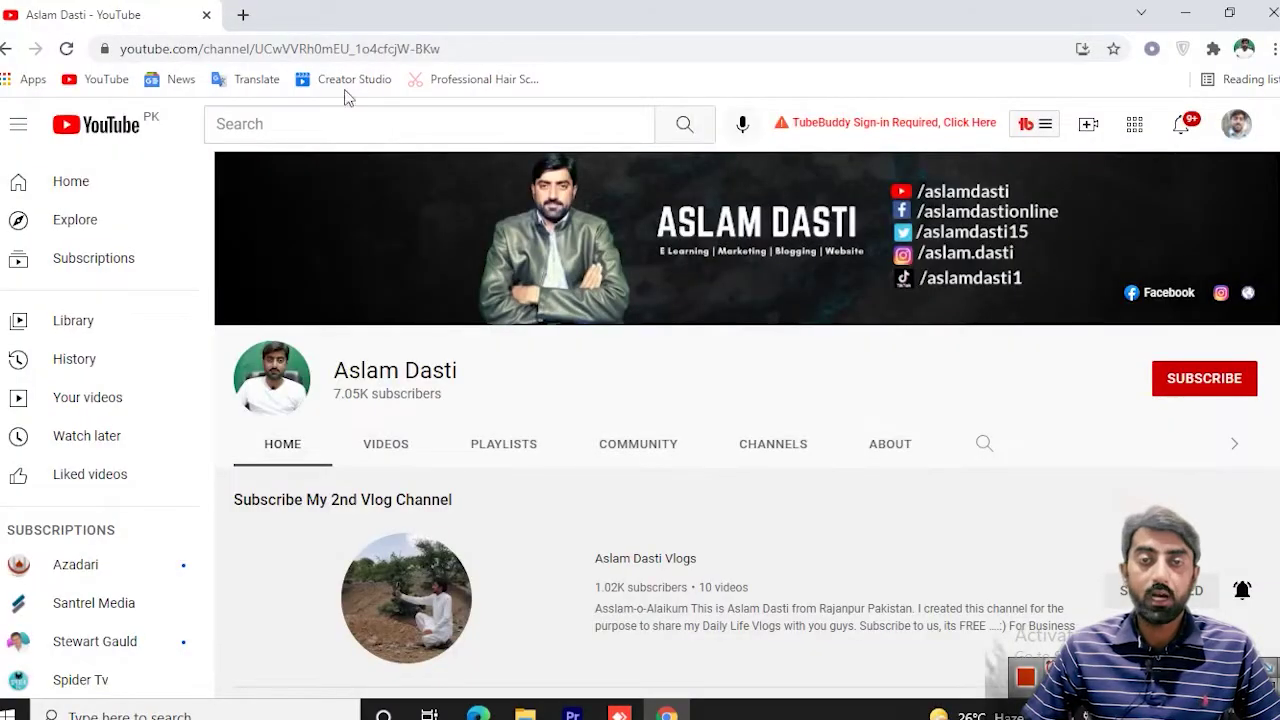
Open a new browser tab next to the YouTube channel page.
left_click(243, 14)
Search Google for 'shopify' and open Shopify's official homepage from the results.
type("shopify")
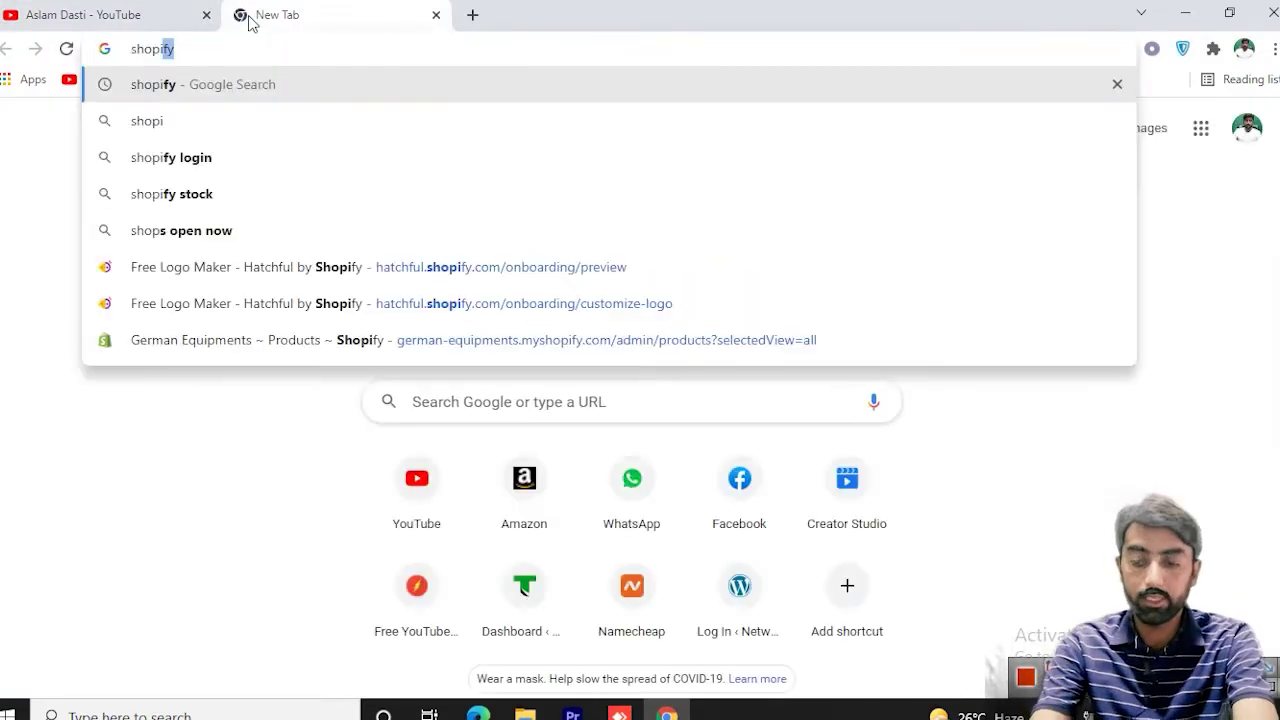
key("Return")
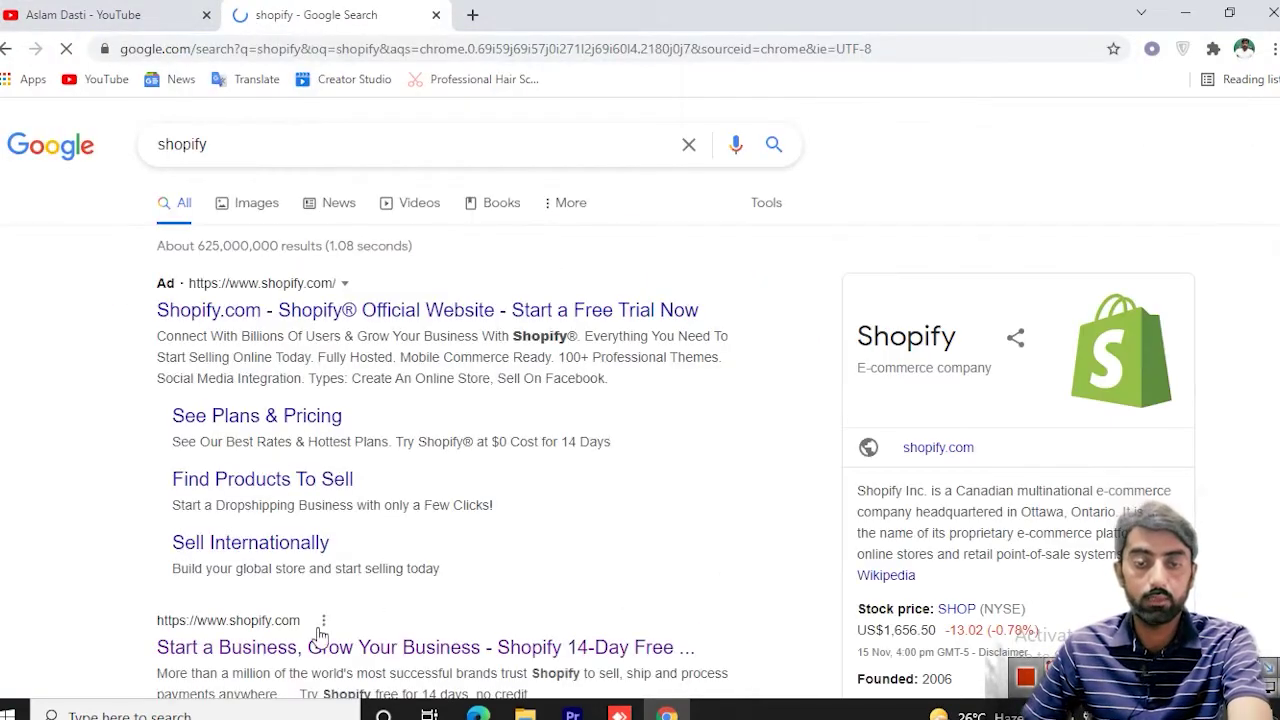
left_click(273, 648)
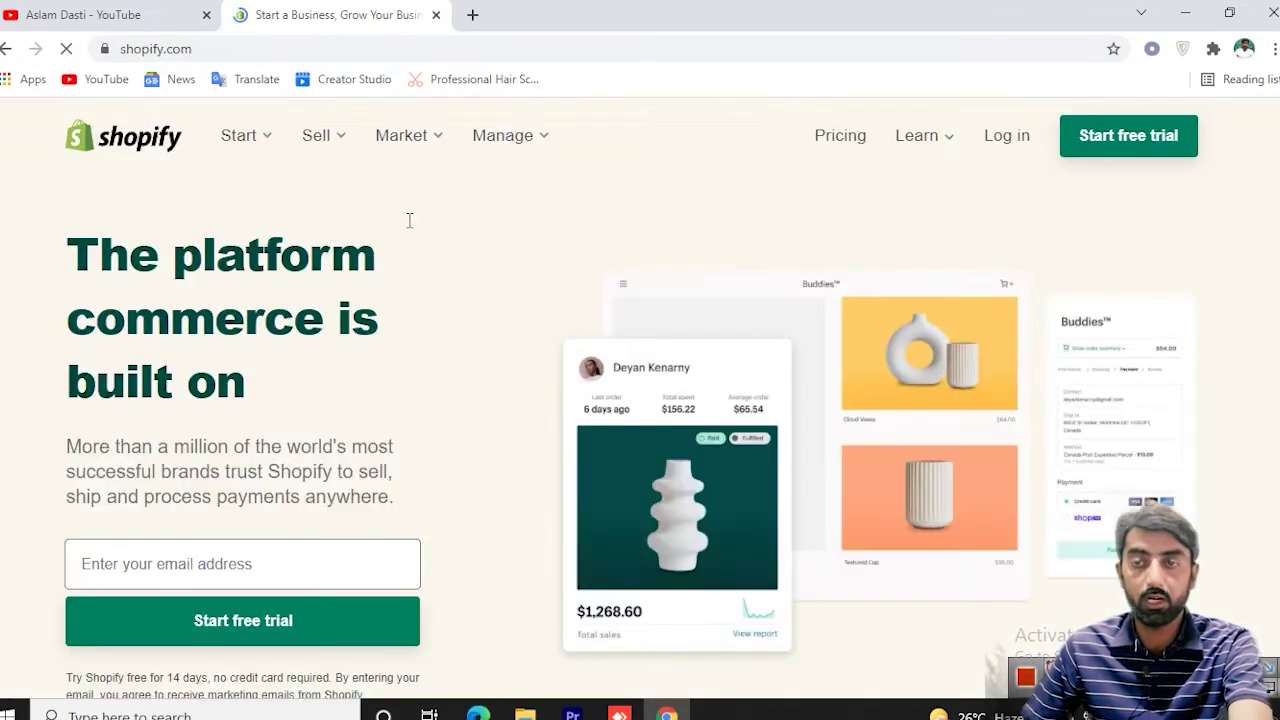
Start the free trial and fill in an e-mail, a password and store name watchestore007.
scroll(560, 270, "down", 1)
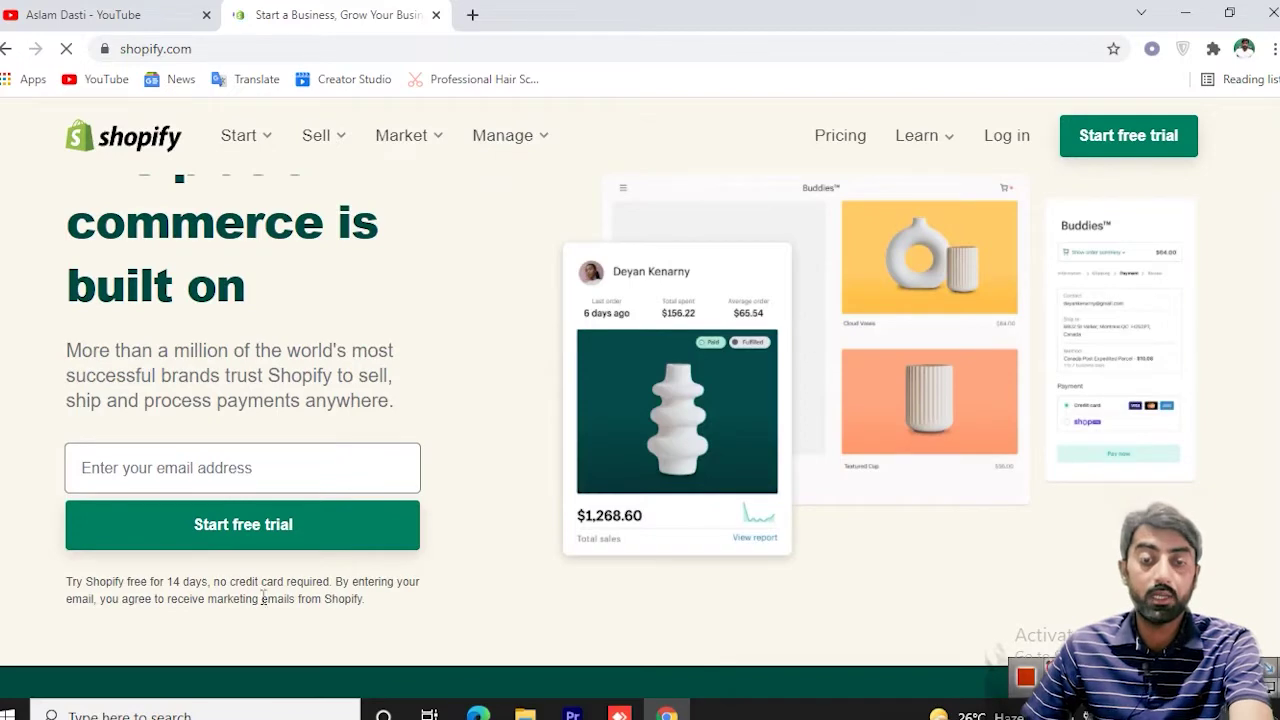
left_click(243, 527)
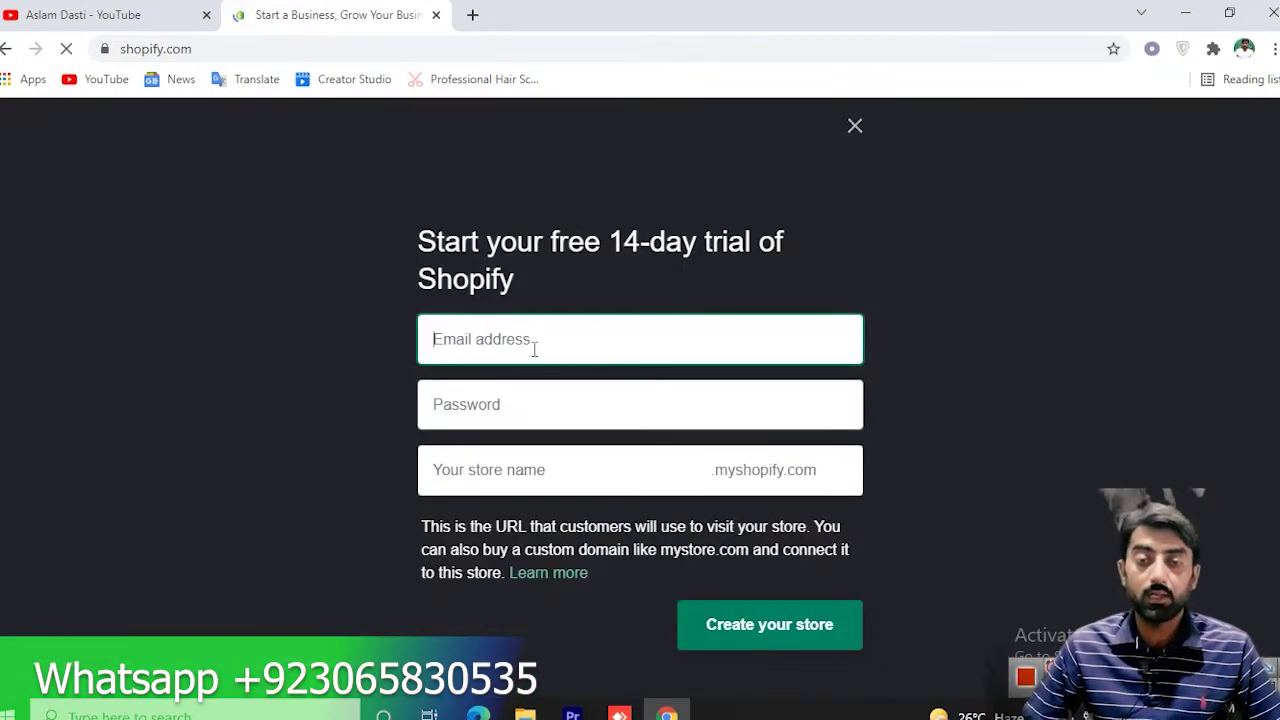
left_click(476, 343)
key("ctrl+v")
left_click(499, 414)
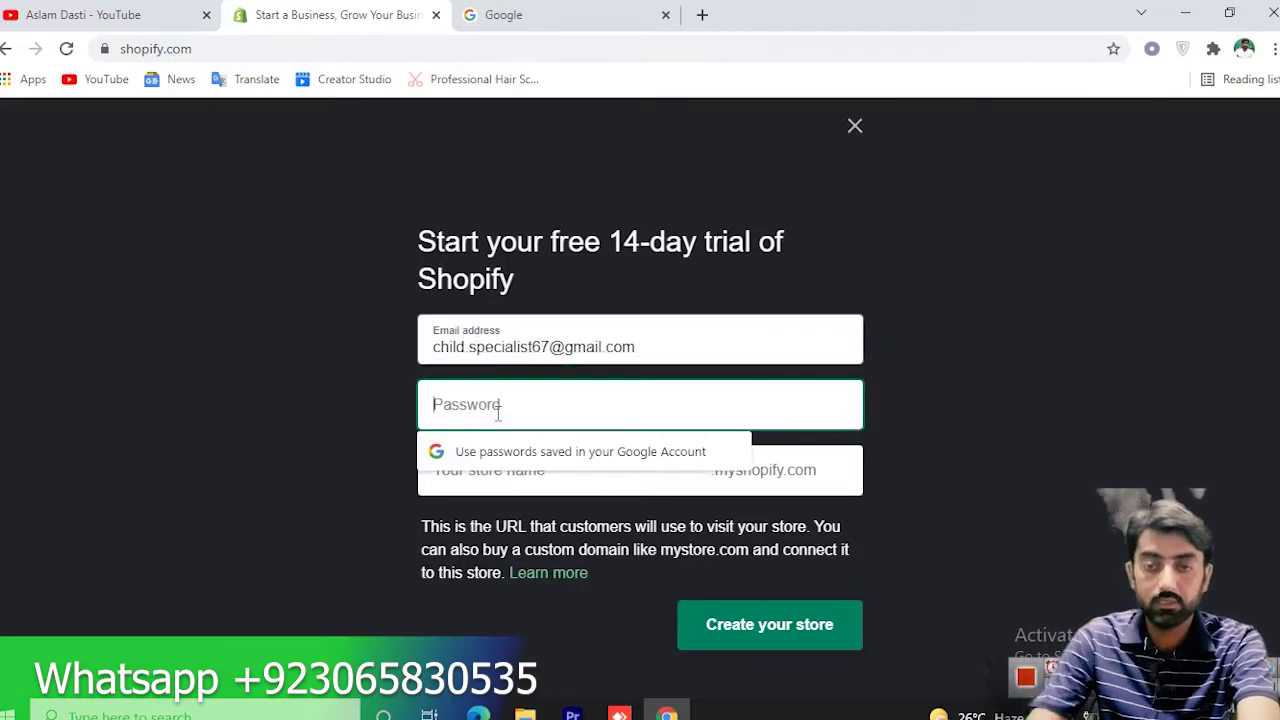
type("a")
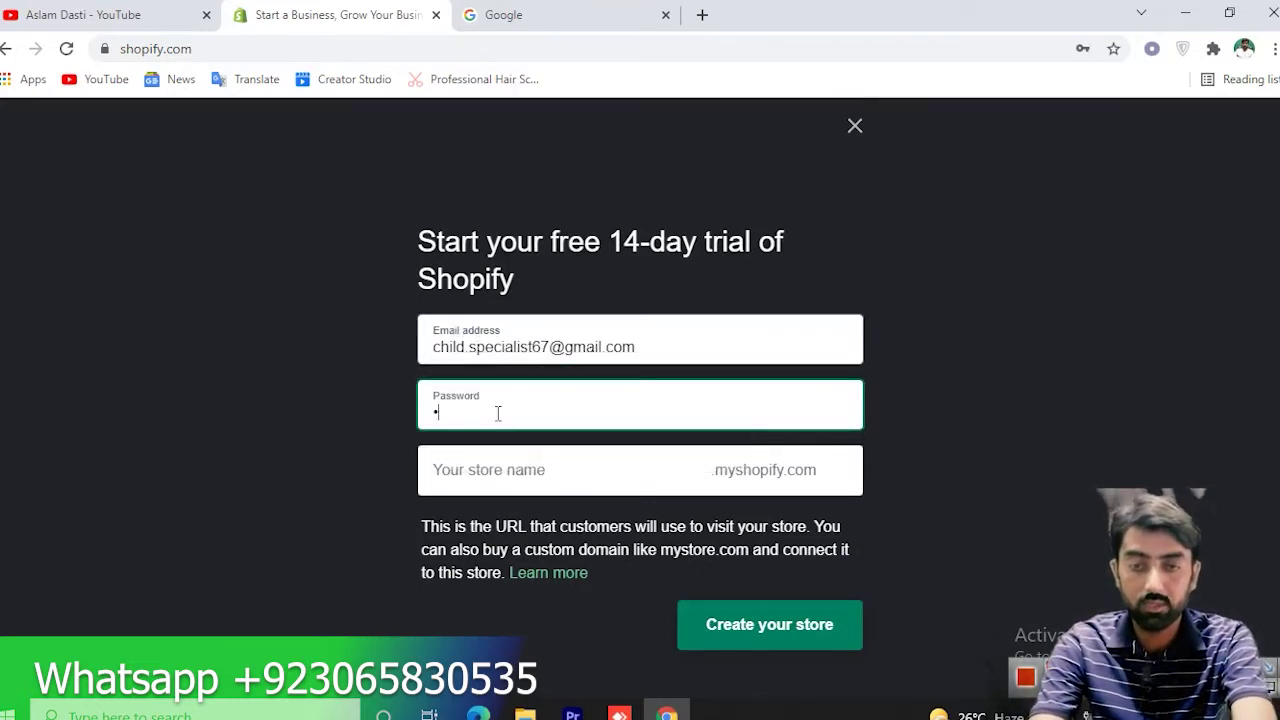
left_click(531, 466)
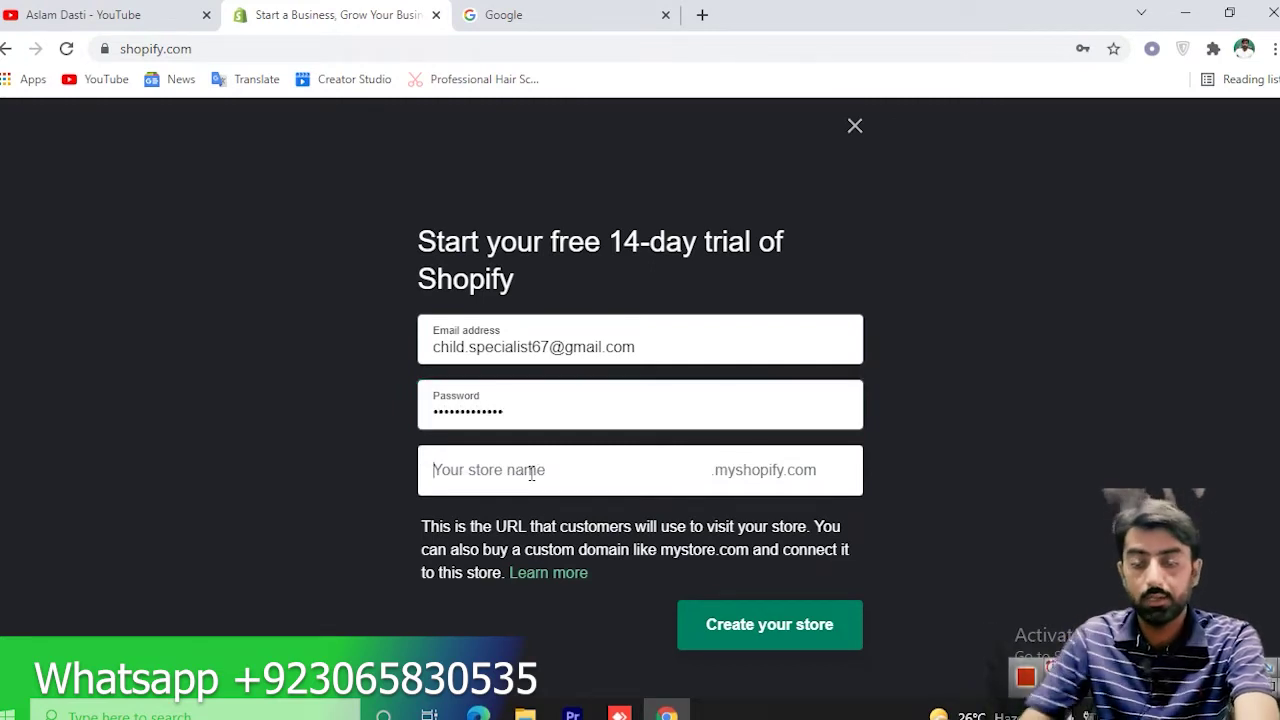
type("watchestore007")
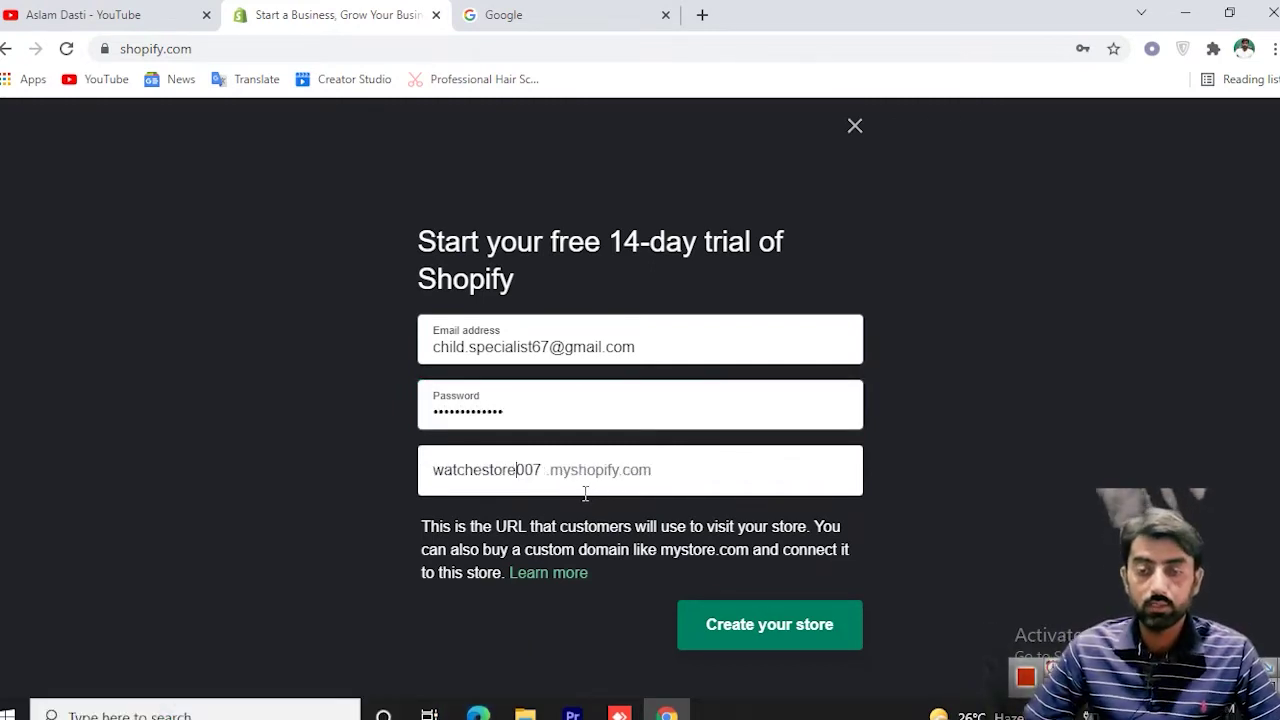
Create the store and skip the business questions survey.
left_click(770, 628)
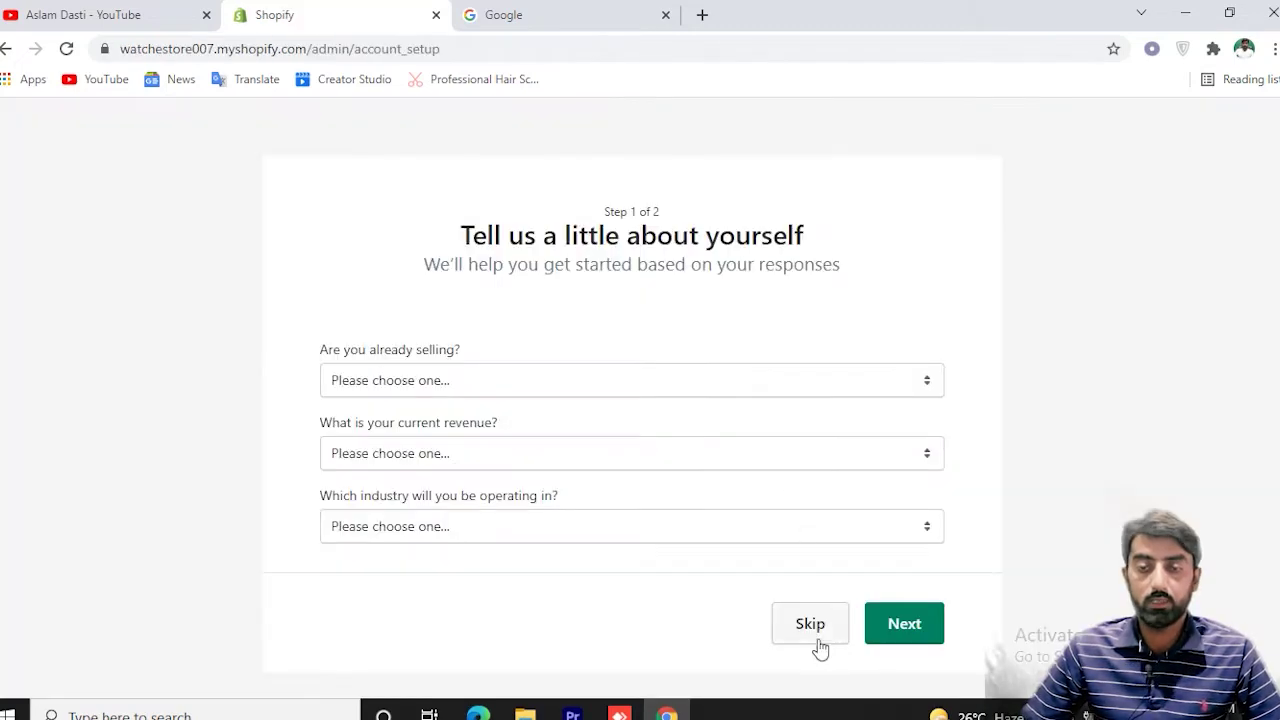
left_click(815, 631)
scroll(992, 463, "down", 5)
scroll(443, 329, "up", 4)
Fill in the name, address and phone details, then enter the store admin.
left_click(423, 326)
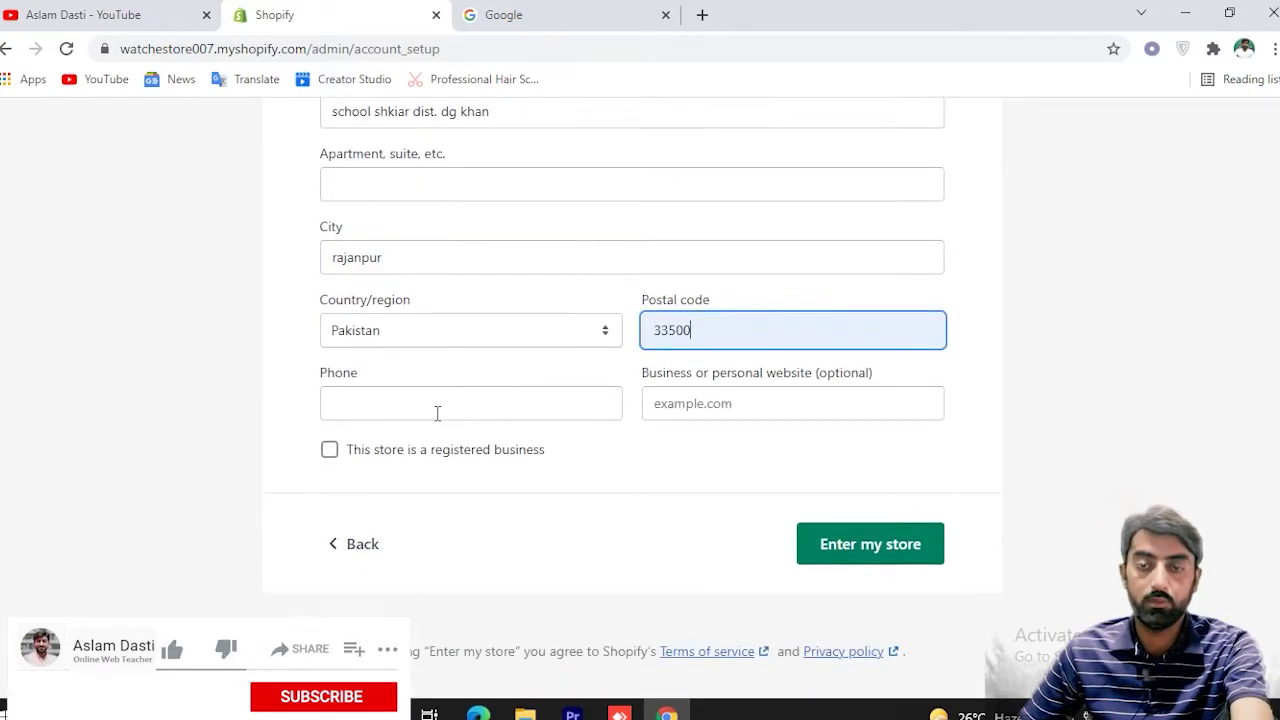
left_click(400, 403)
left_click(380, 447)
left_click(869, 548)
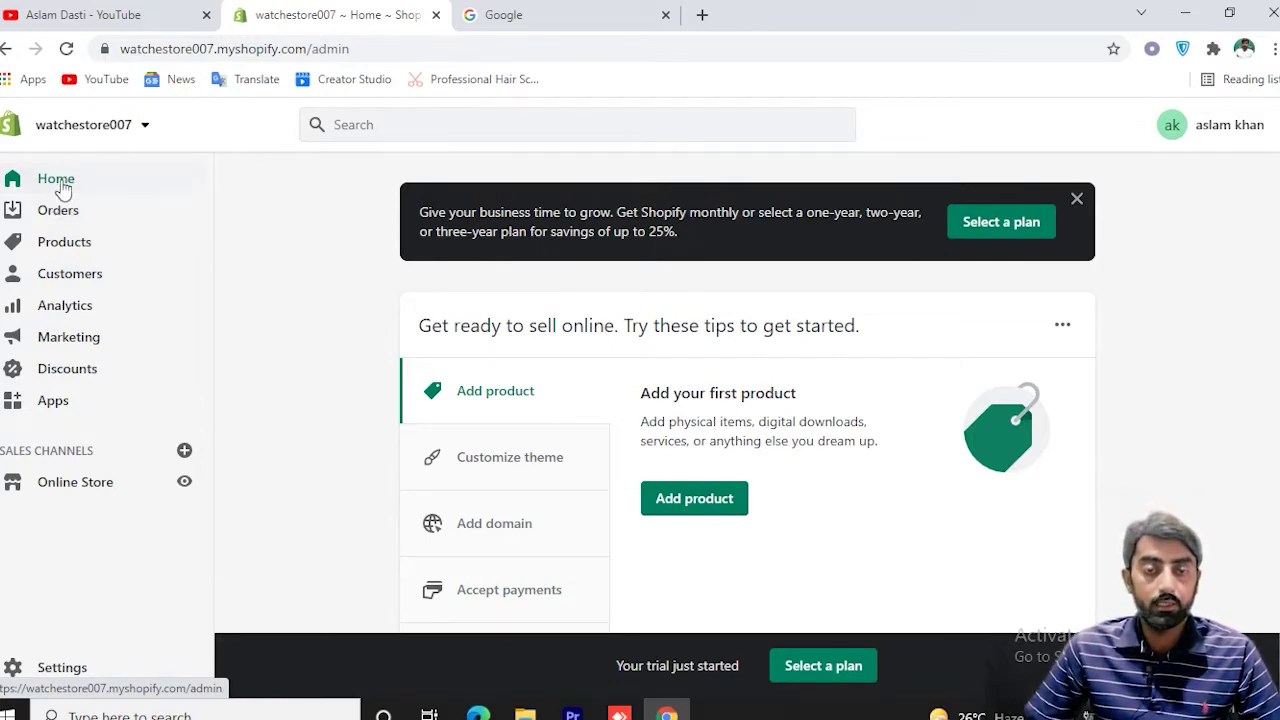
Install the default Dawn theme from Online Store > Themes.
left_click(113, 494)
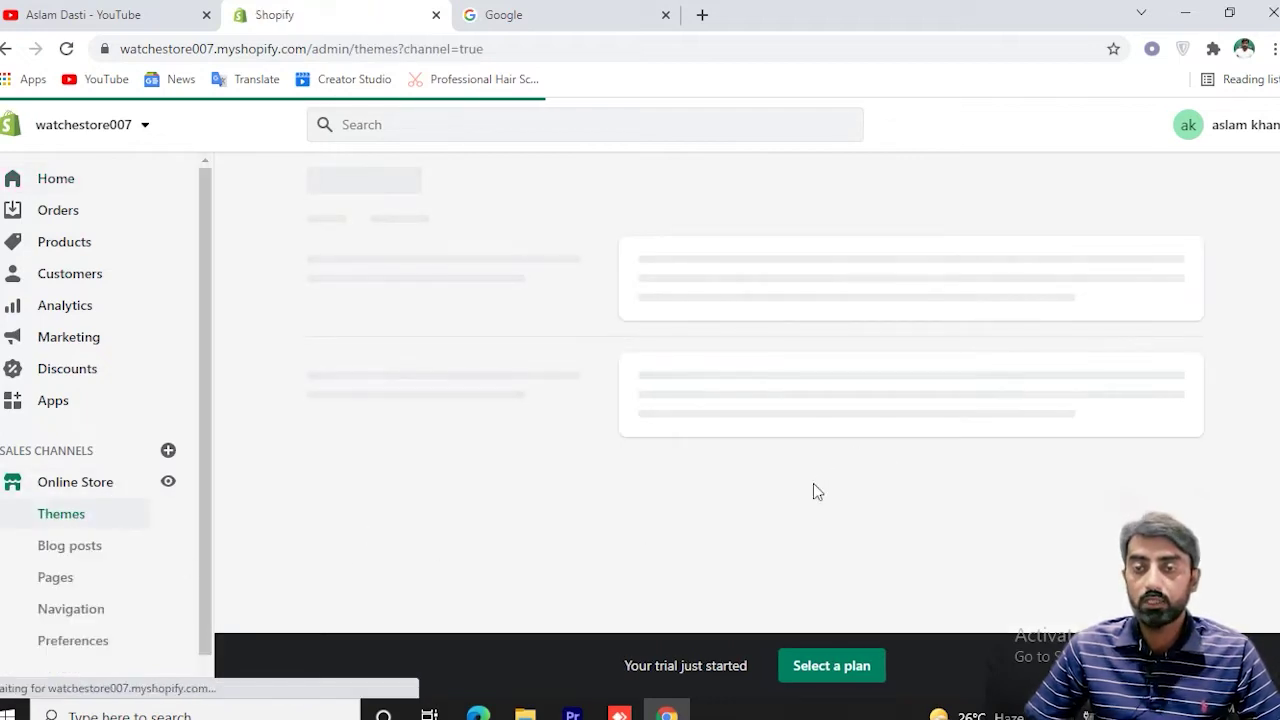
scroll(920, 430, "down", 5)
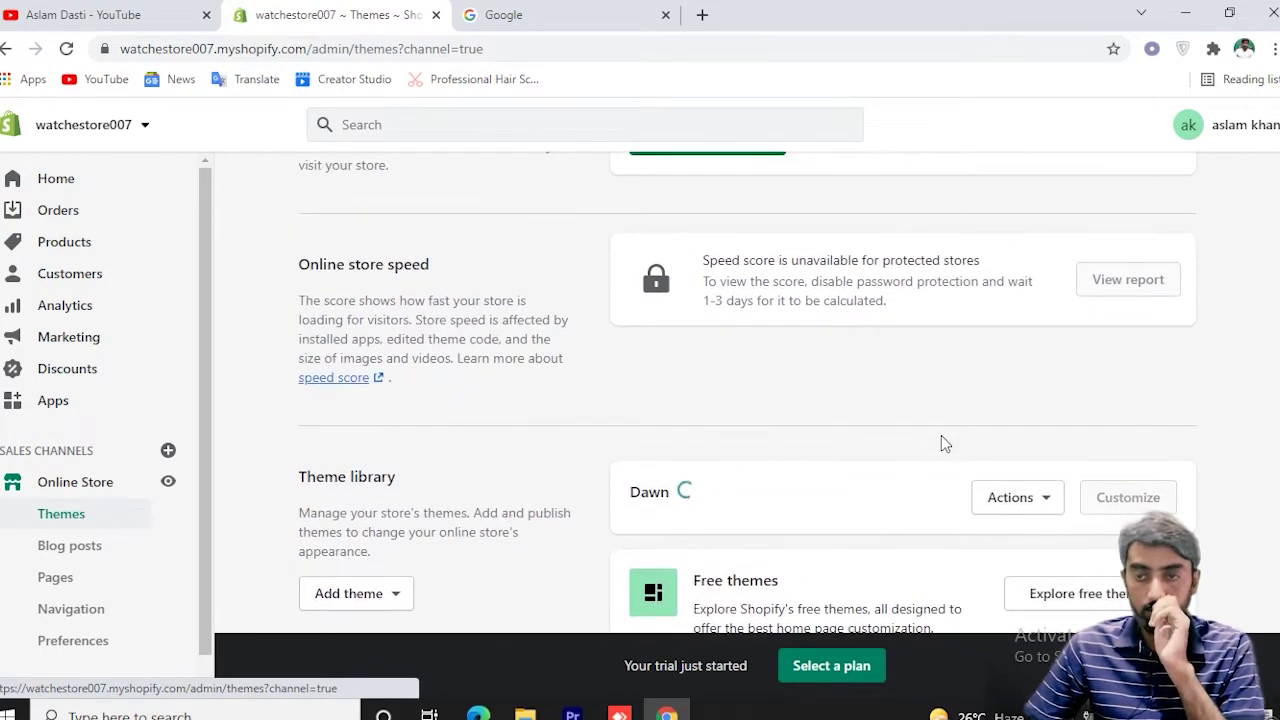
scroll(941, 435, "up", 3)
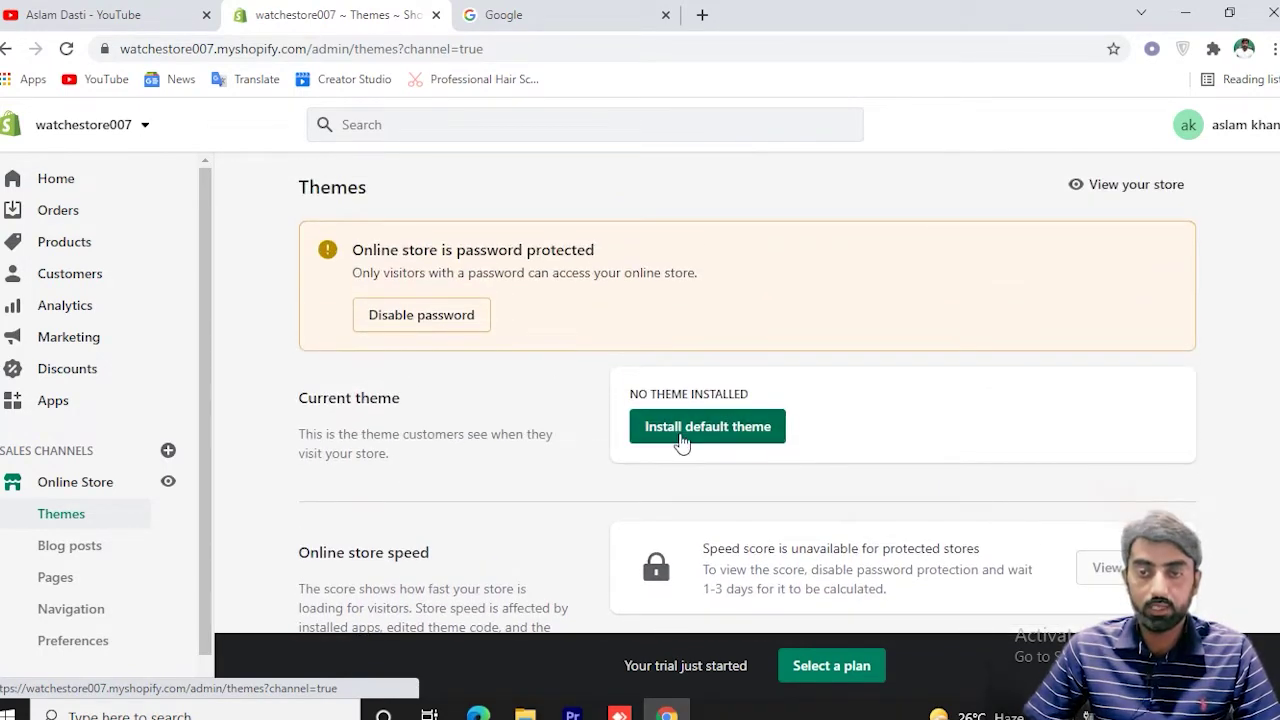
left_click(681, 443)
Browse the free themes and add Debut to the theme library.
scroll(900, 436, "down", 3)
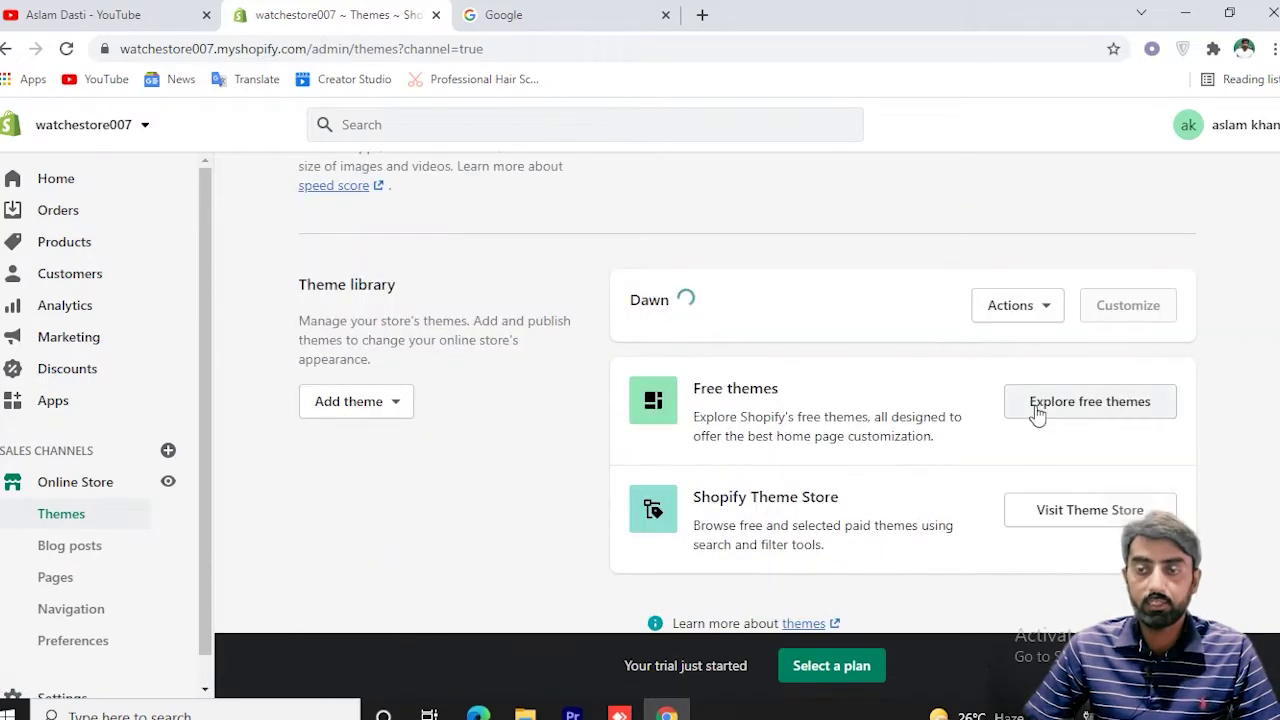
left_click(1037, 412)
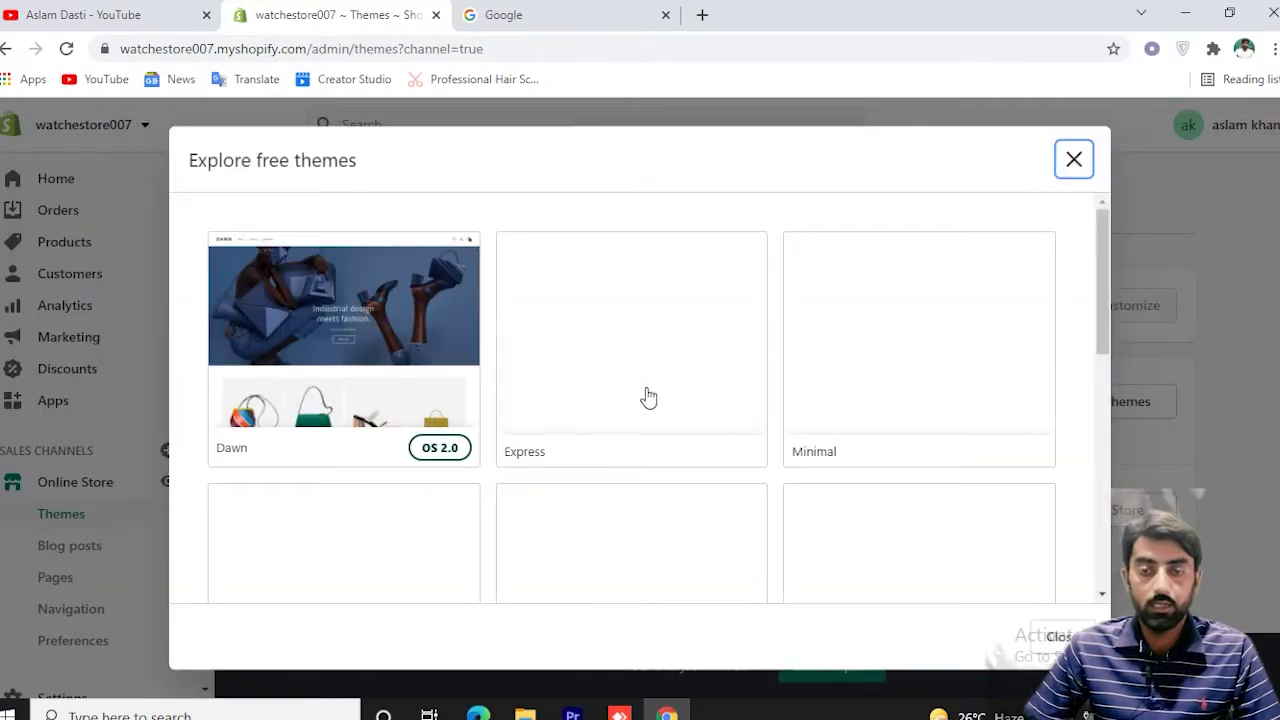
scroll(781, 425, "down", 2)
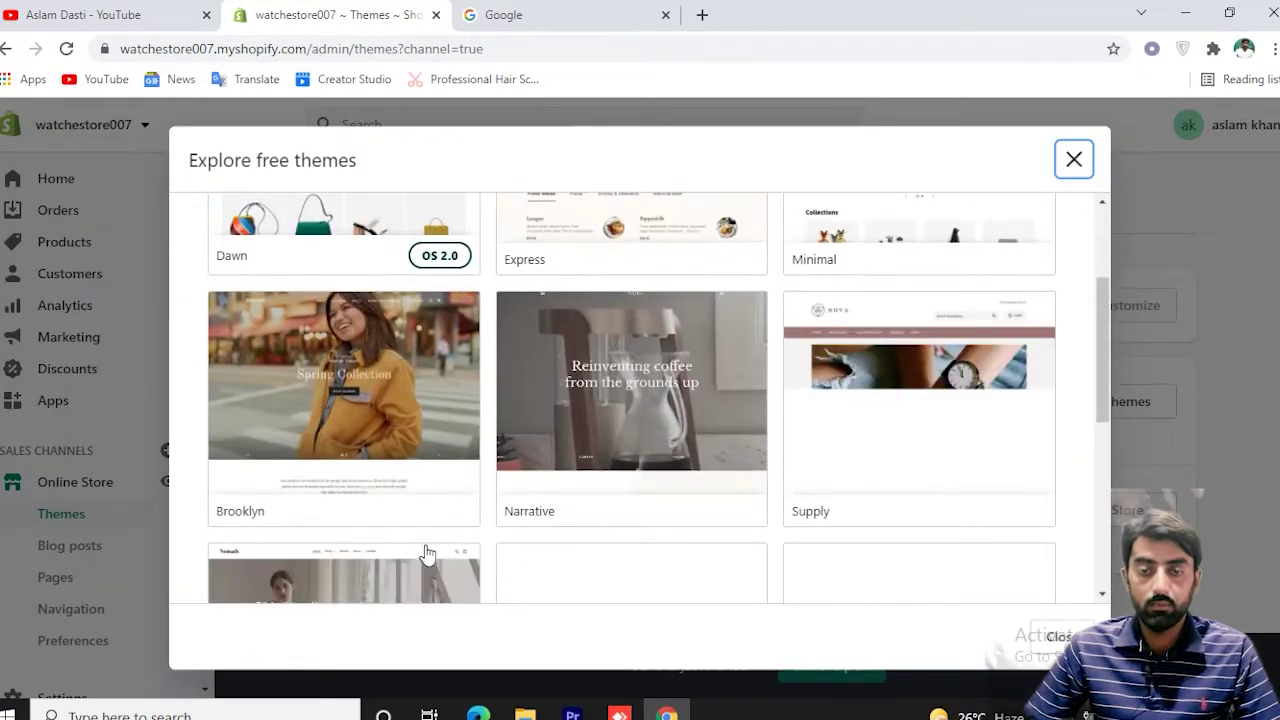
scroll(626, 466, "down", 2)
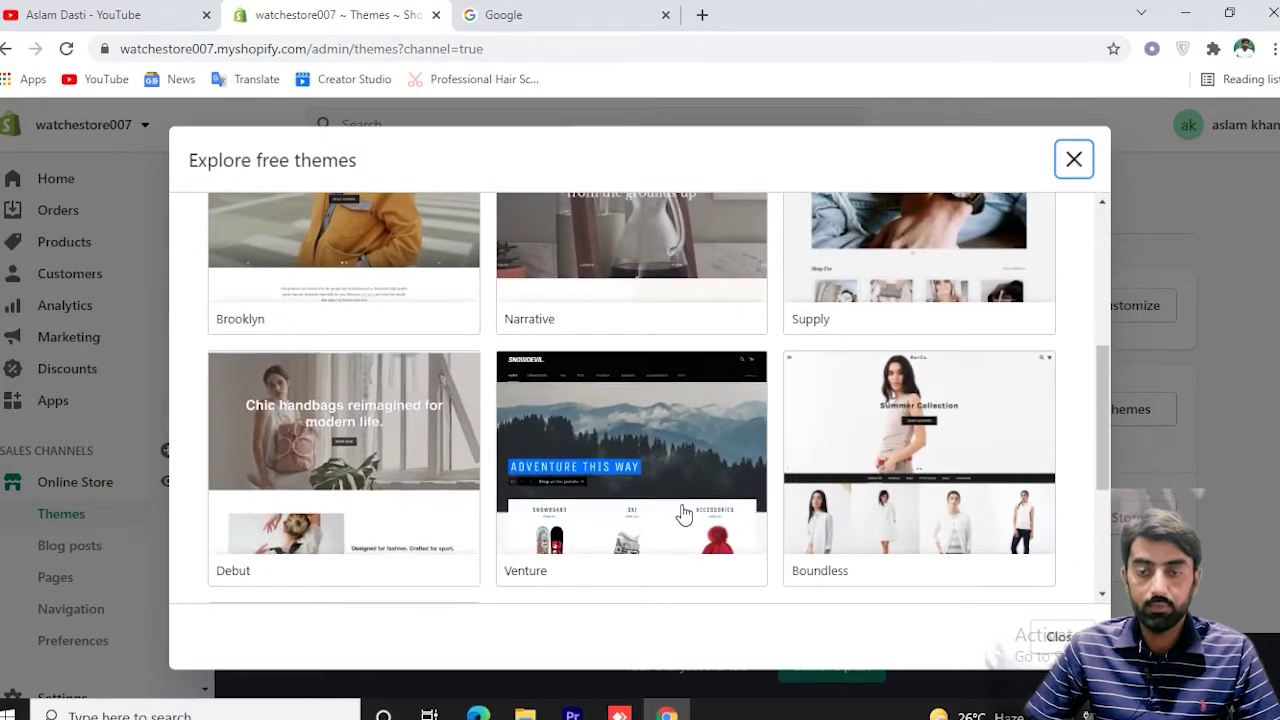
scroll(683, 514, "down", 3)
scroll(683, 514, "up", 1)
left_click(371, 400)
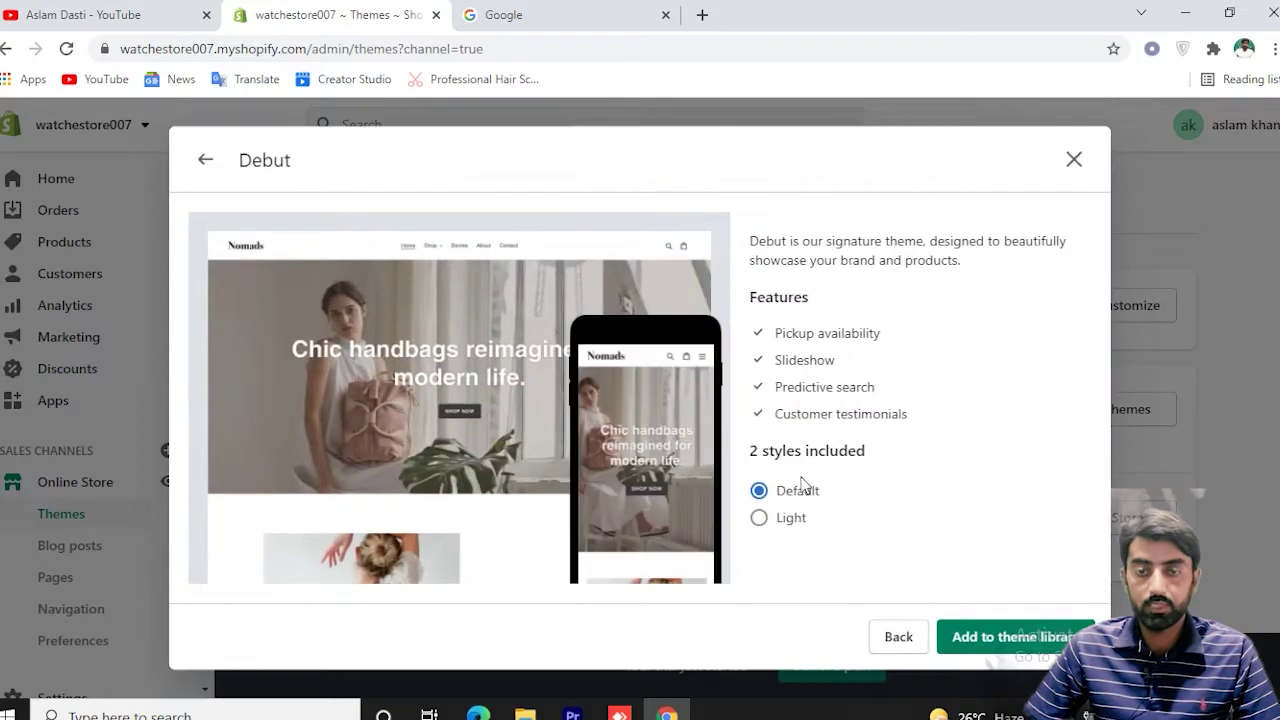
left_click(997, 640)
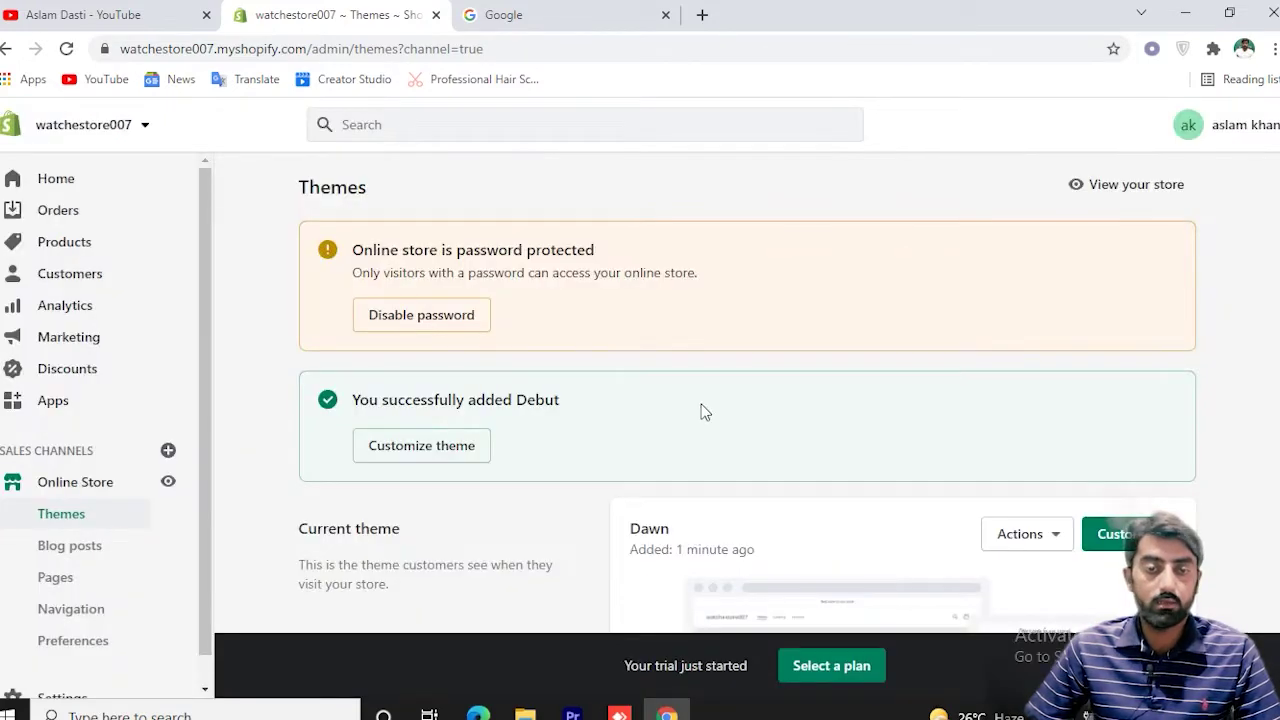
Preview the live storefront in a new tab, then open the Dawn theme editor.
scroll(701, 408, "down", 3)
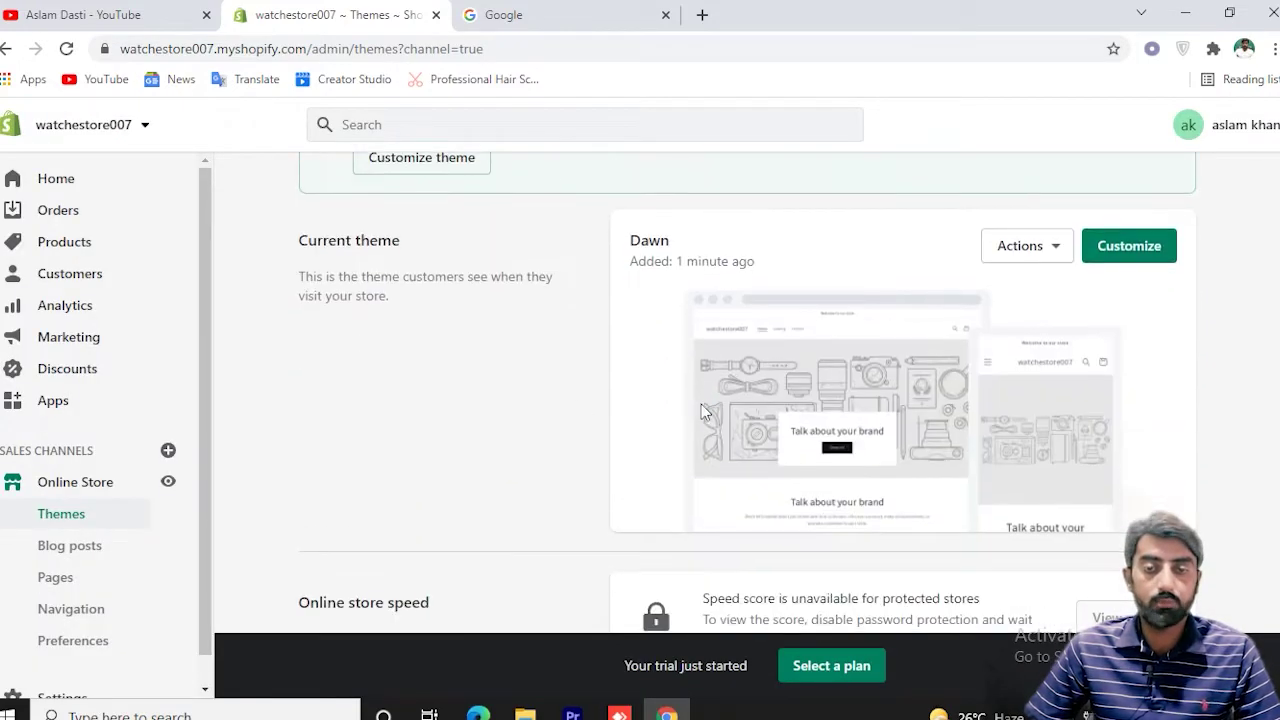
left_click(166, 483)
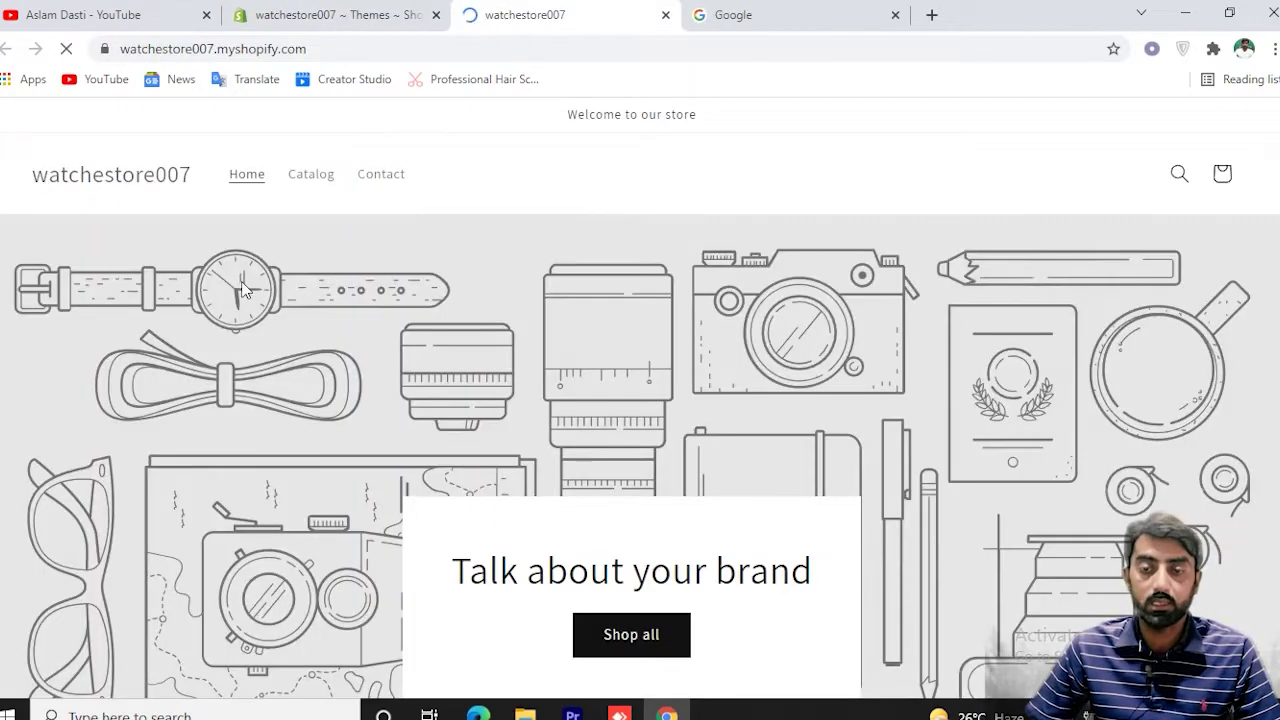
scroll(480, 388, "down", 8)
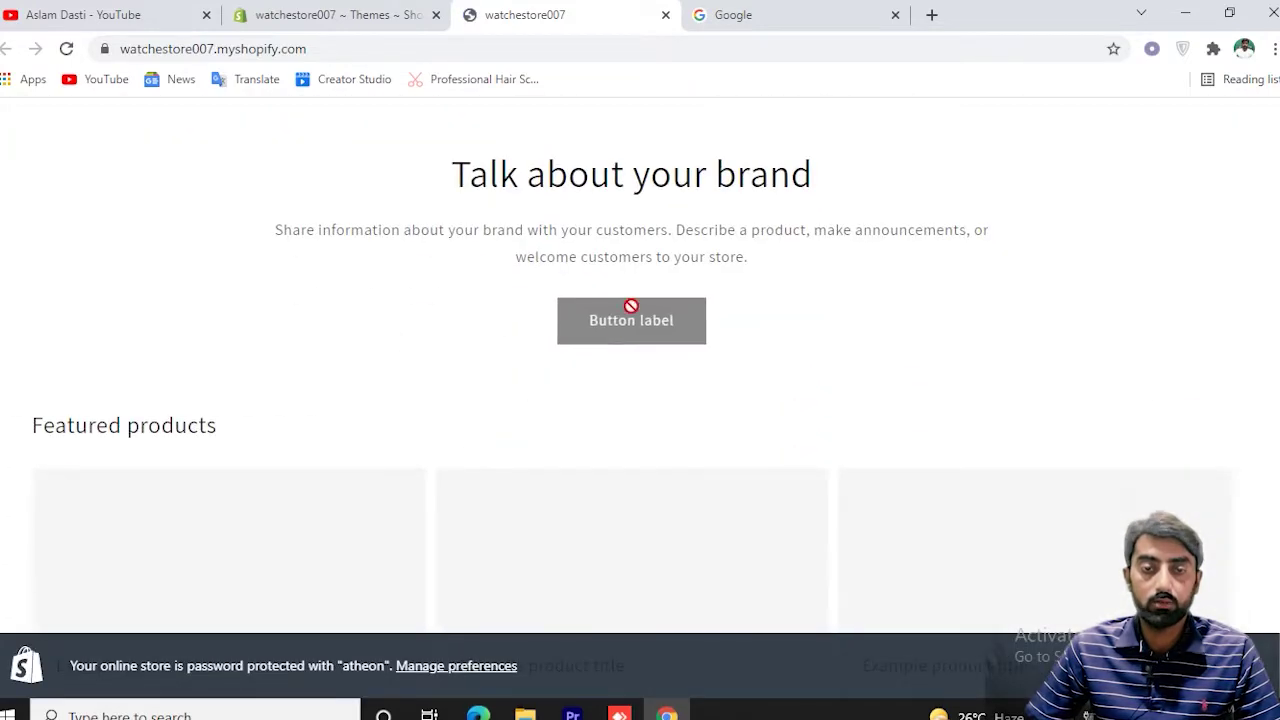
scroll(595, 285, "down", 2)
scroll(545, 287, "up", 1)
key("ctrl+shift+Tab")
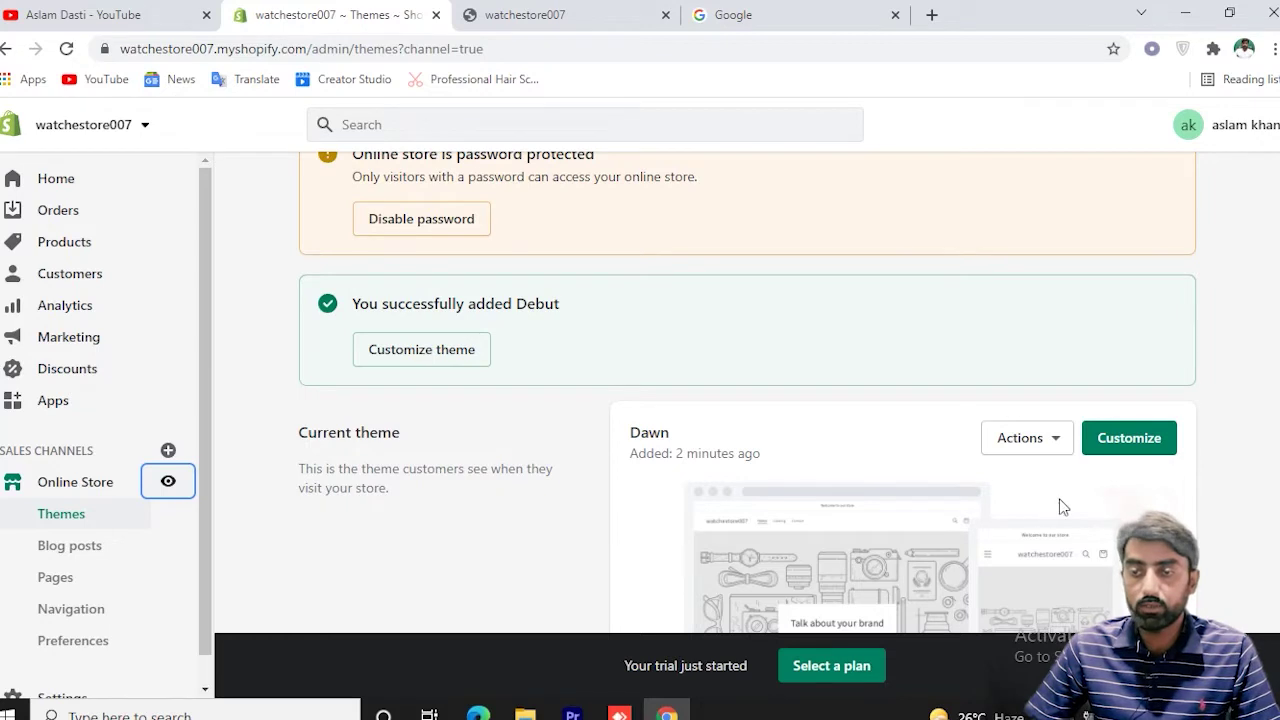
left_click(1129, 440)
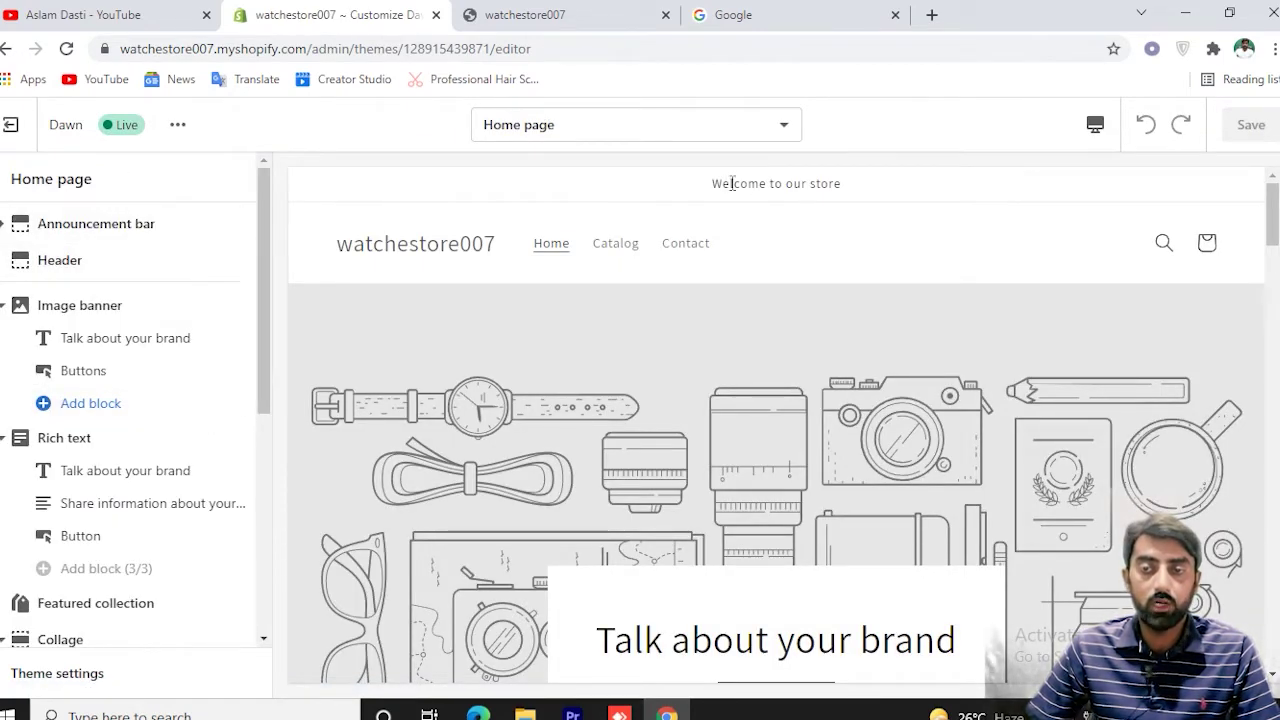
Inspect the 'Welcome to our store' announcement text and the announcement bar settings.
left_click_drag(713, 183, 856, 190)
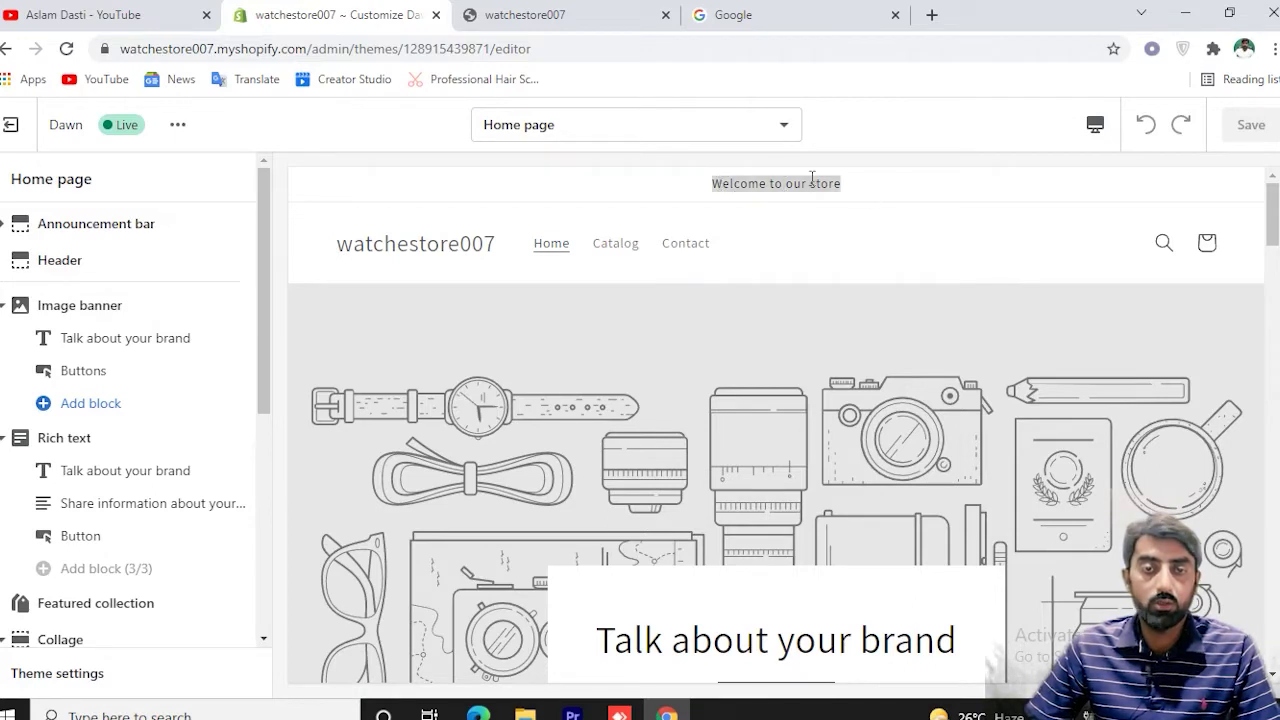
left_click(651, 177)
left_click(96, 224)
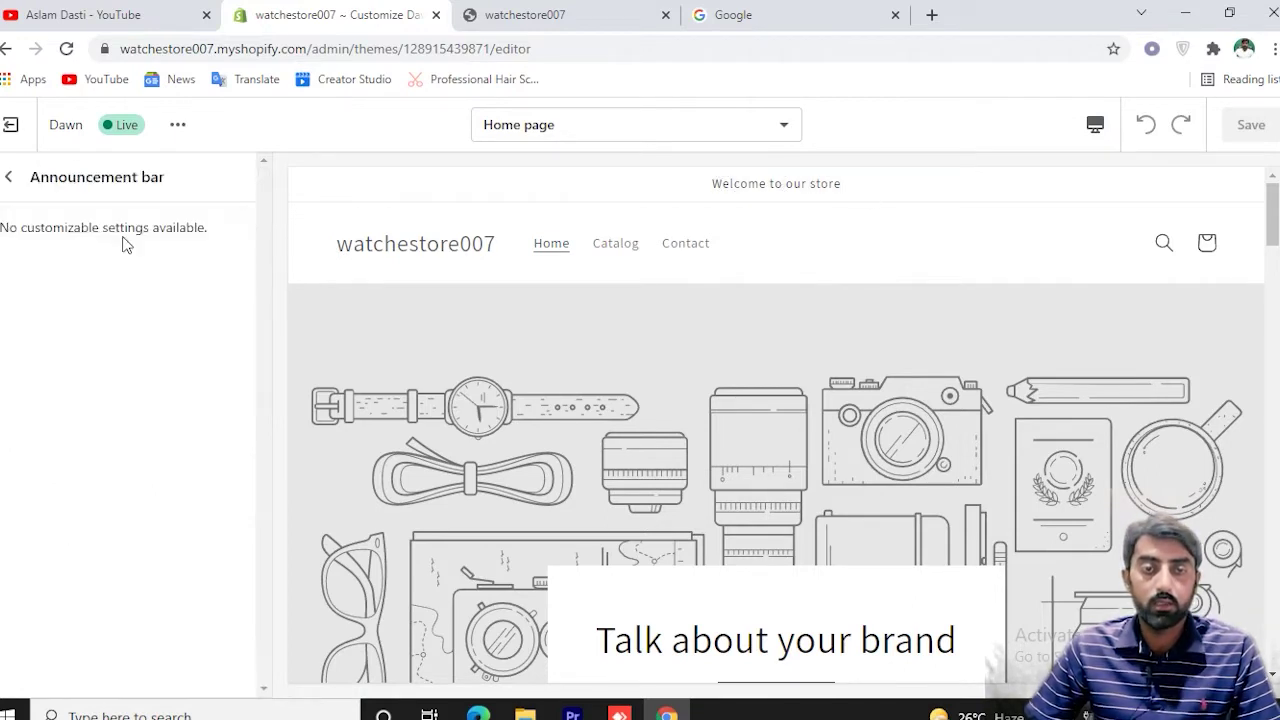
left_click(10, 177)
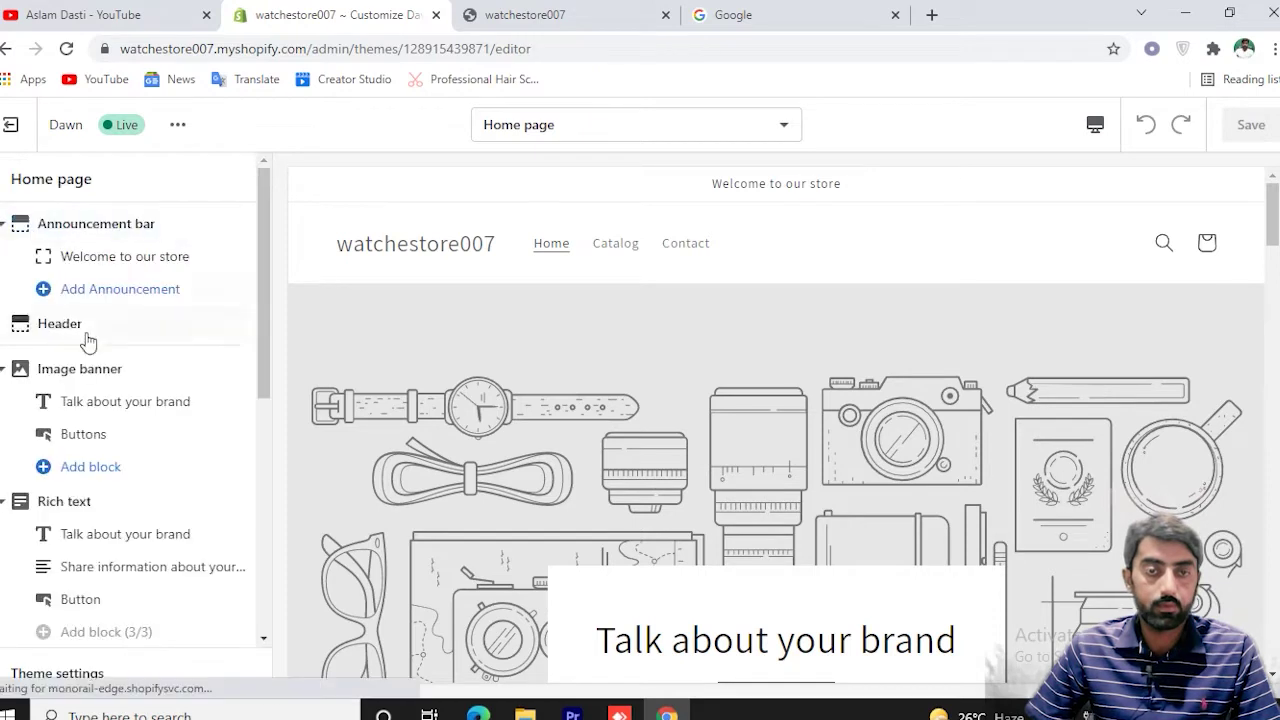
left_click_drag(231, 260, 149, 277)
Give the 'Welcome to our store' announcement the Accent 1 colour scheme, leaving its link empty.
left_click(129, 263)
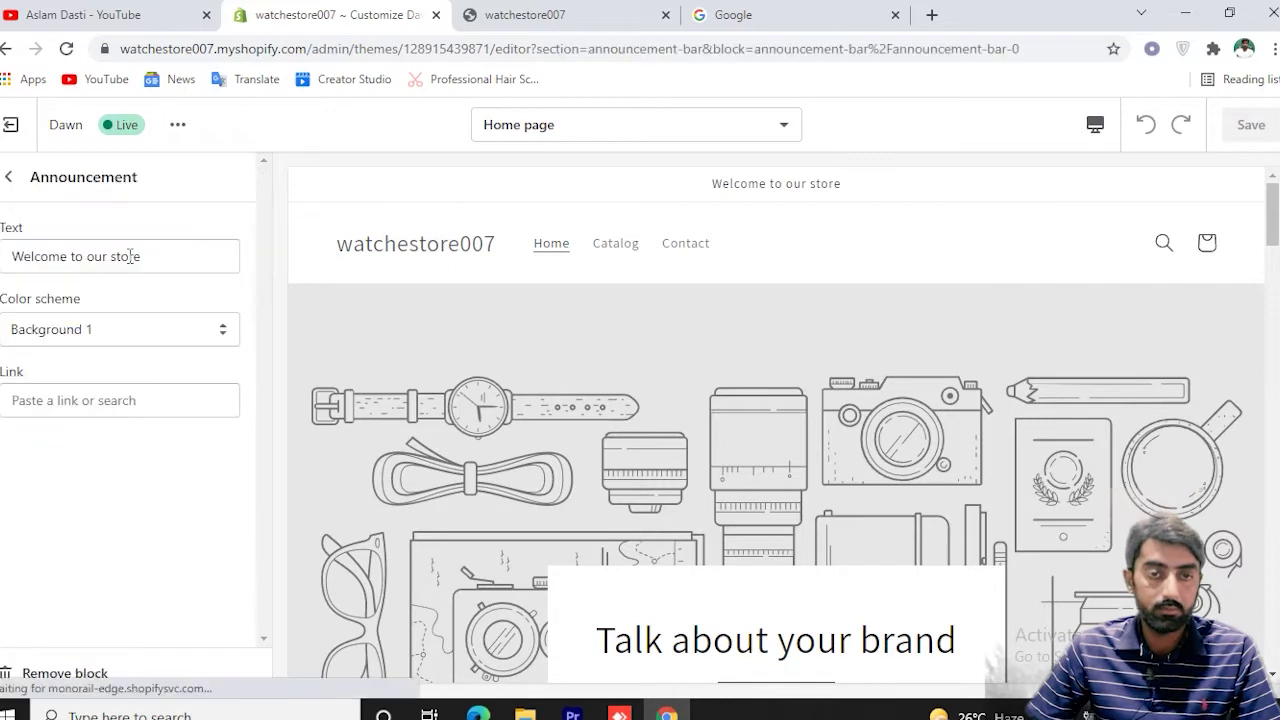
left_click(101, 328)
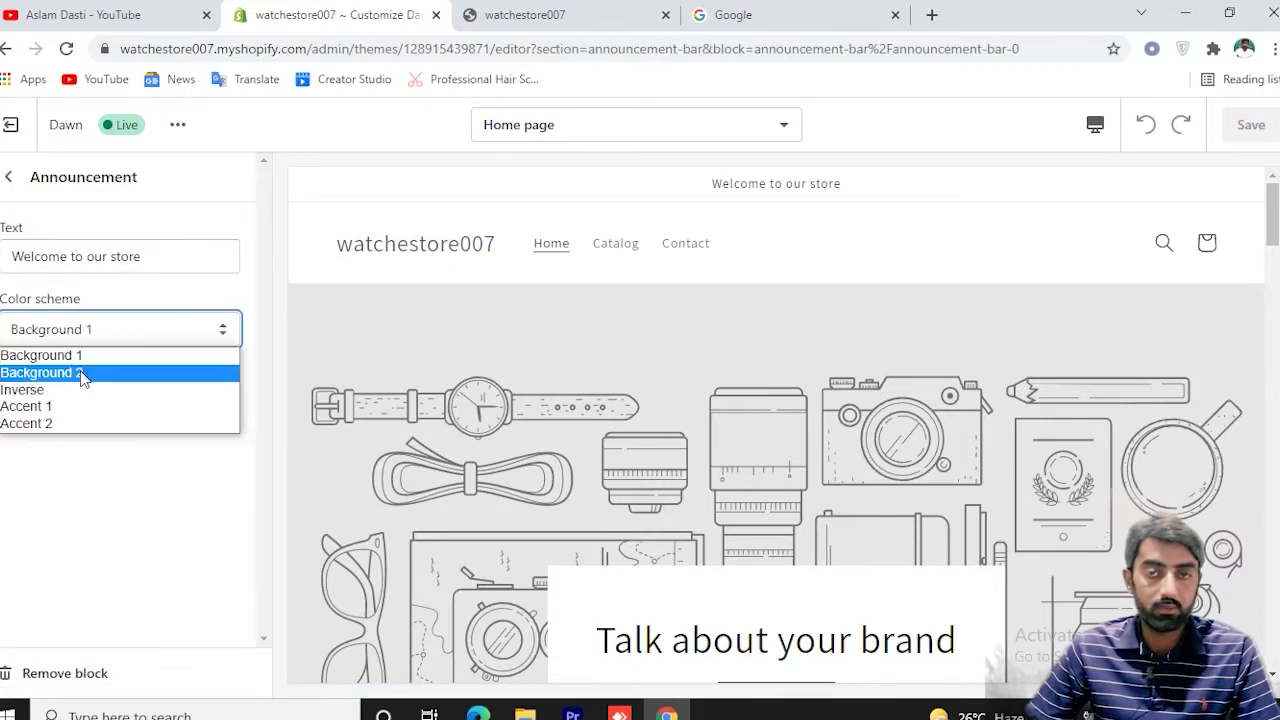
left_click(82, 372)
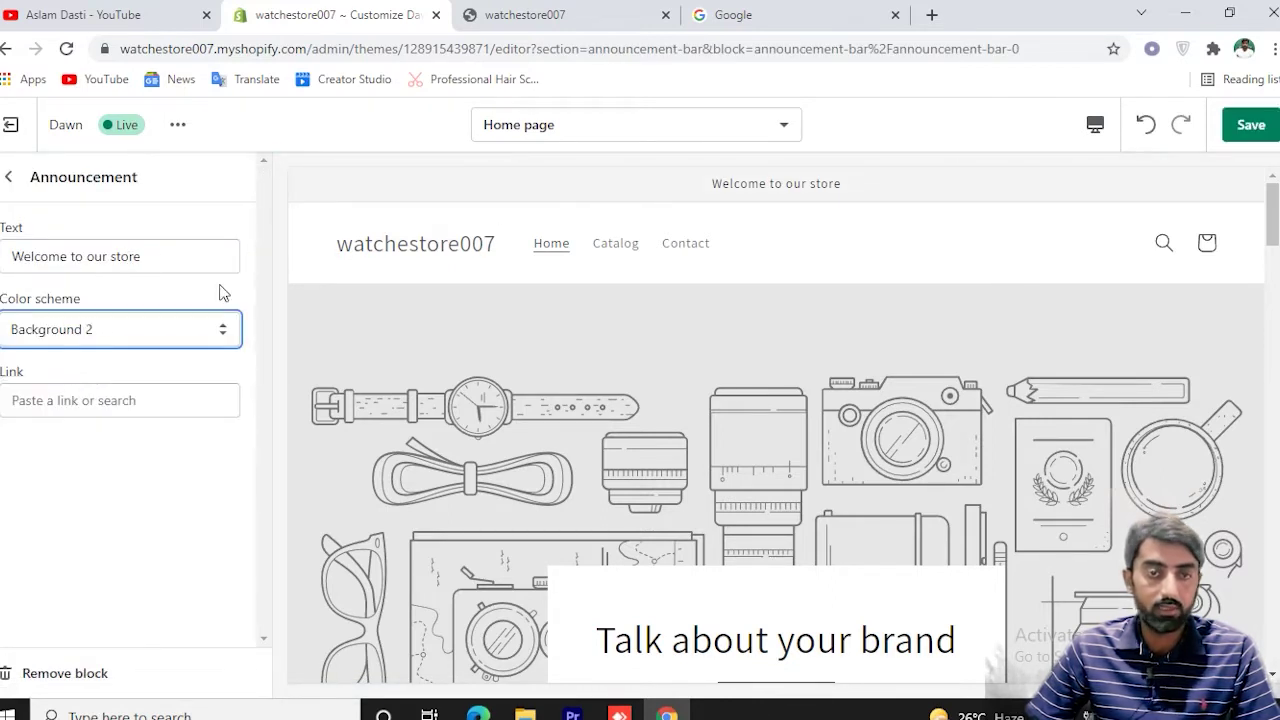
left_click(128, 333)
left_click(85, 408)
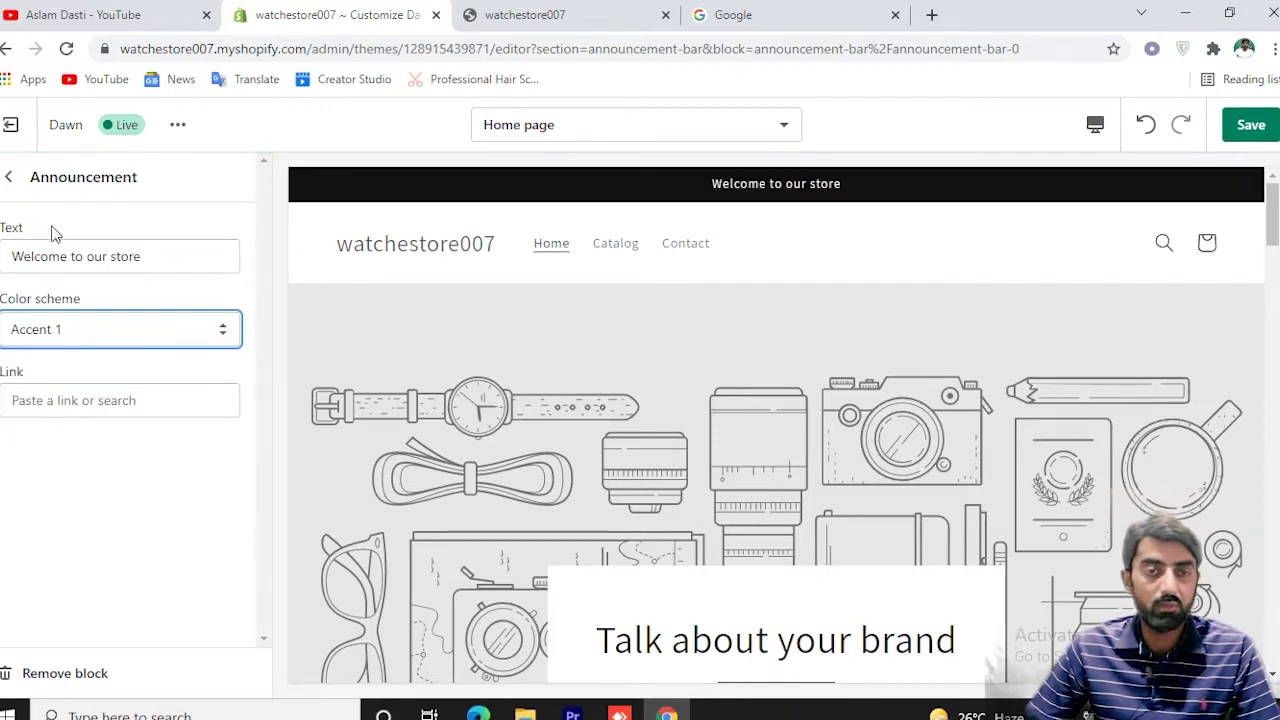
left_click(128, 402)
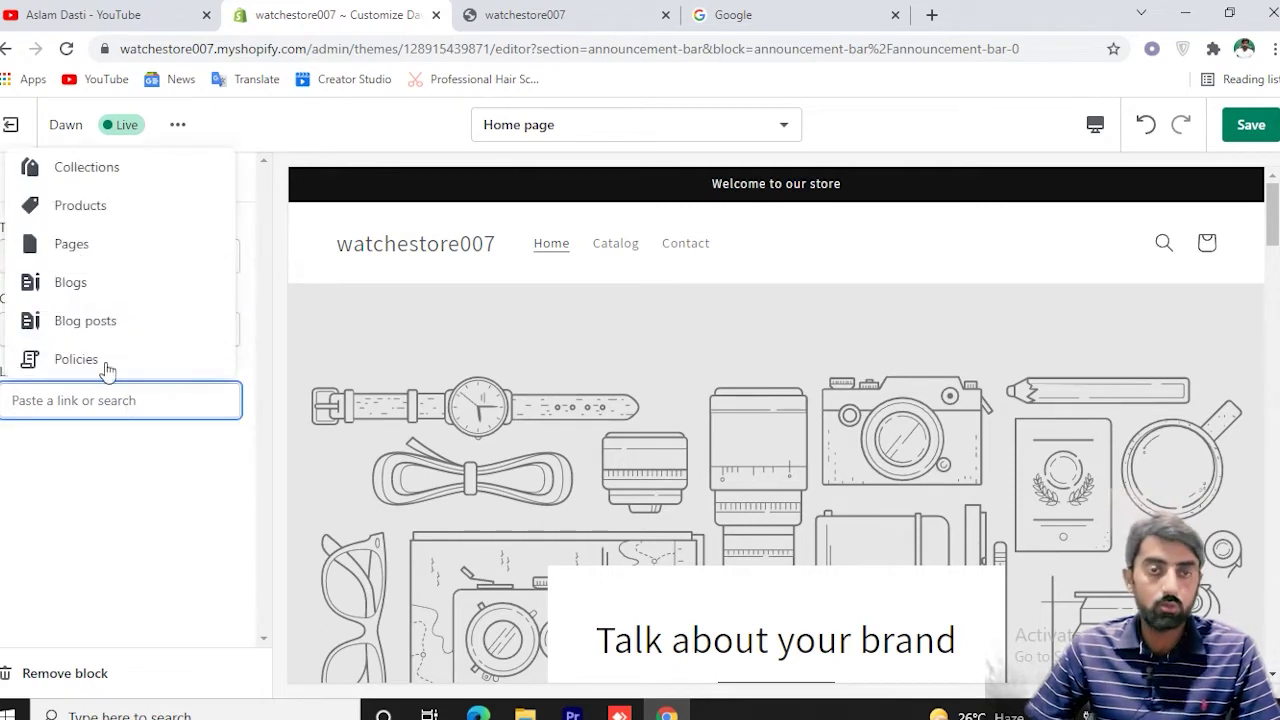
left_click(275, 300)
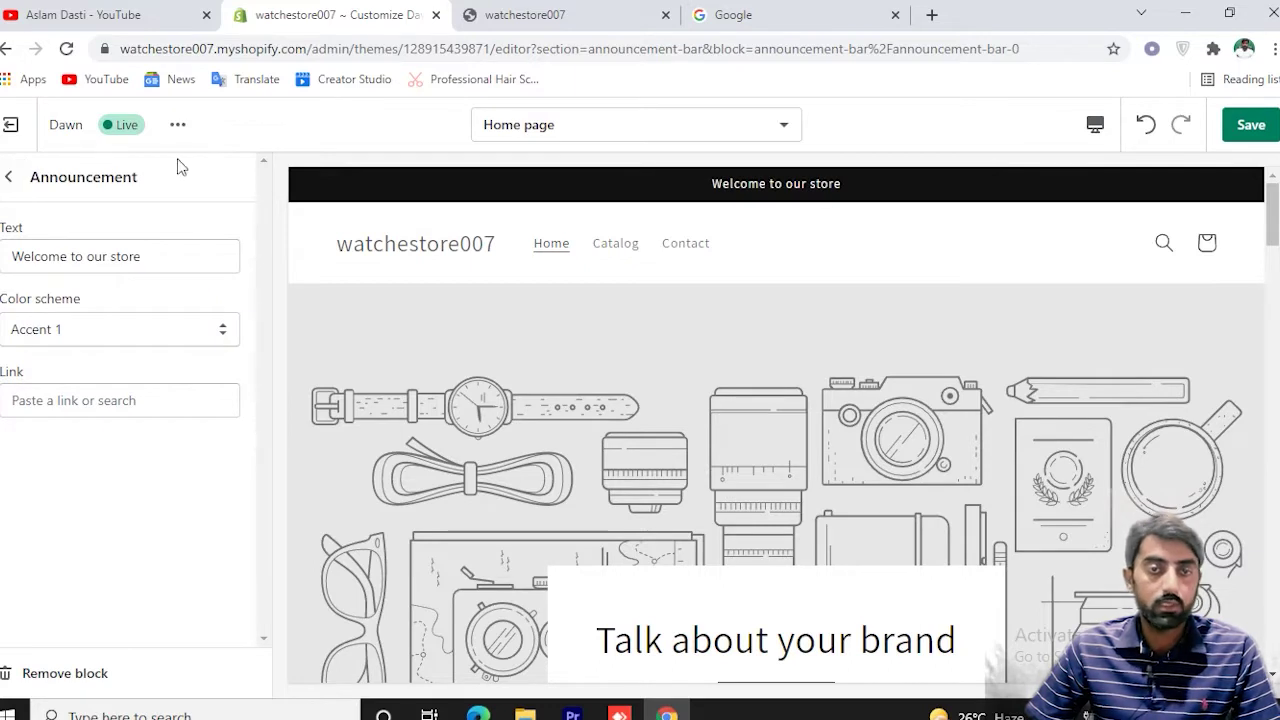
left_click(9, 177)
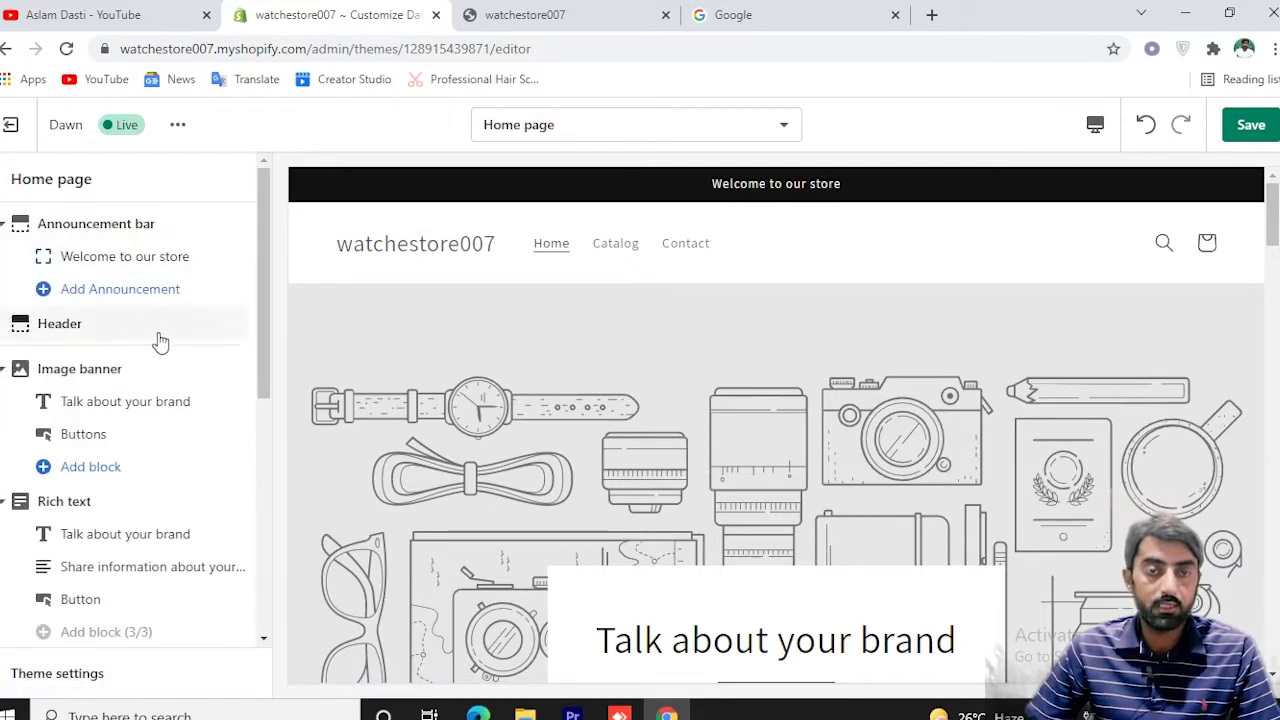
Upload the Watch Store logo PNG as the header logo and widen it to 180px.
left_click(60, 323)
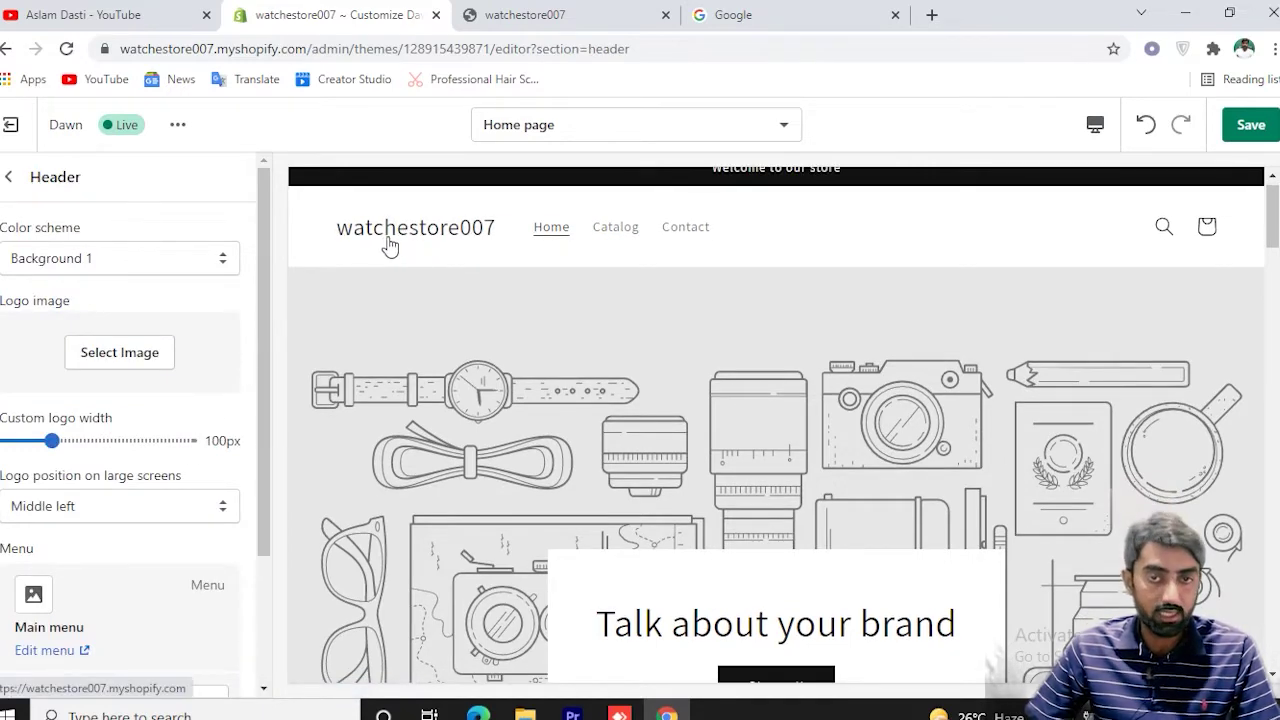
left_click(120, 355)
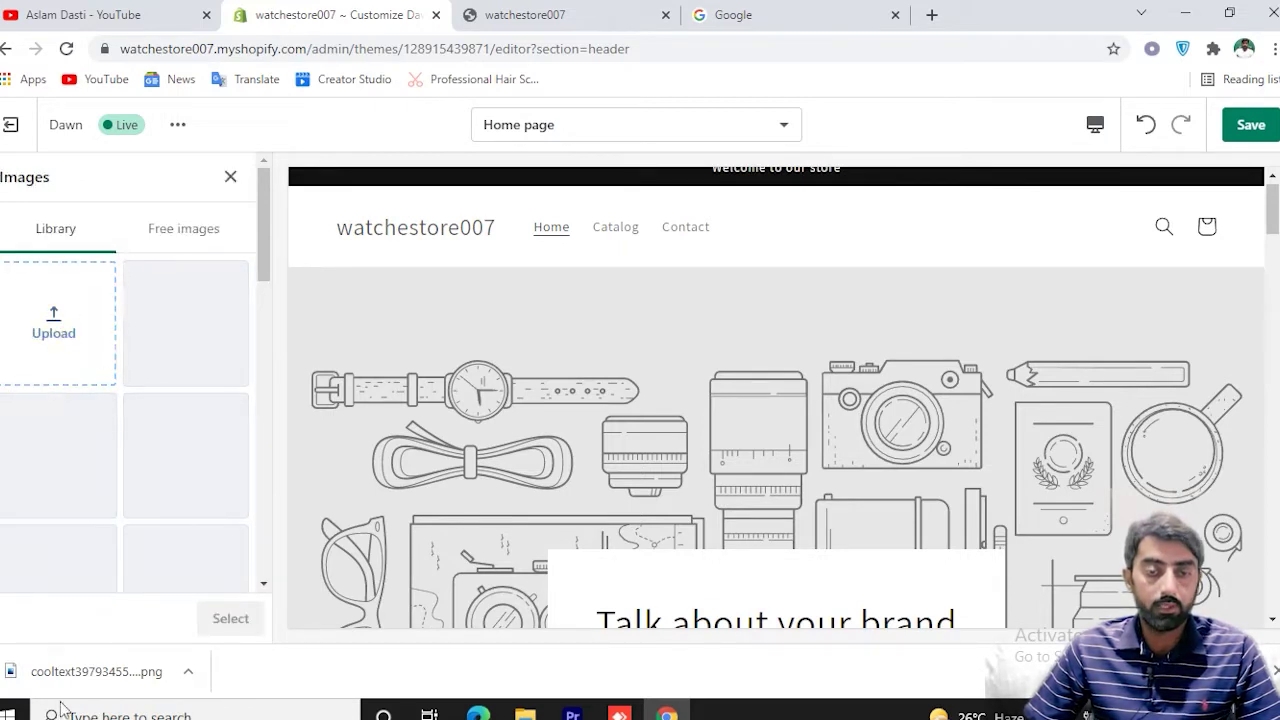
left_click_drag(77, 665, 108, 392)
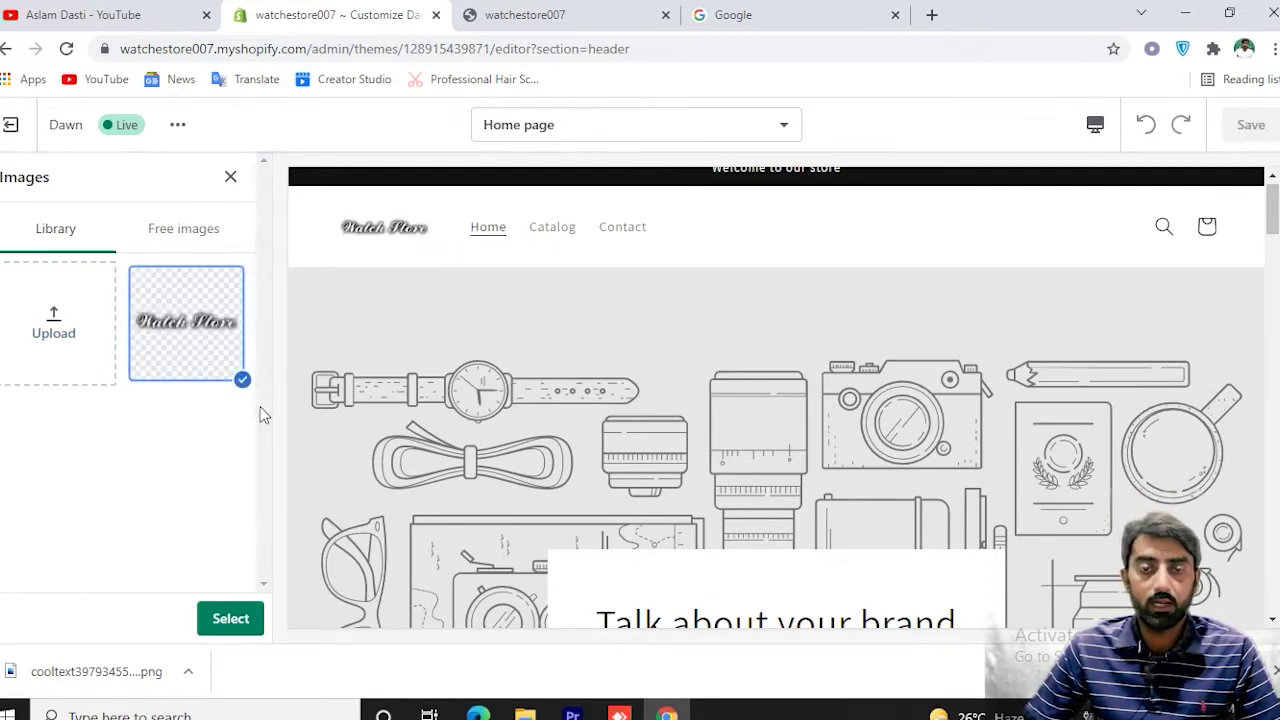
left_click(230, 619)
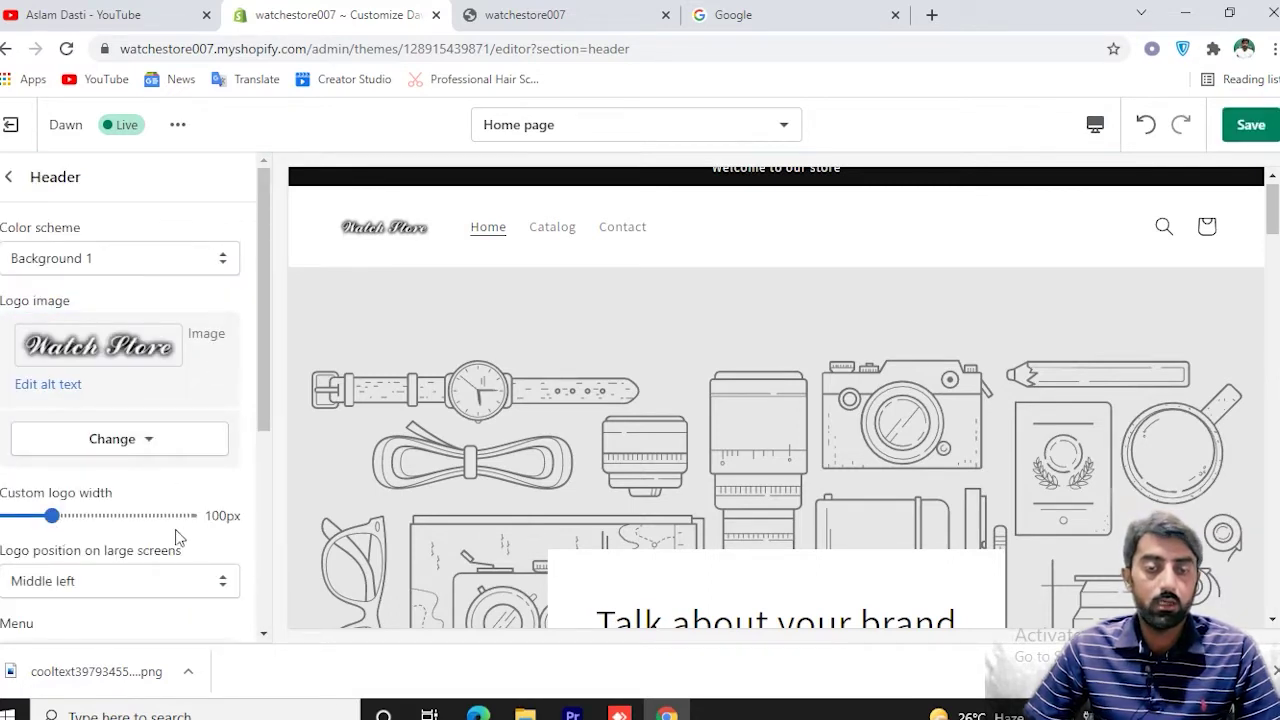
left_click_drag(52, 515, 124, 515)
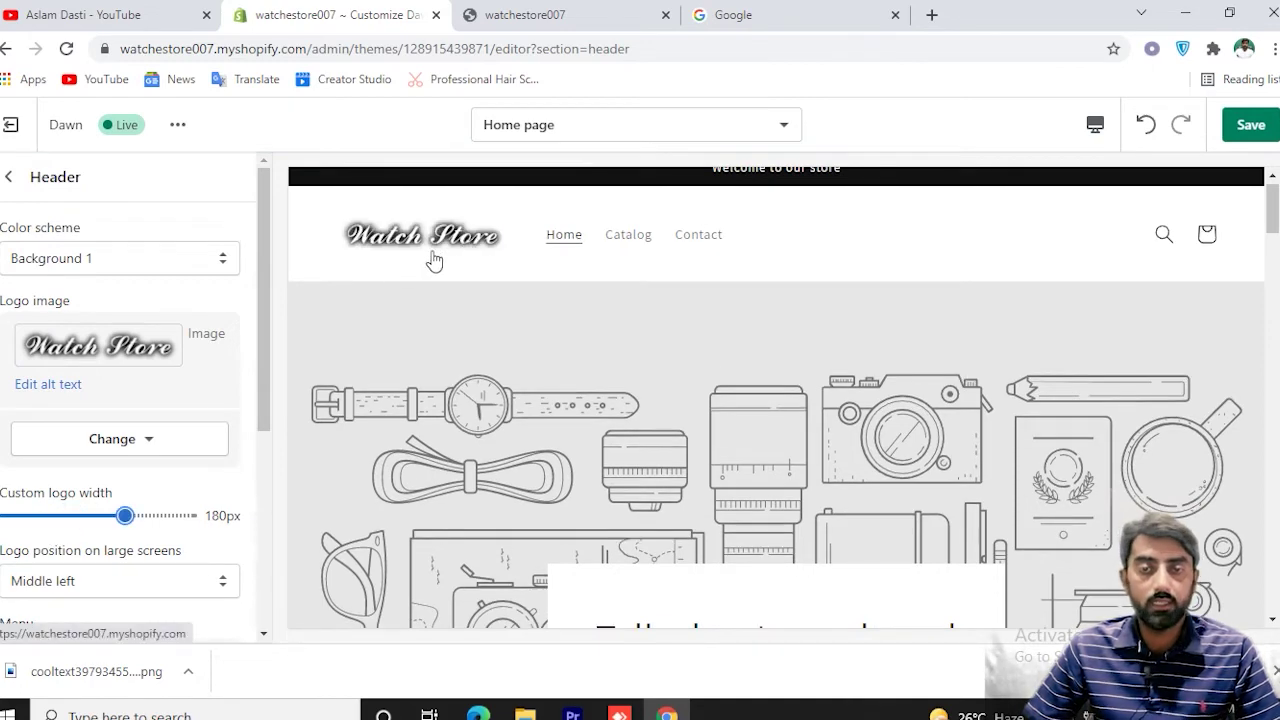
Try the Top center logo position, revert to Middle left, and save the header.
scroll(100, 390, "down", 2)
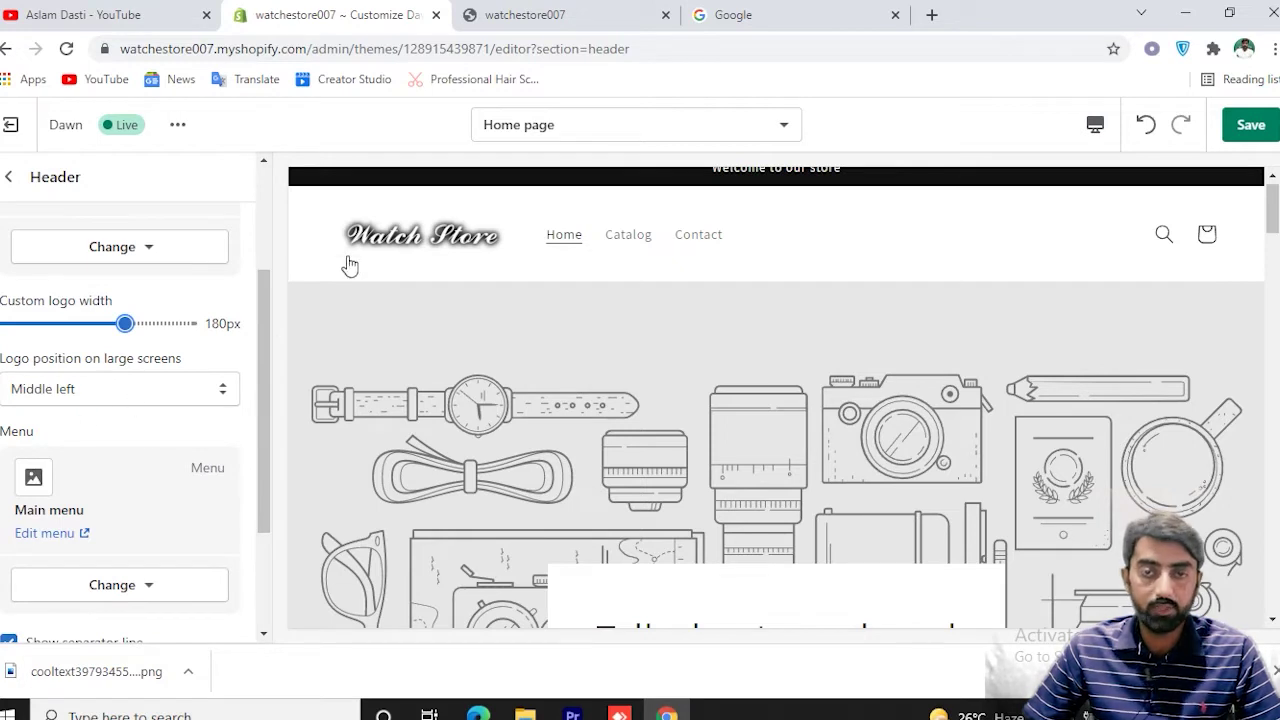
left_click(68, 392)
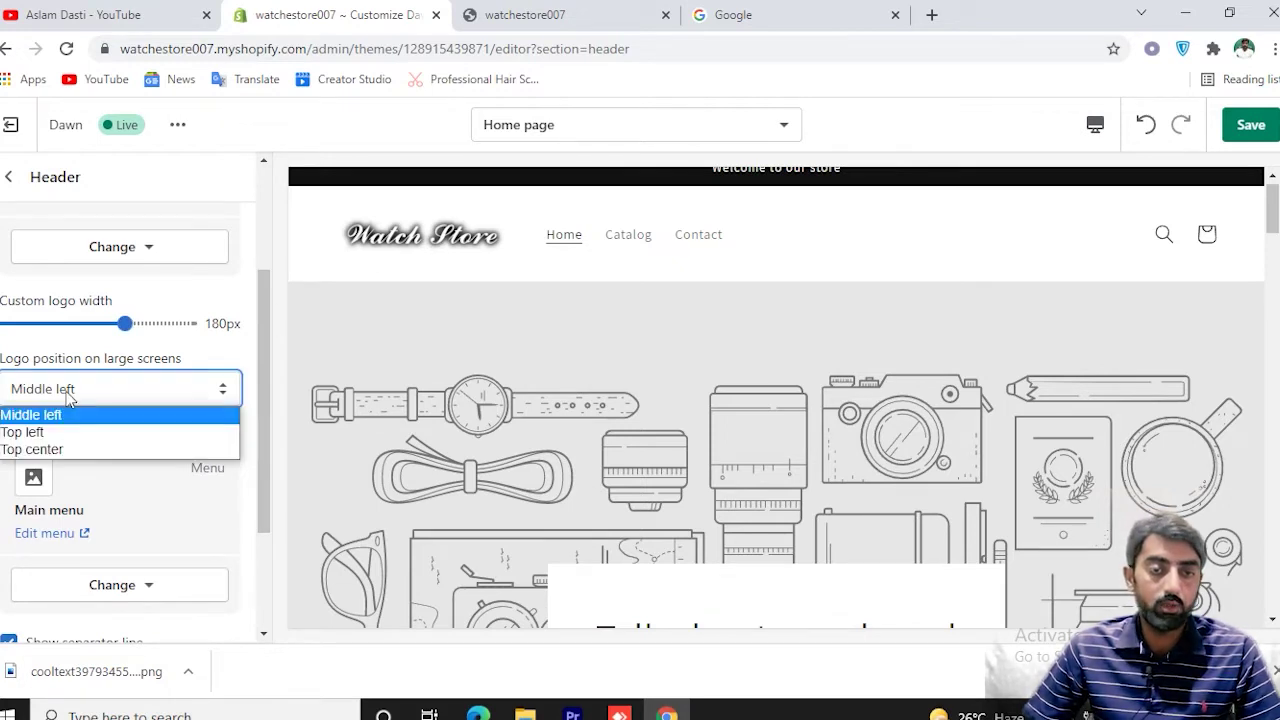
left_click(45, 450)
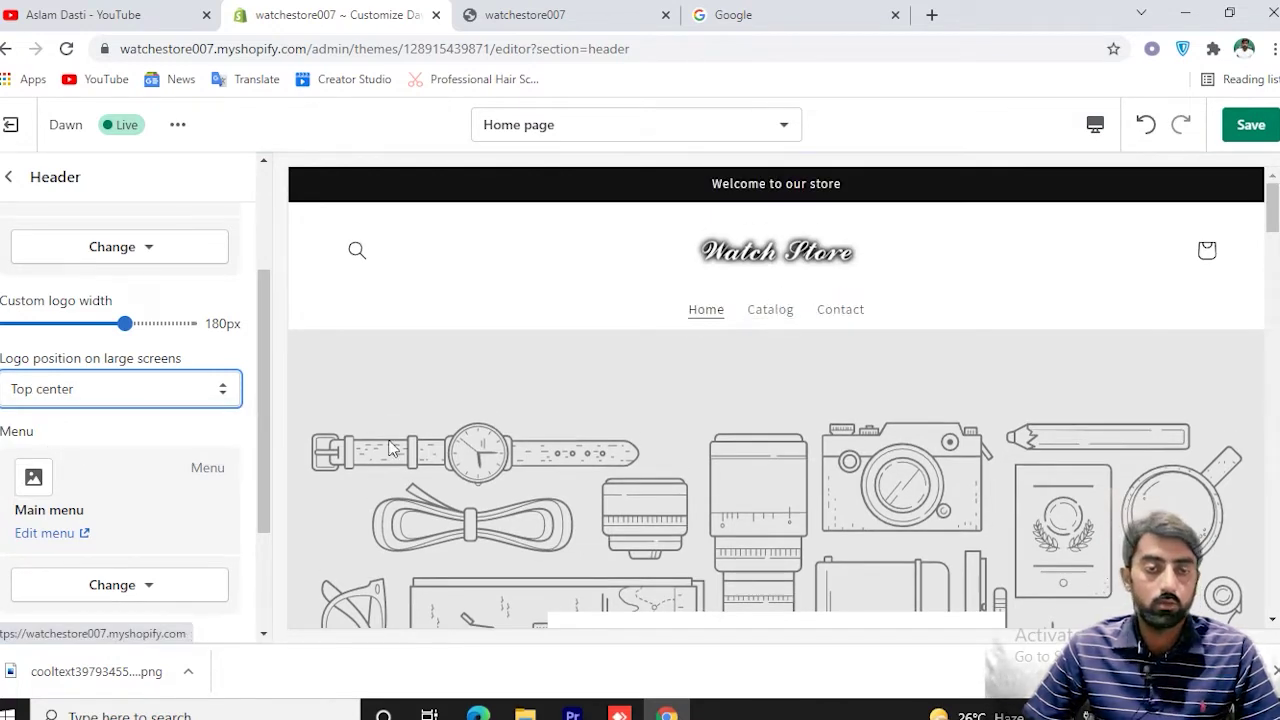
left_click(104, 404)
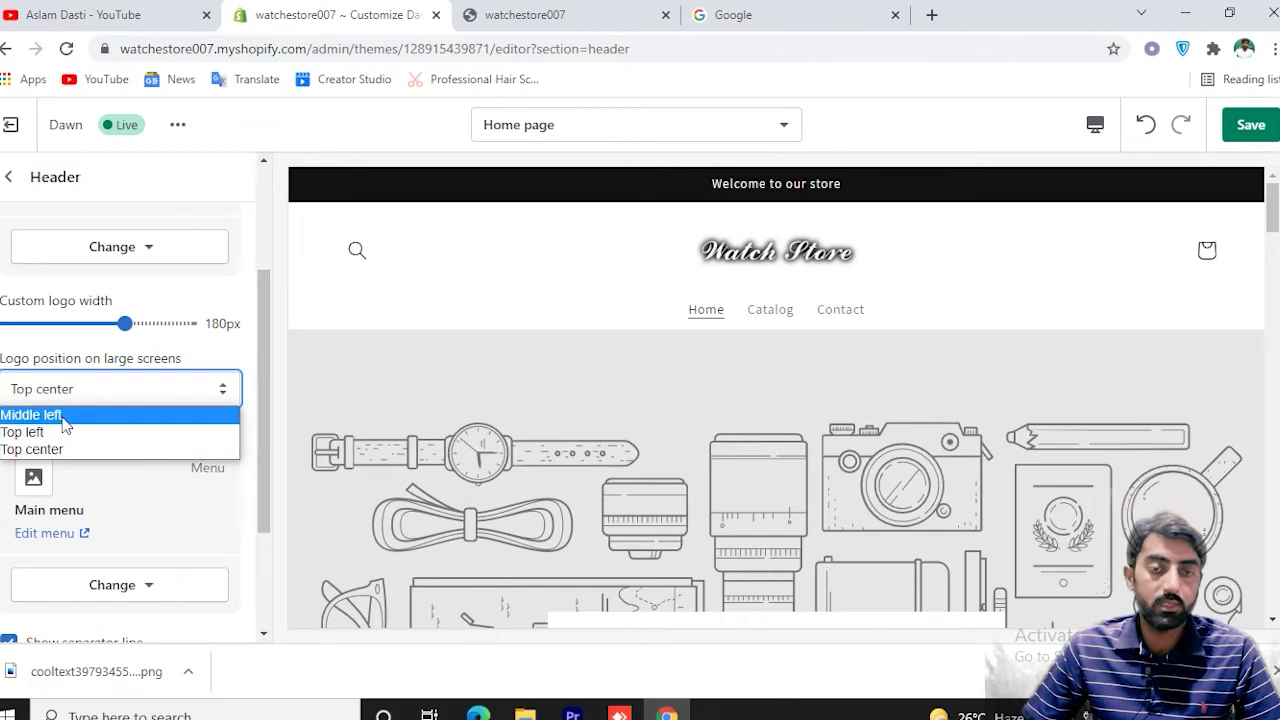
left_click(40, 411)
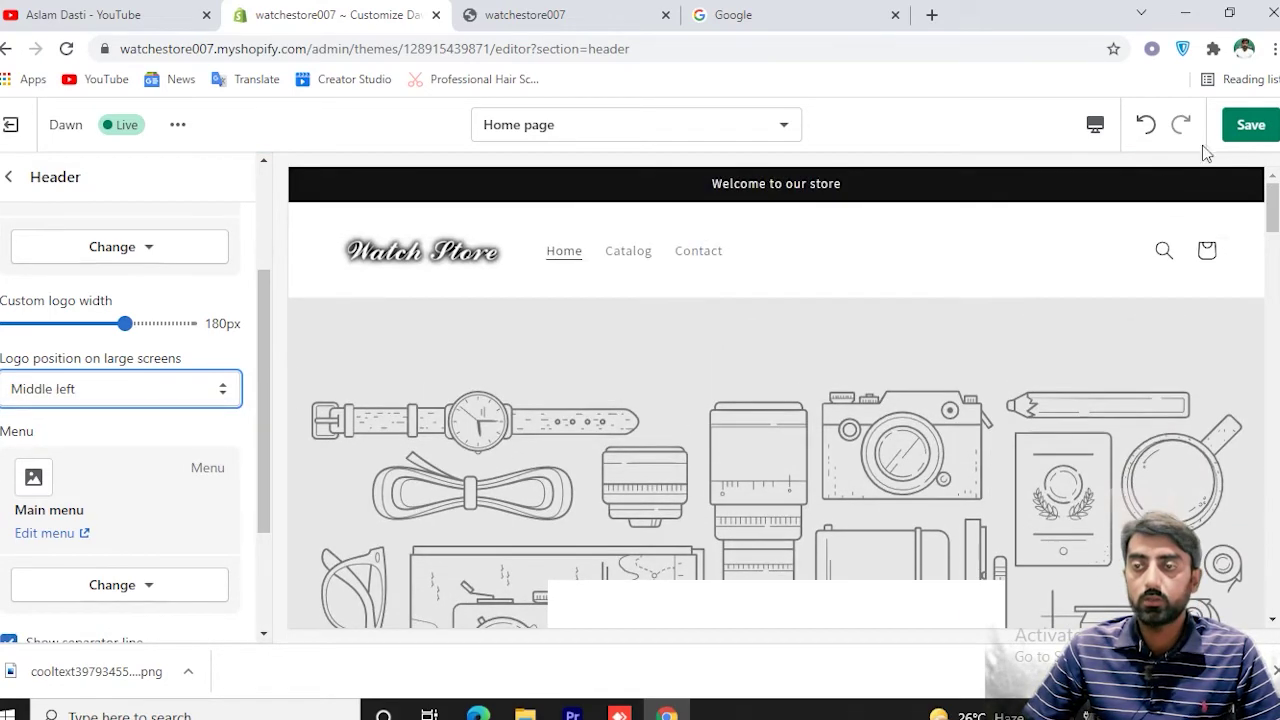
left_click(1251, 124)
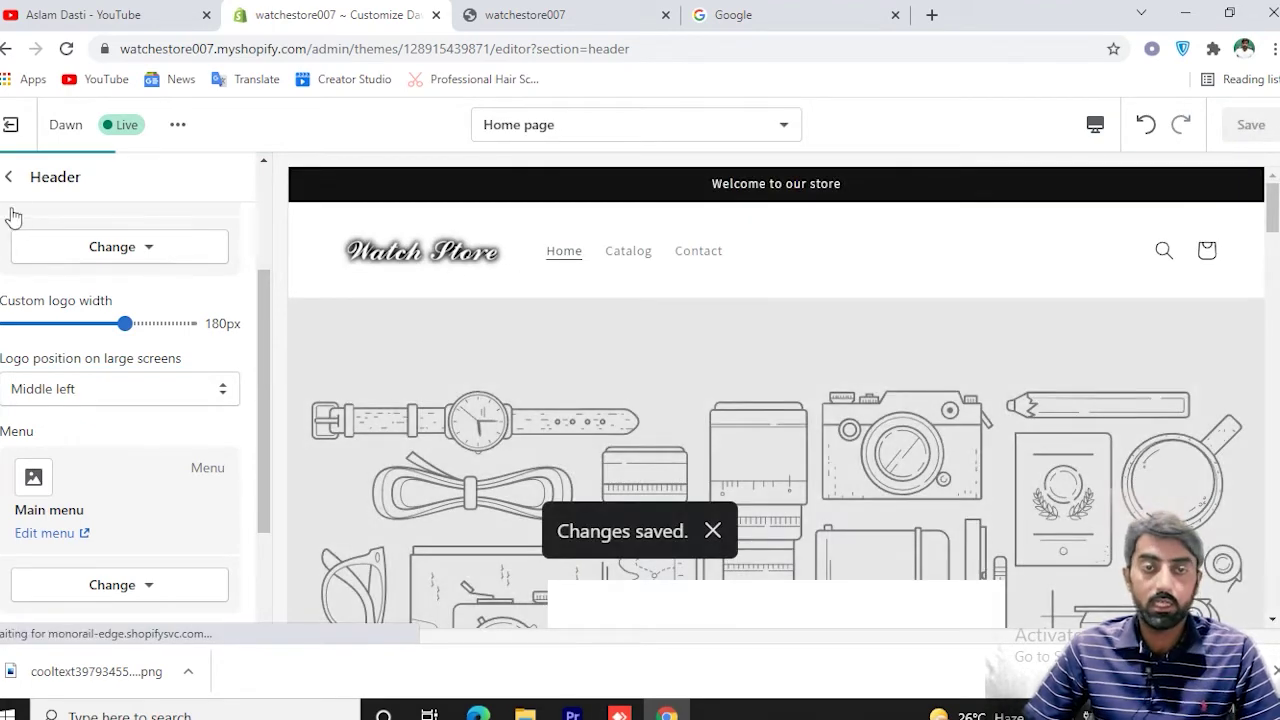
left_click(9, 176)
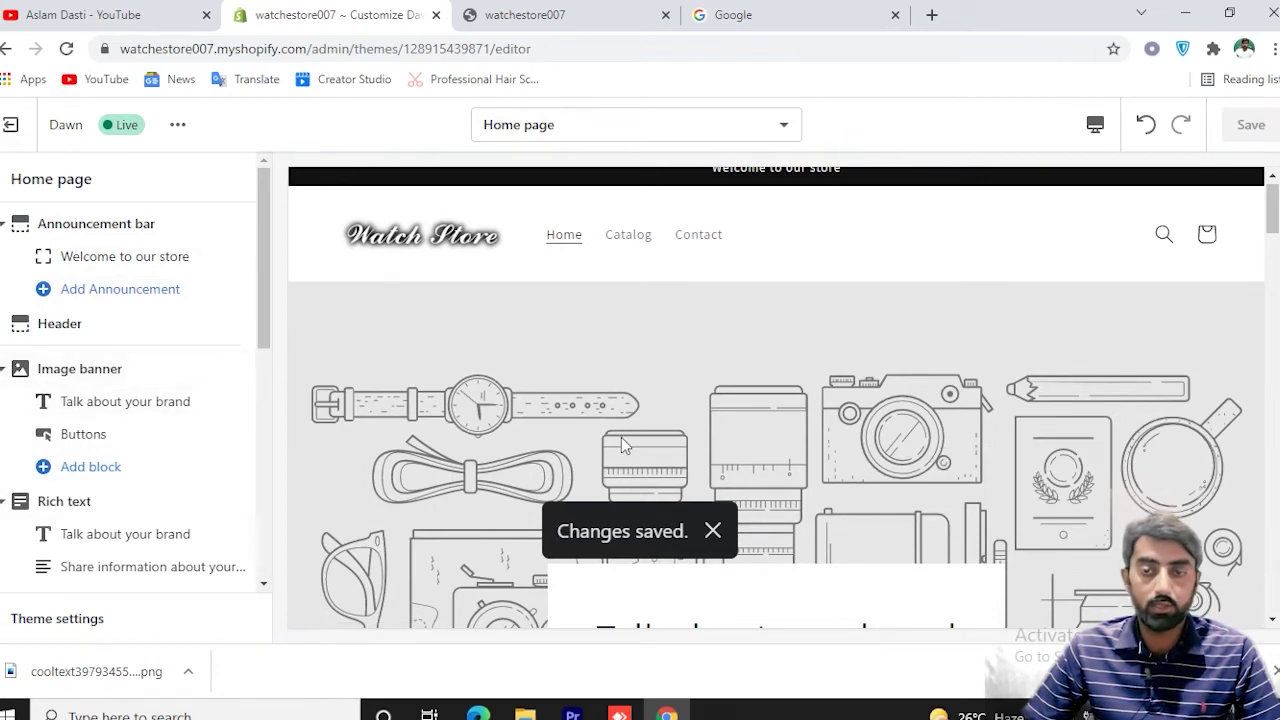
Set the banner's second image to a free 'watch' stock photo of a hand wearing a watch.
scroll(622, 439, "down", 1)
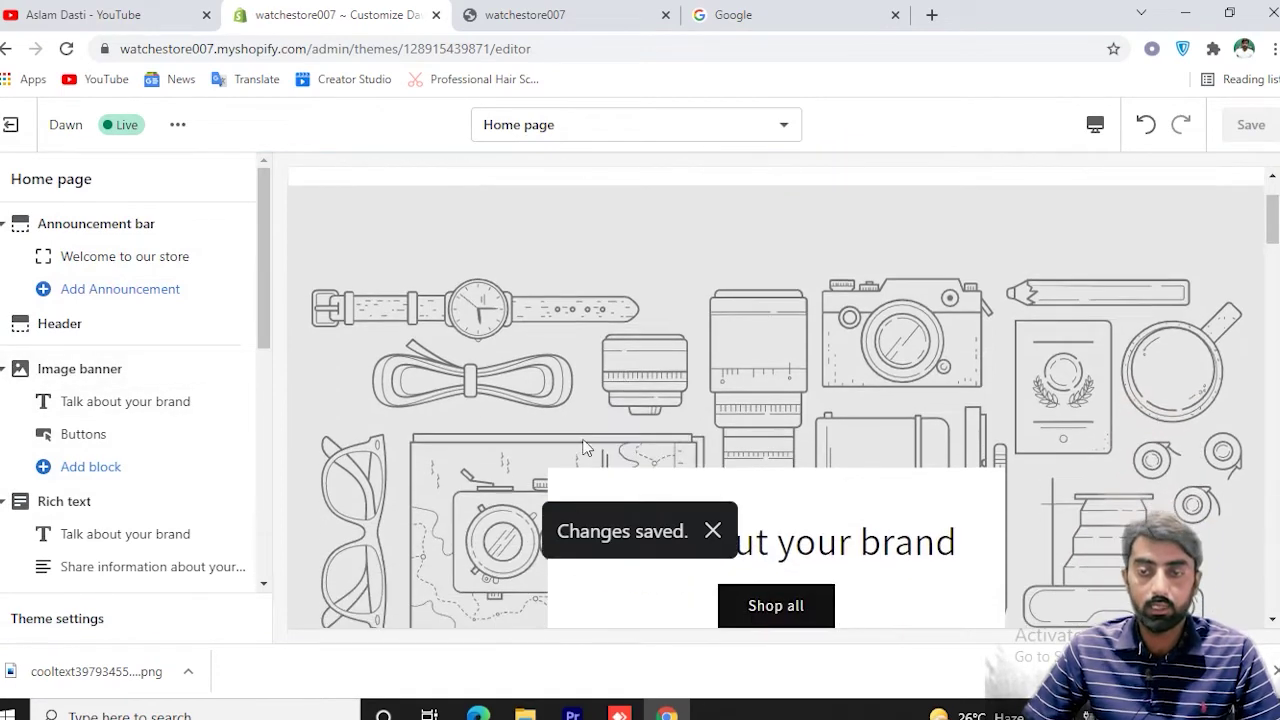
left_click(86, 372)
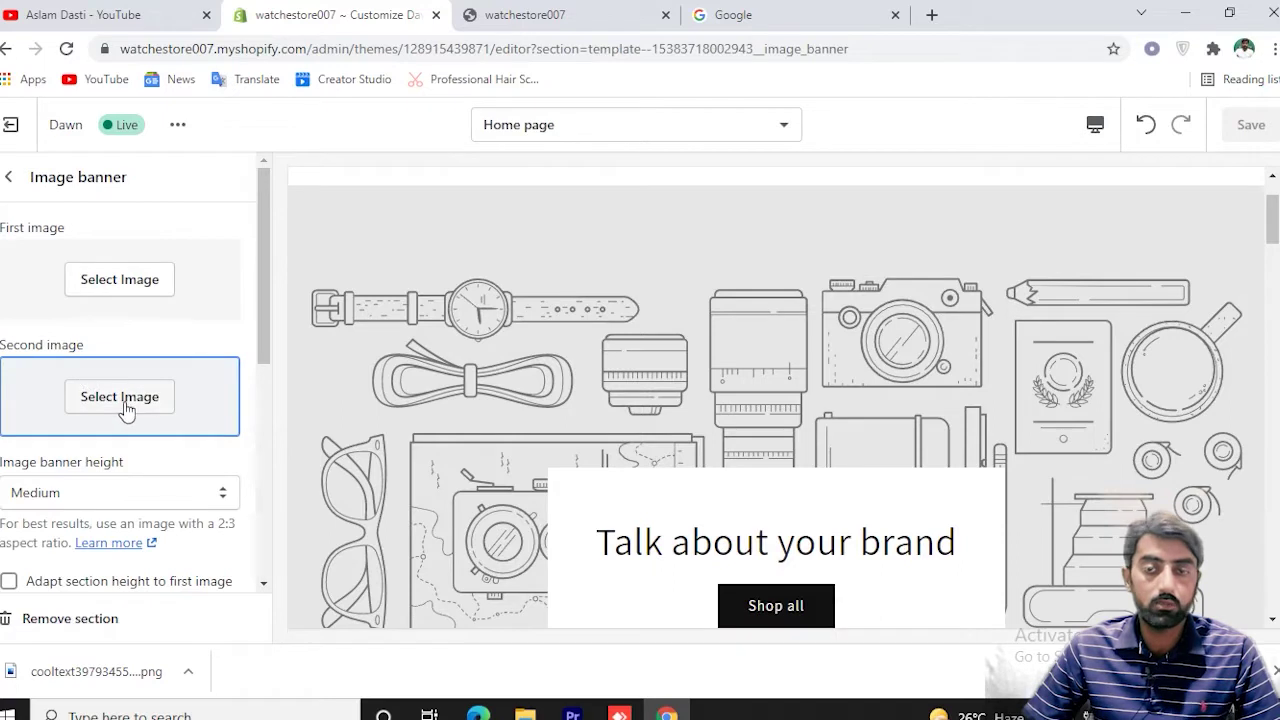
left_click(133, 405)
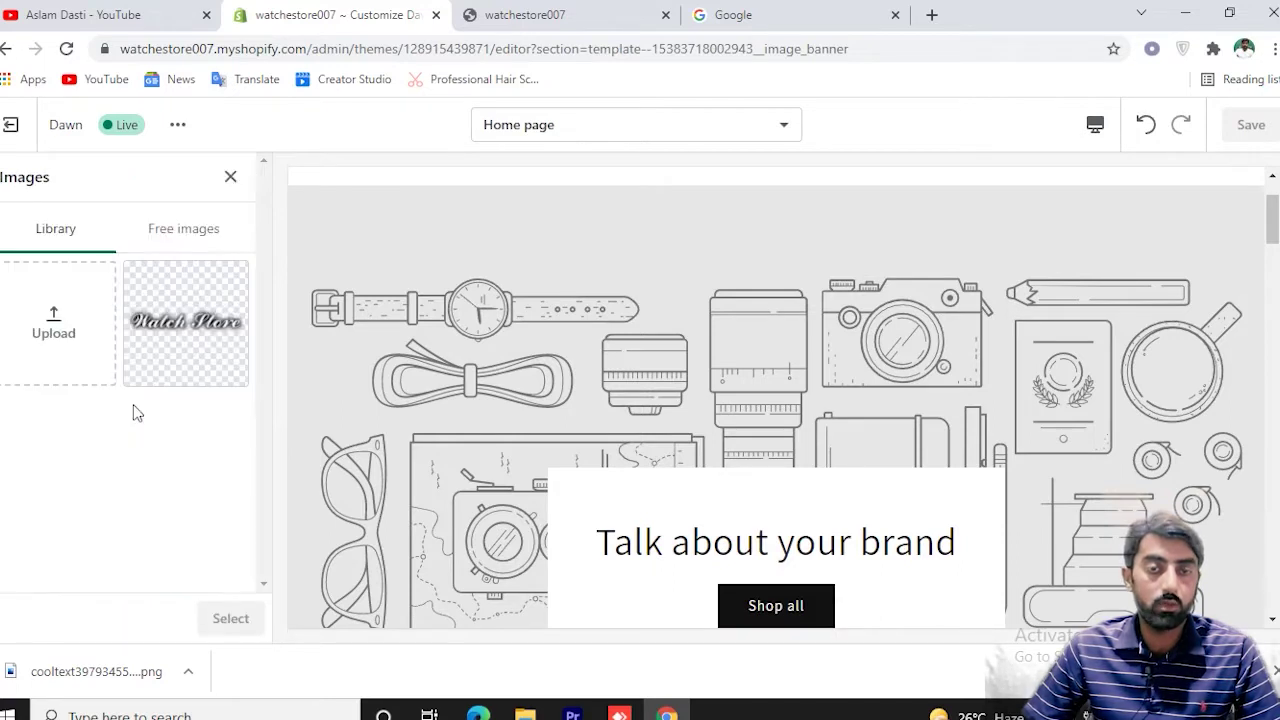
left_click(176, 229)
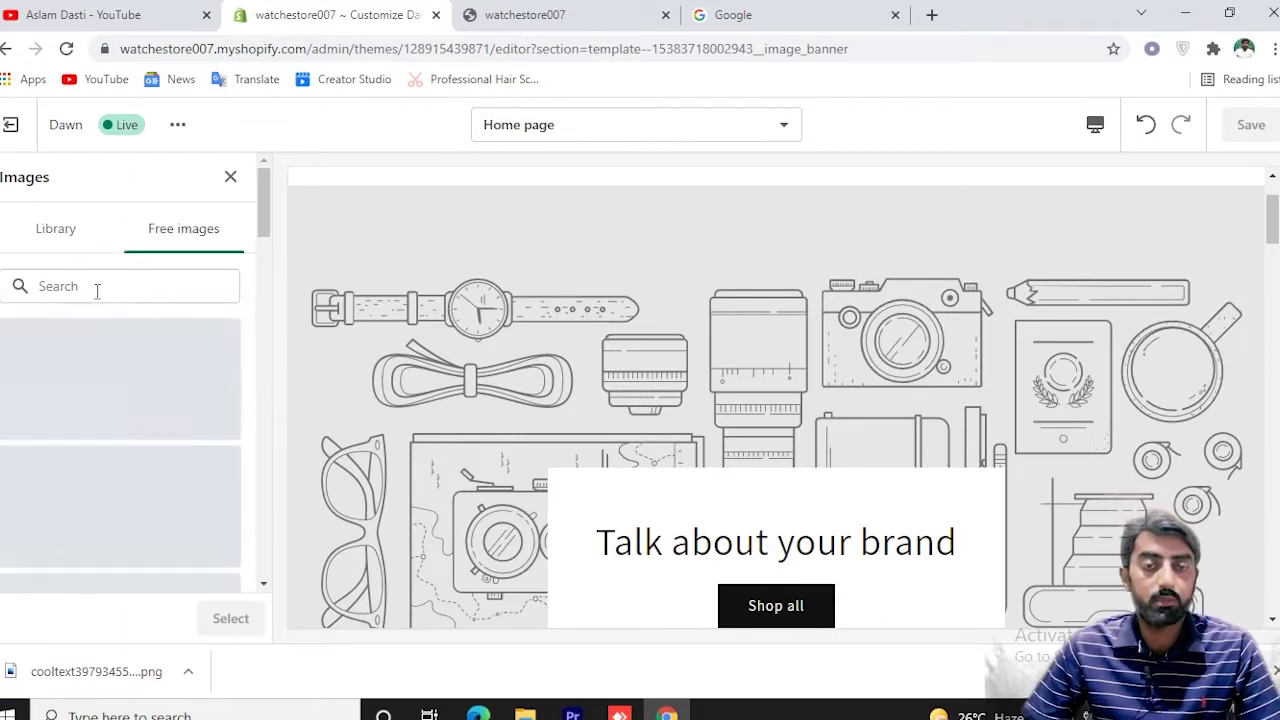
left_click(97, 289)
type("watch")
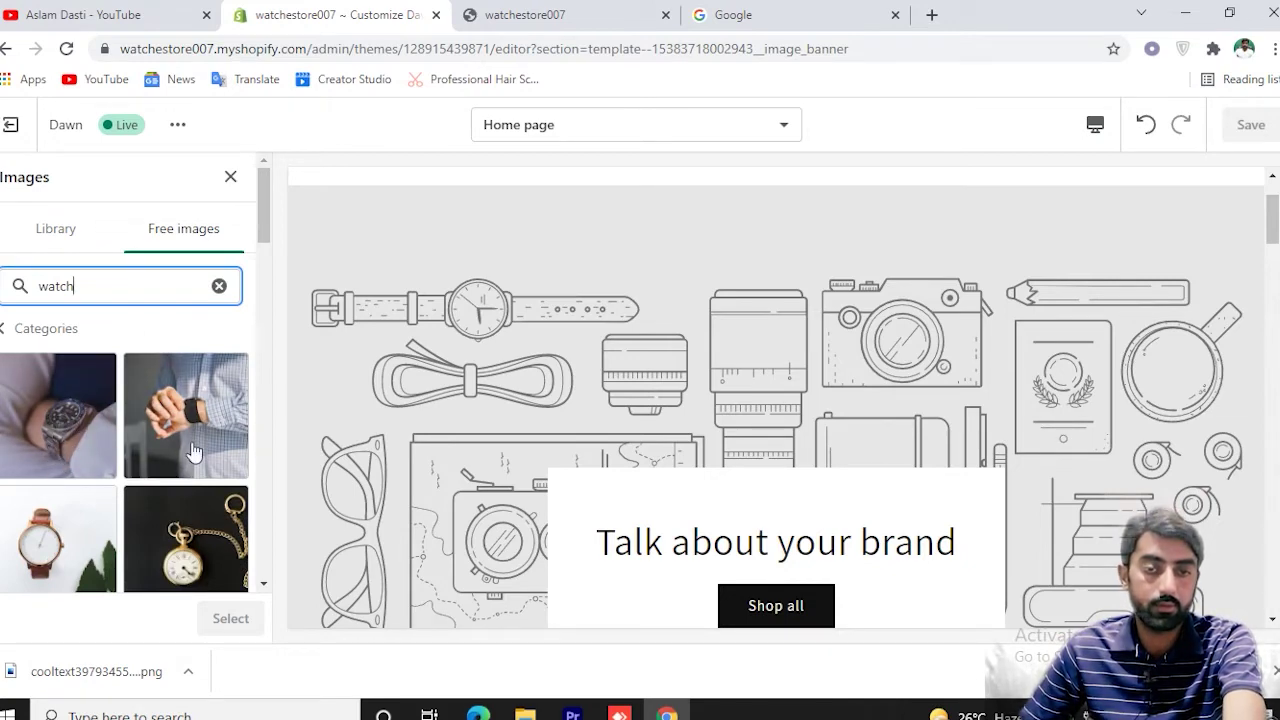
scroll(191, 451, "down", 1)
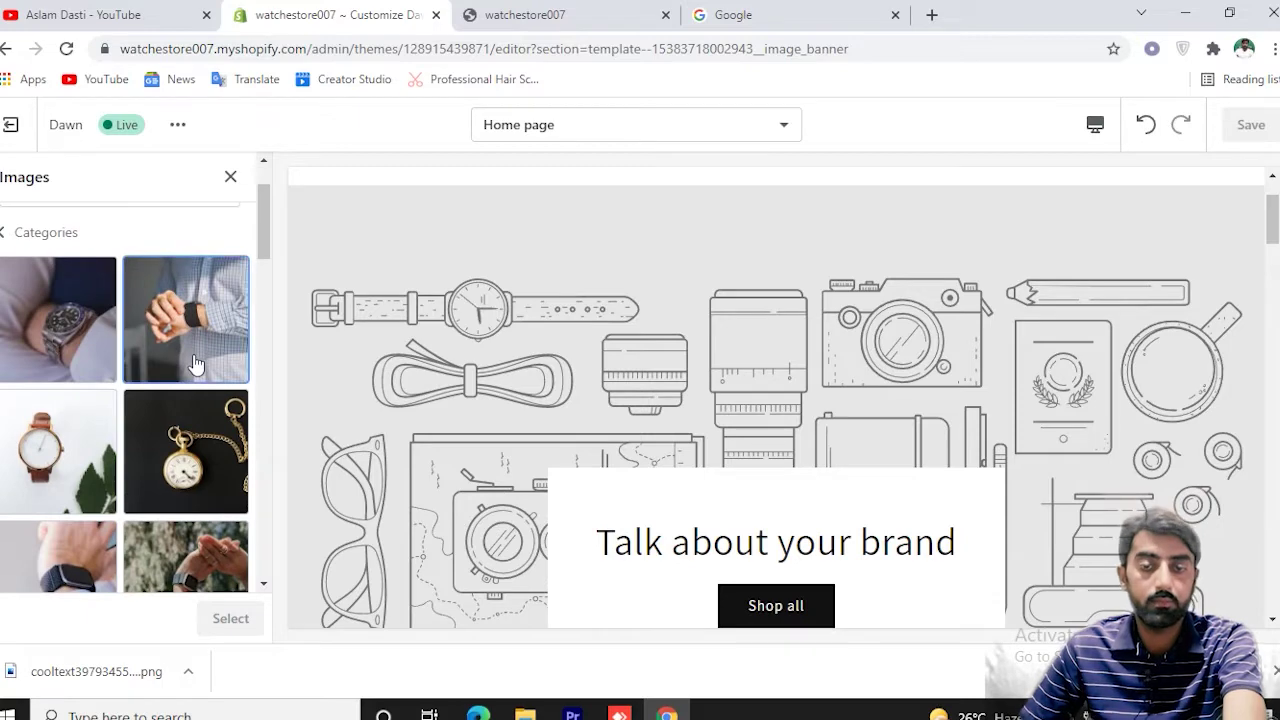
left_click(195, 368)
left_click(230, 618)
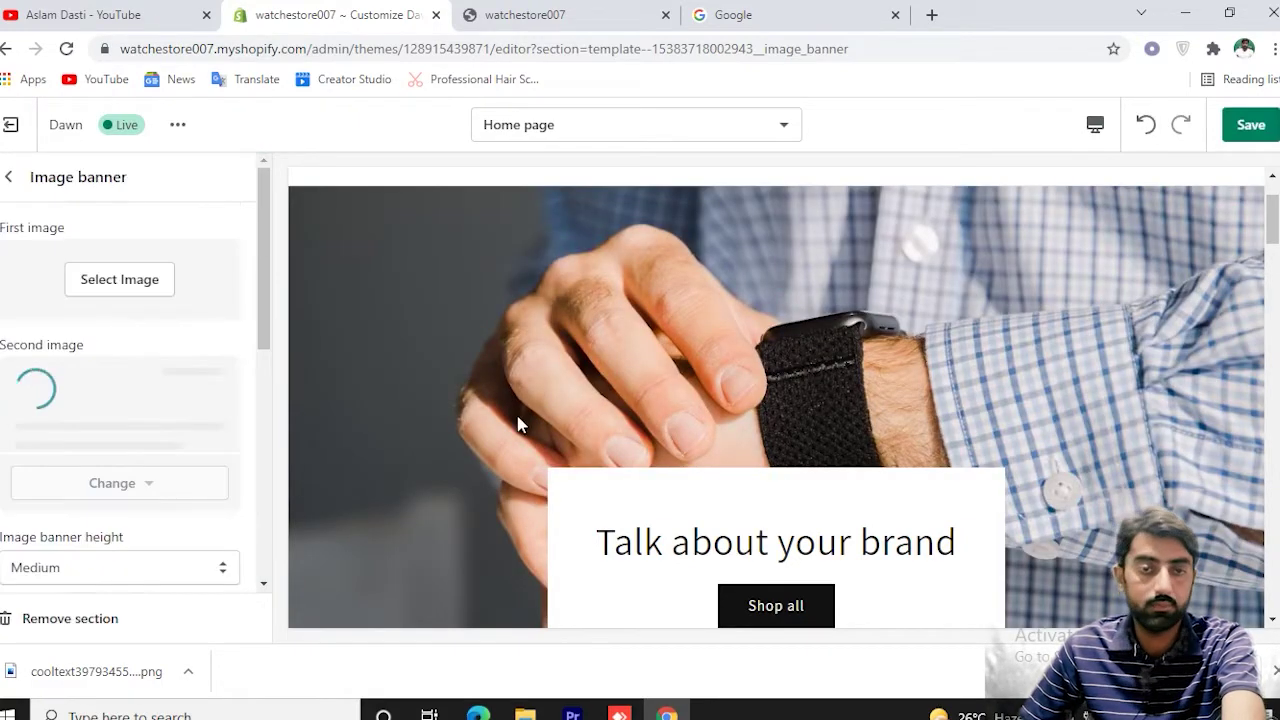
Set the image banner height to Small.
scroll(163, 400, "down", 3)
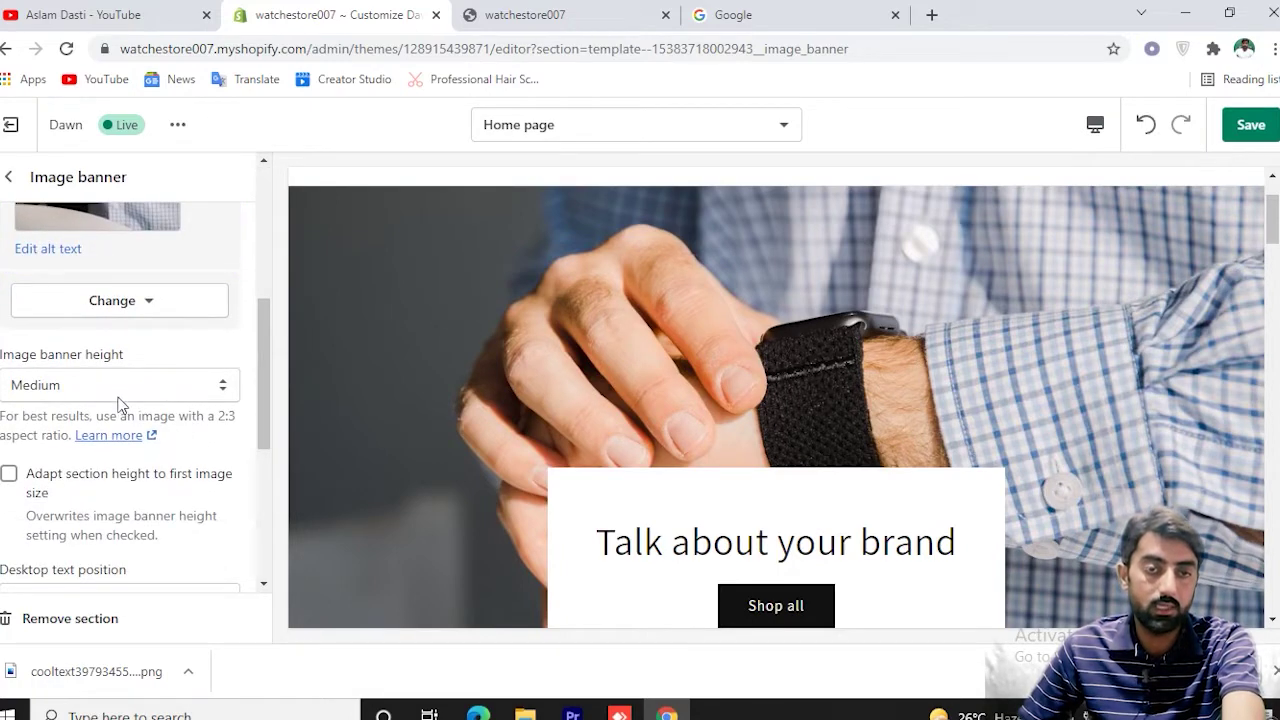
left_click(80, 390)
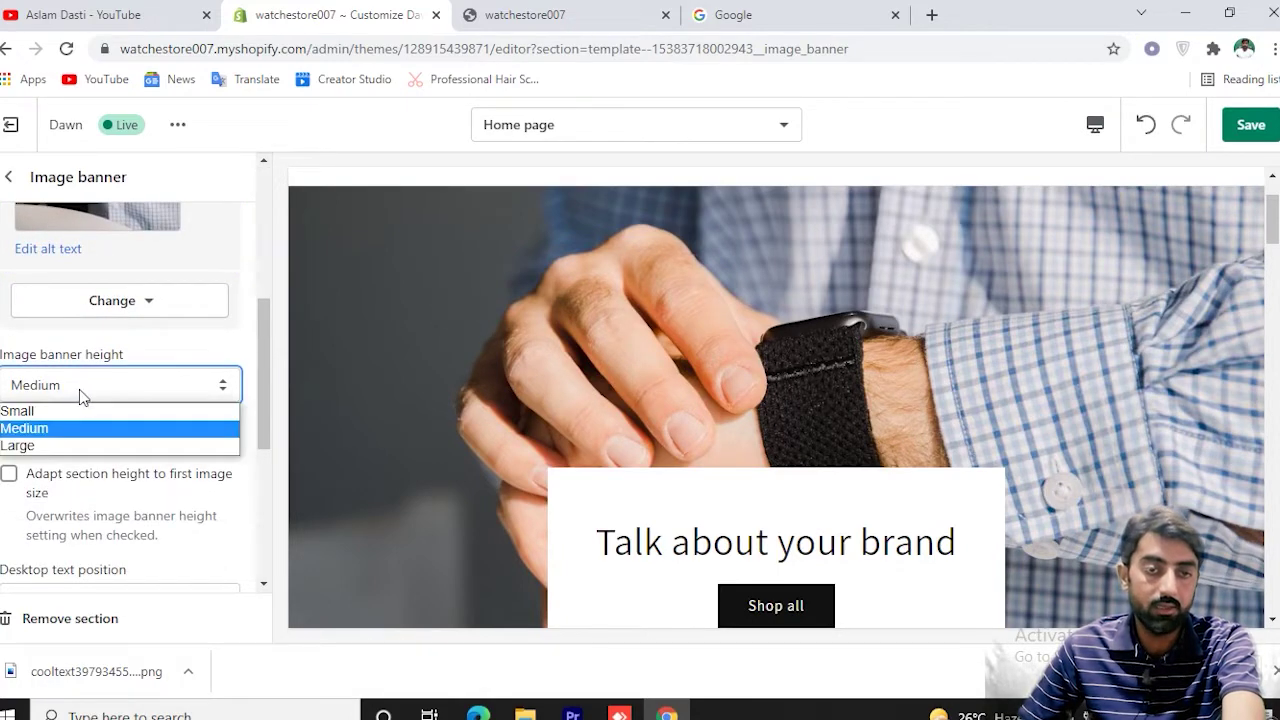
left_click(71, 409)
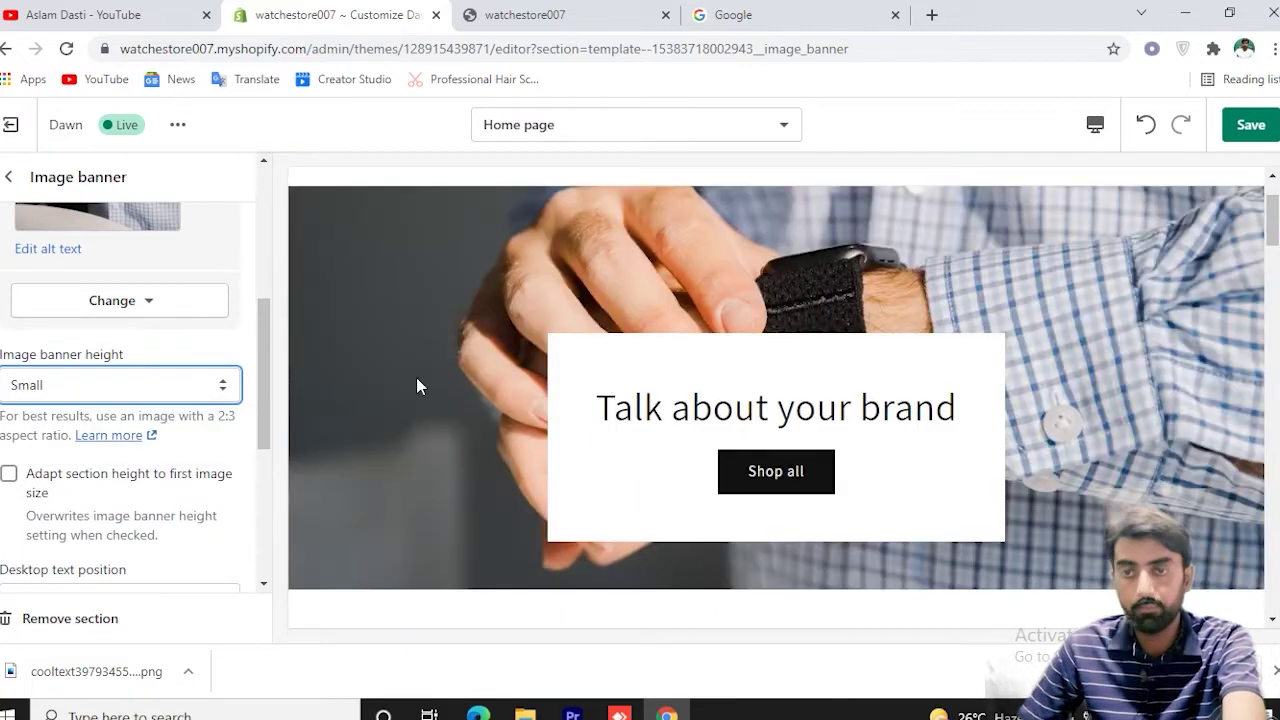
left_click(126, 384)
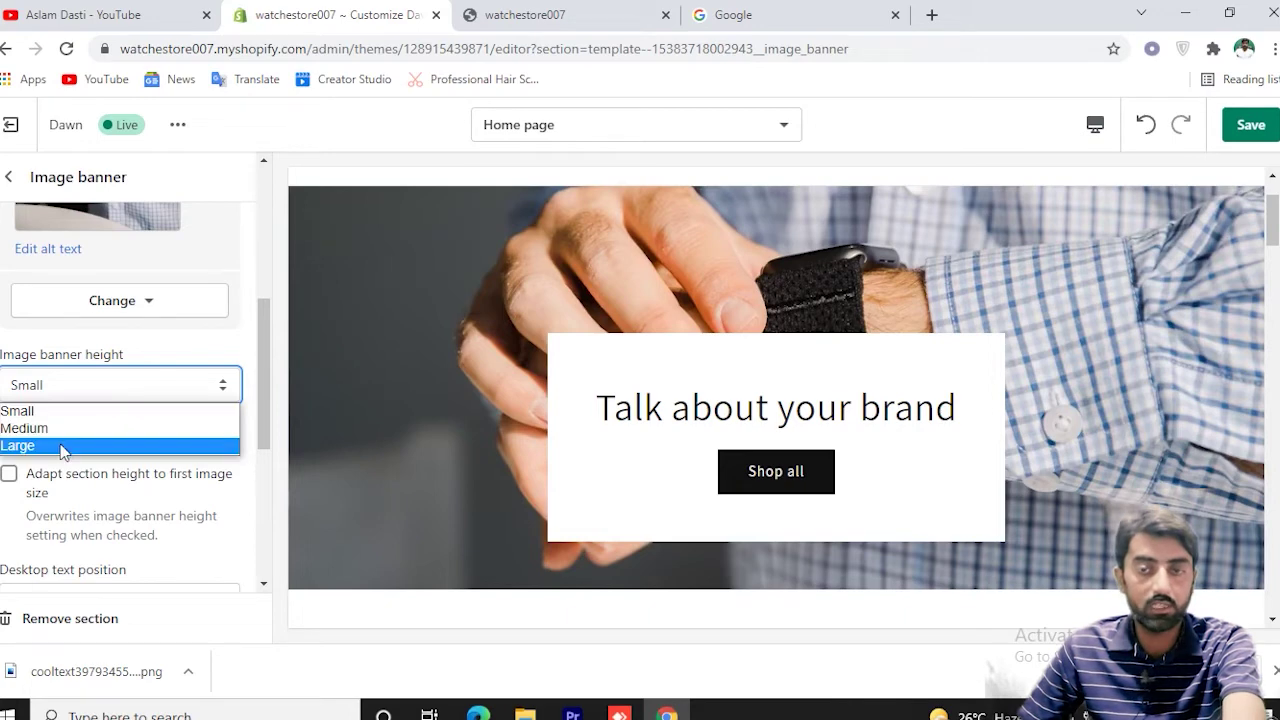
Turn off 'Show text box on desktop' so the banner text overlays the photo.
scroll(271, 314, "up", 4)
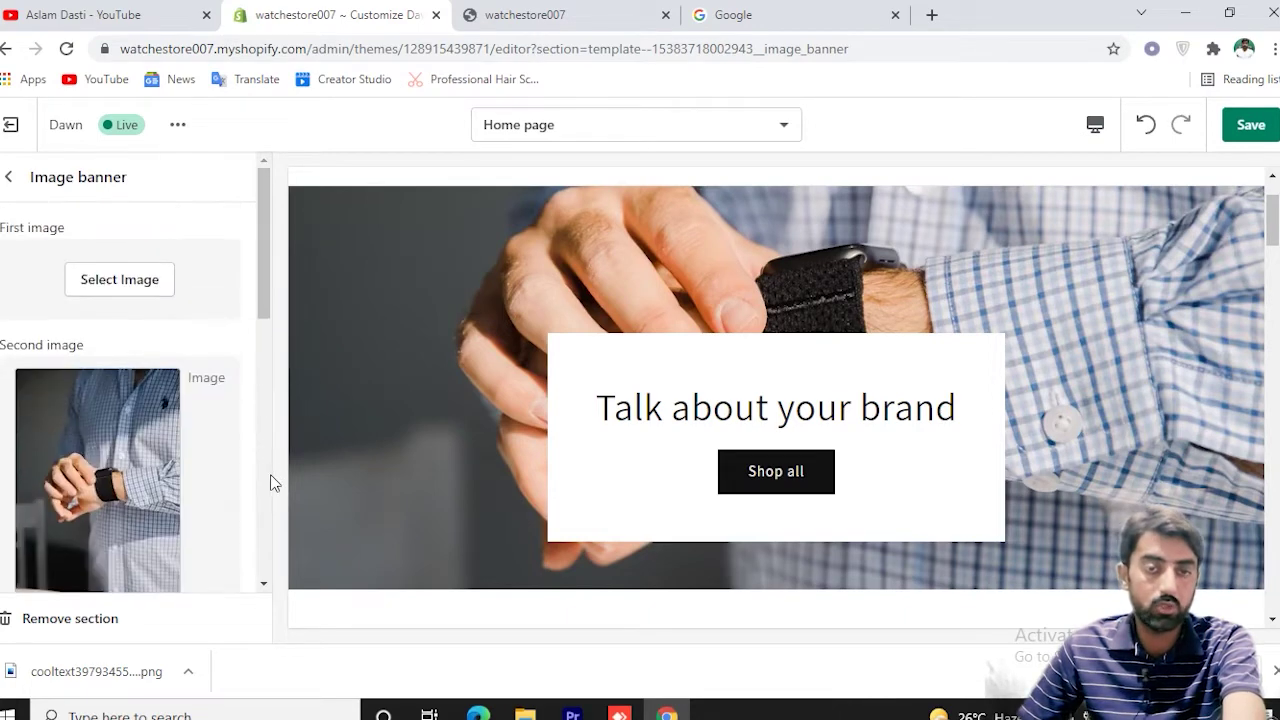
scroll(270, 483, "down", 3)
scroll(265, 478, "down", 1)
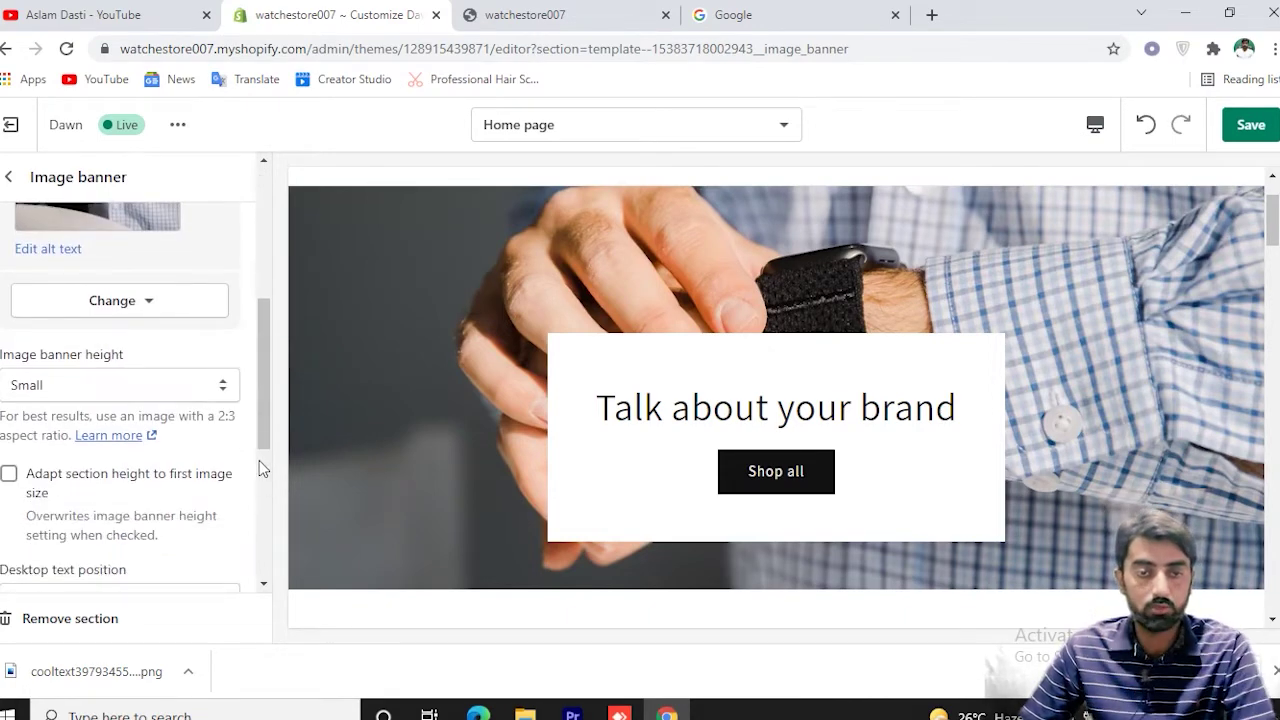
scroll(259, 460, "down", 3)
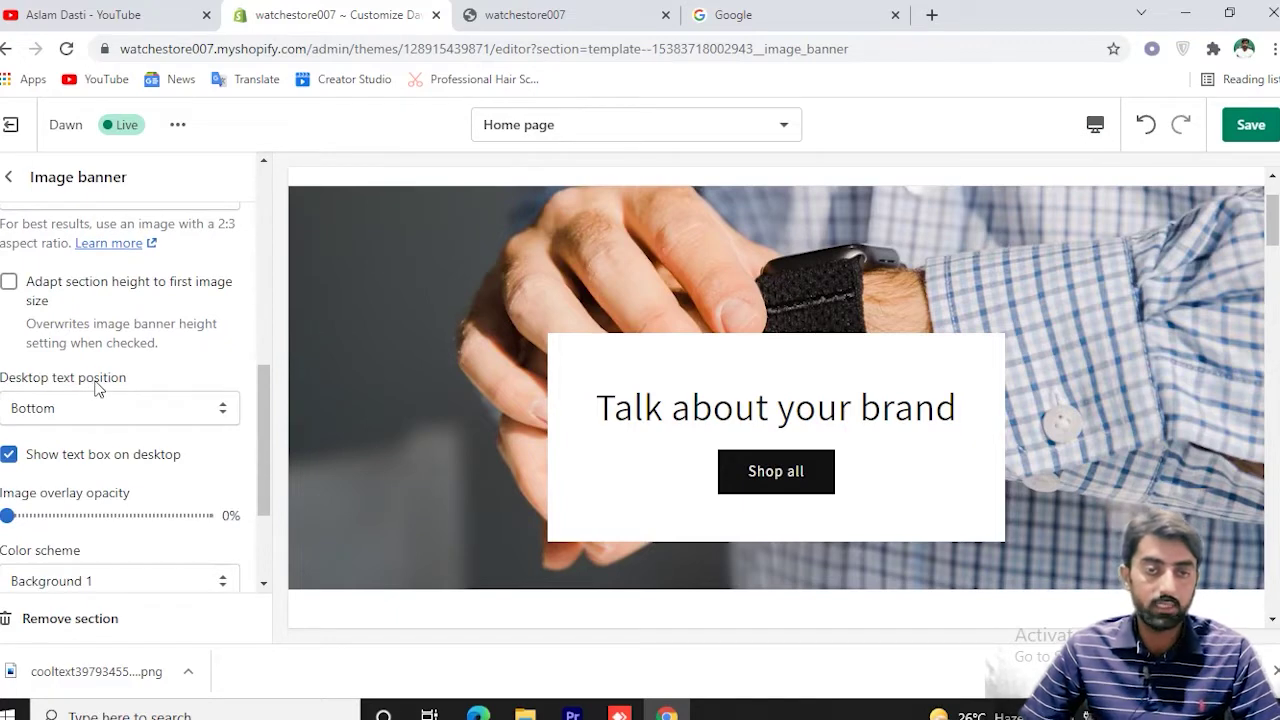
scroll(80, 428, "down", 1)
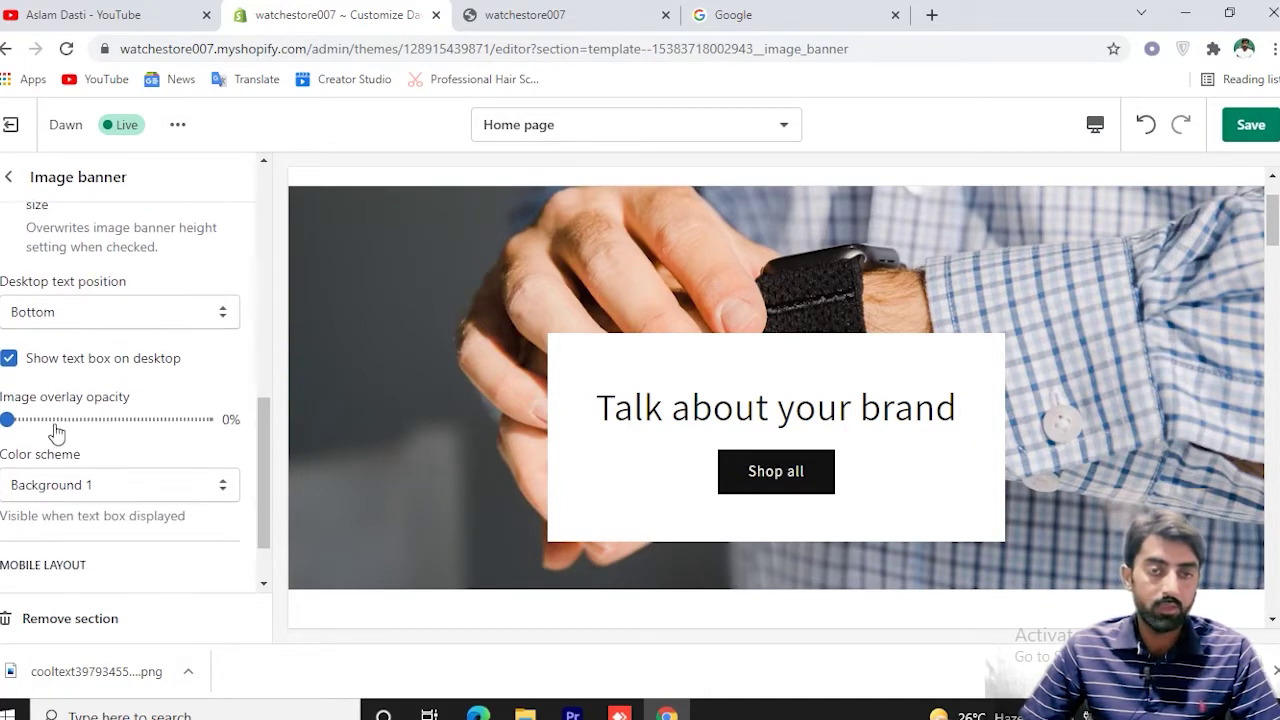
scroll(149, 451, "down", 1)
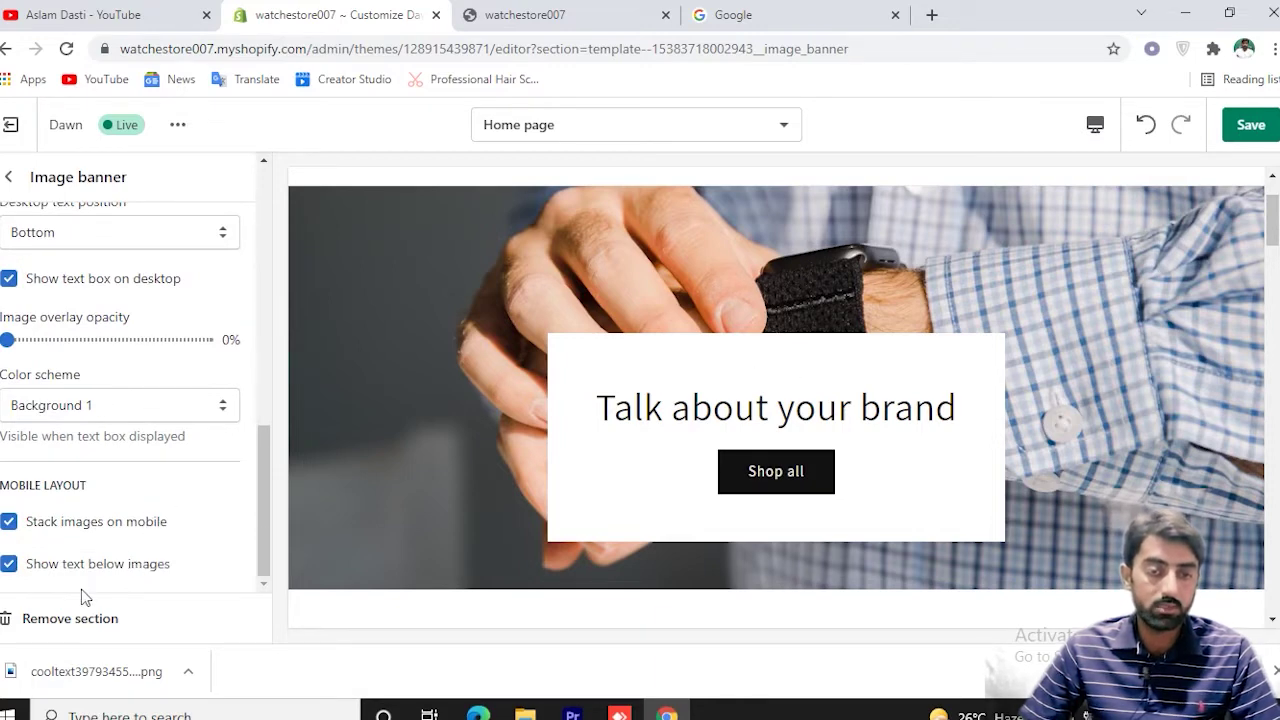
scroll(69, 371, "up", 1)
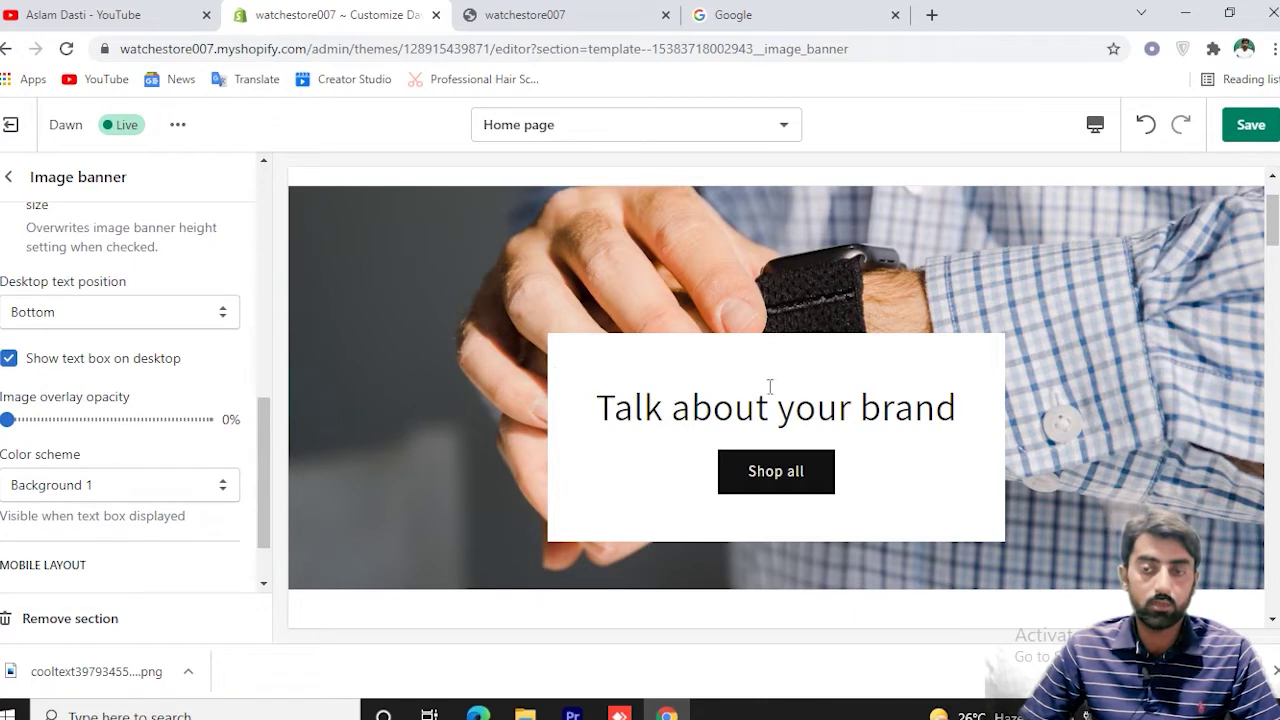
left_click(28, 362)
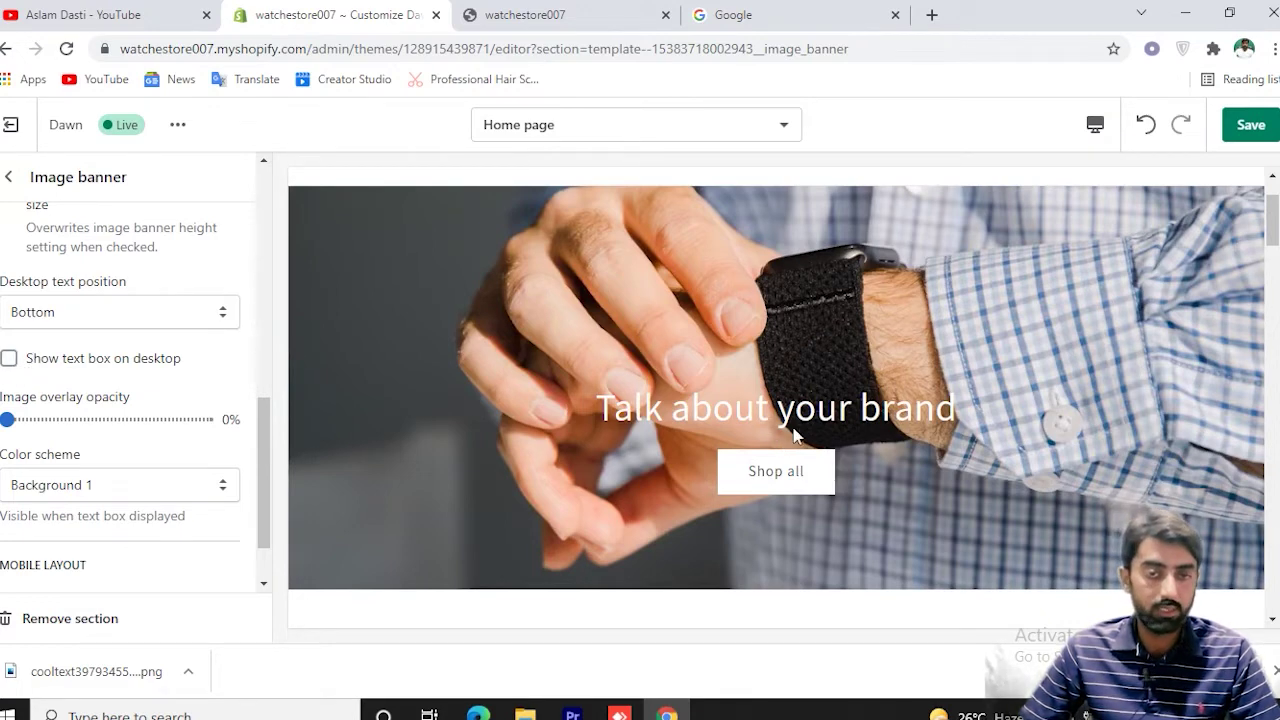
scroll(120, 400, "up", 10)
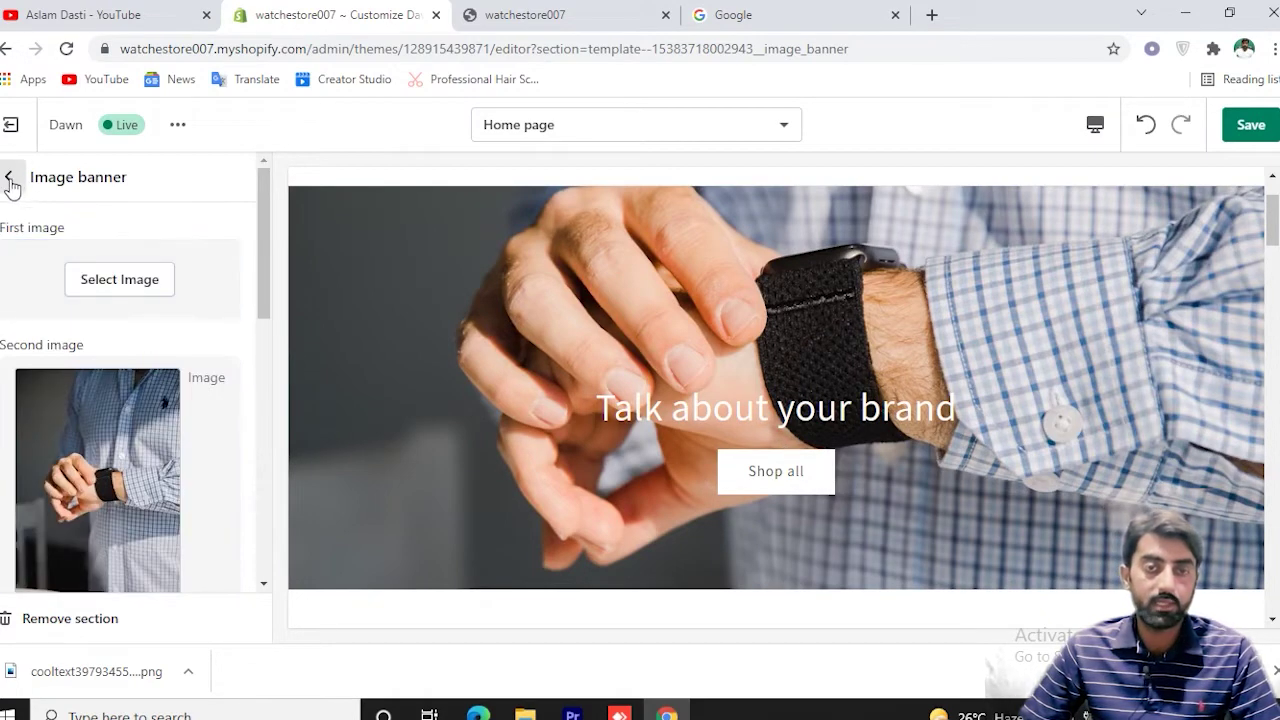
Replace the image banner's heading text with 'Best watches collection'.
left_click(9, 178)
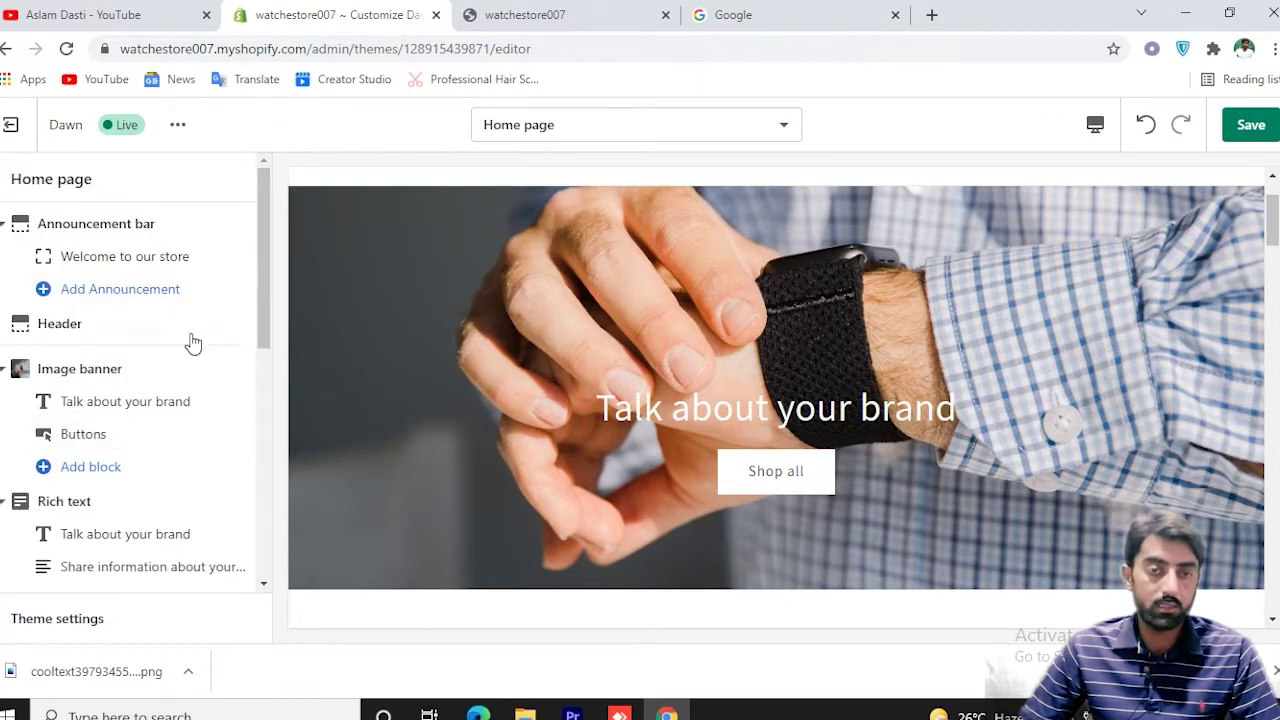
left_click(160, 405)
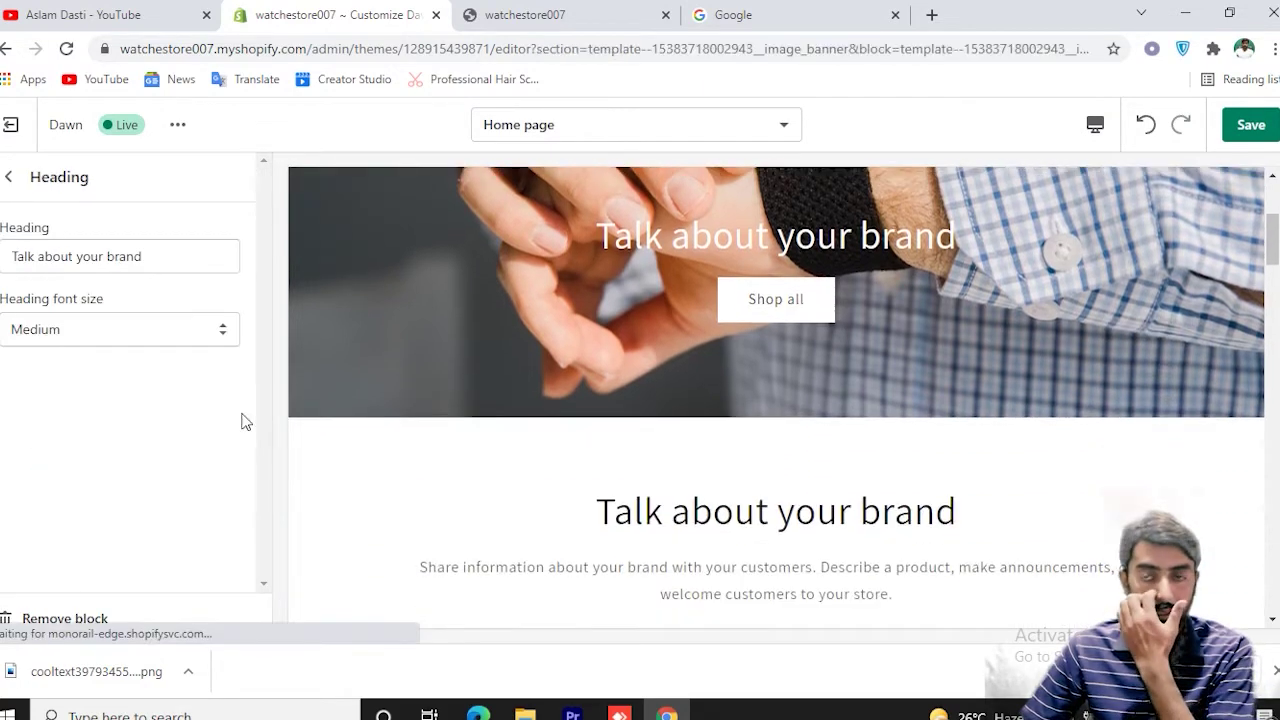
scroll(997, 392, "up", 1)
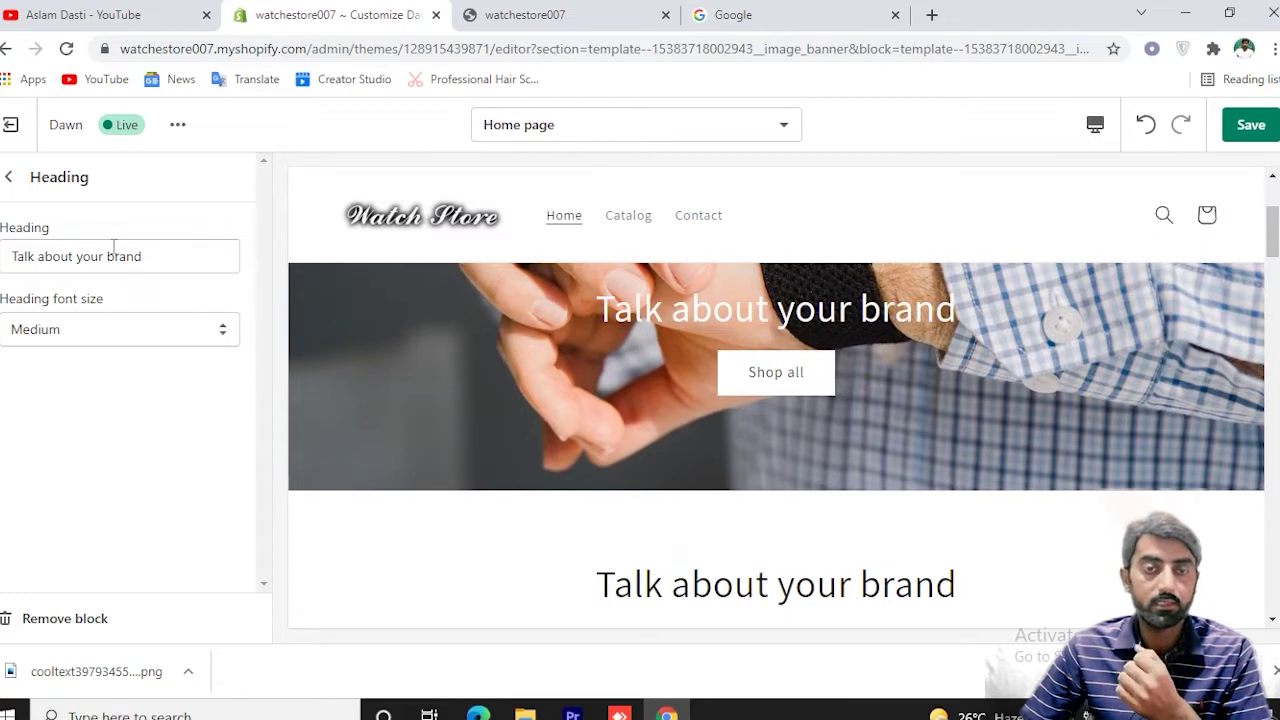
triple_click(179, 251)
type("Best wat")
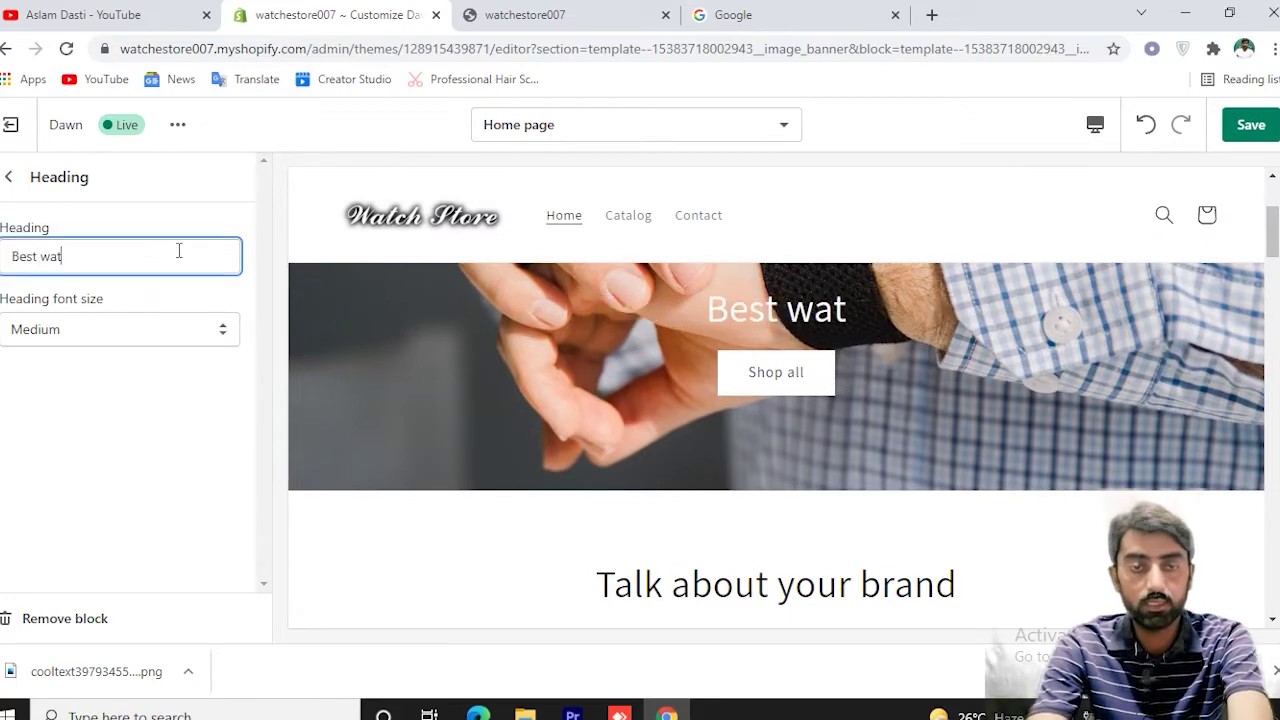
type("chs")
key("BackSpace")
type("es")
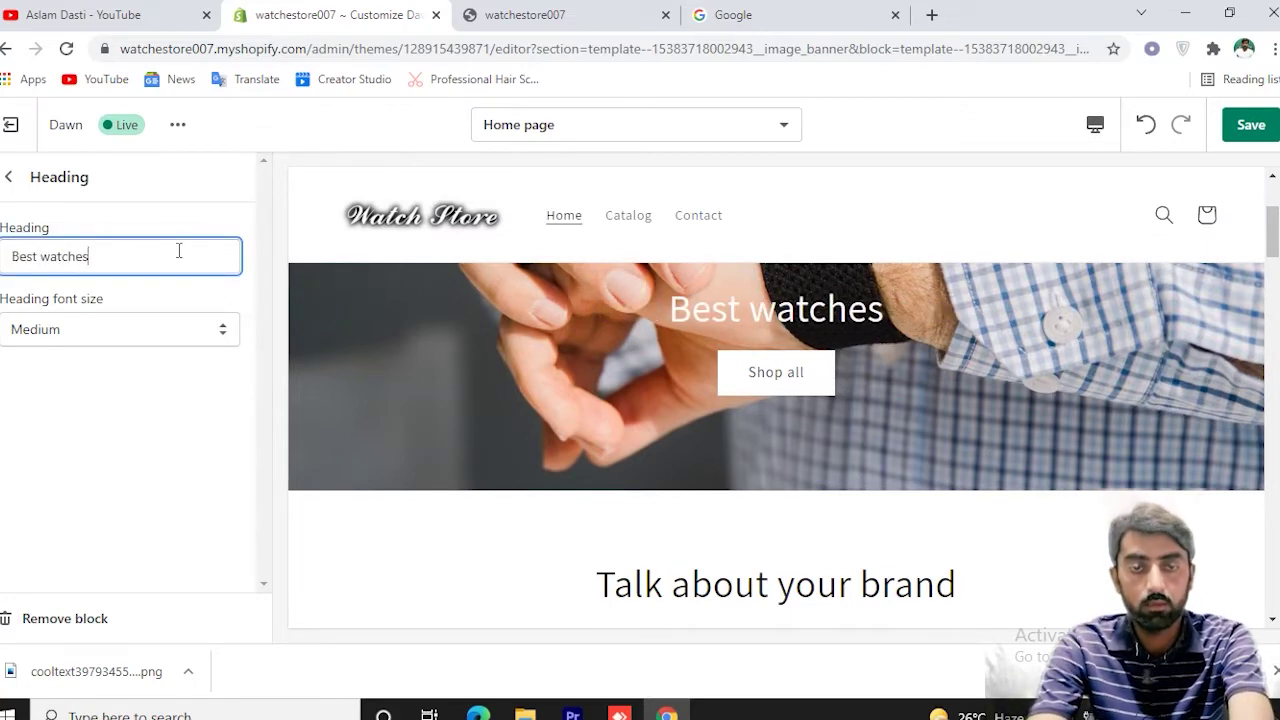
type(" cllection")
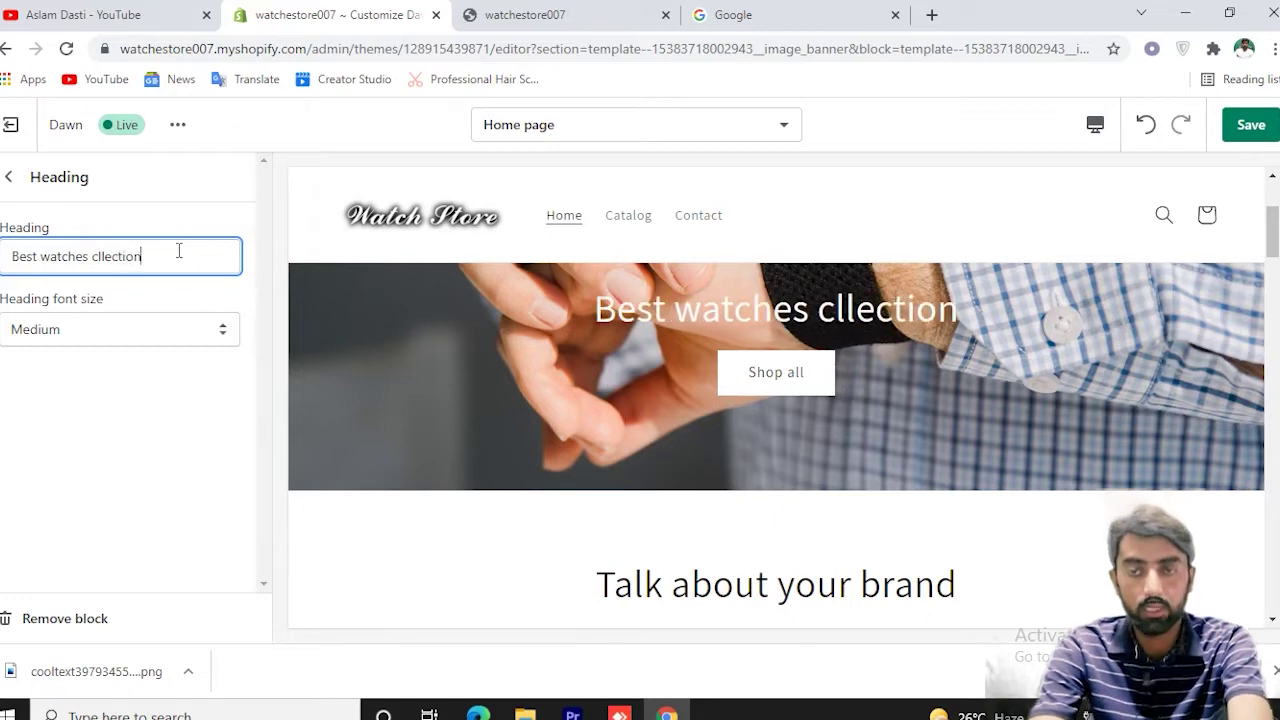
key("BackSpace")
key("BackSpace")
key("BackSpace")
key("BackSpace")
key("BackSpace")
key("BackSpace")
key("BackSpace")
key("BackSpace")
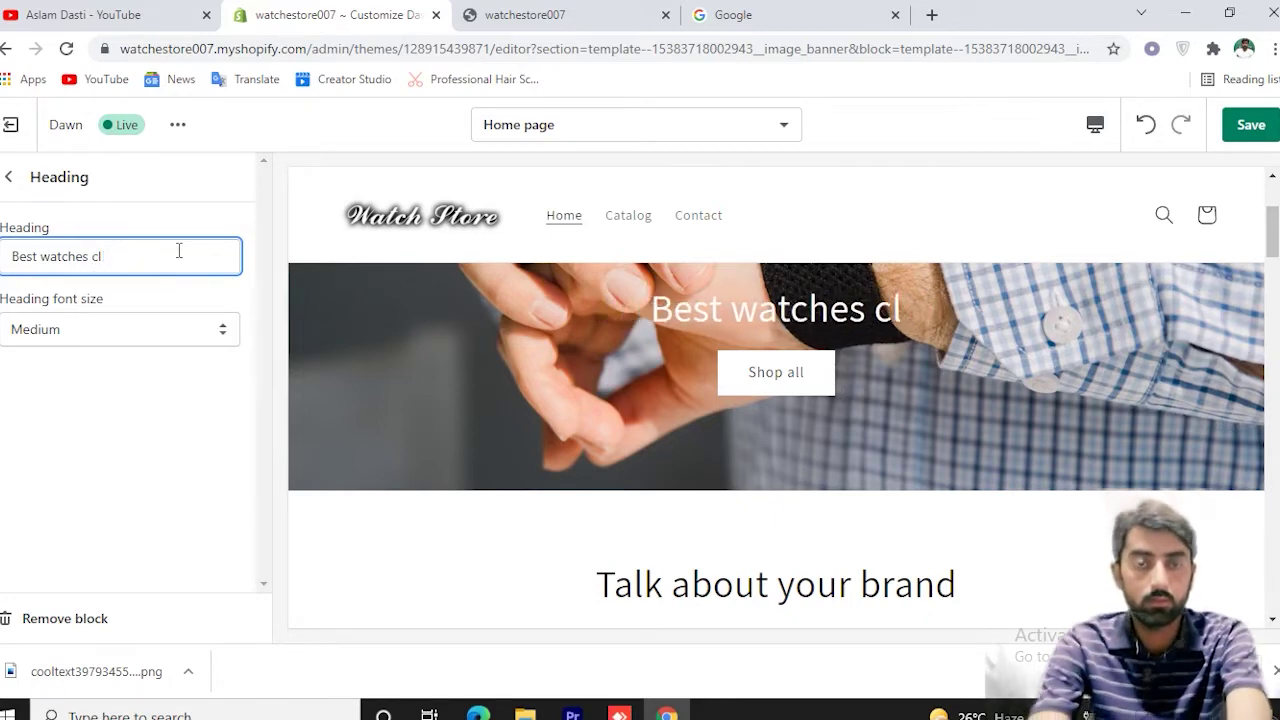
type("ollection")
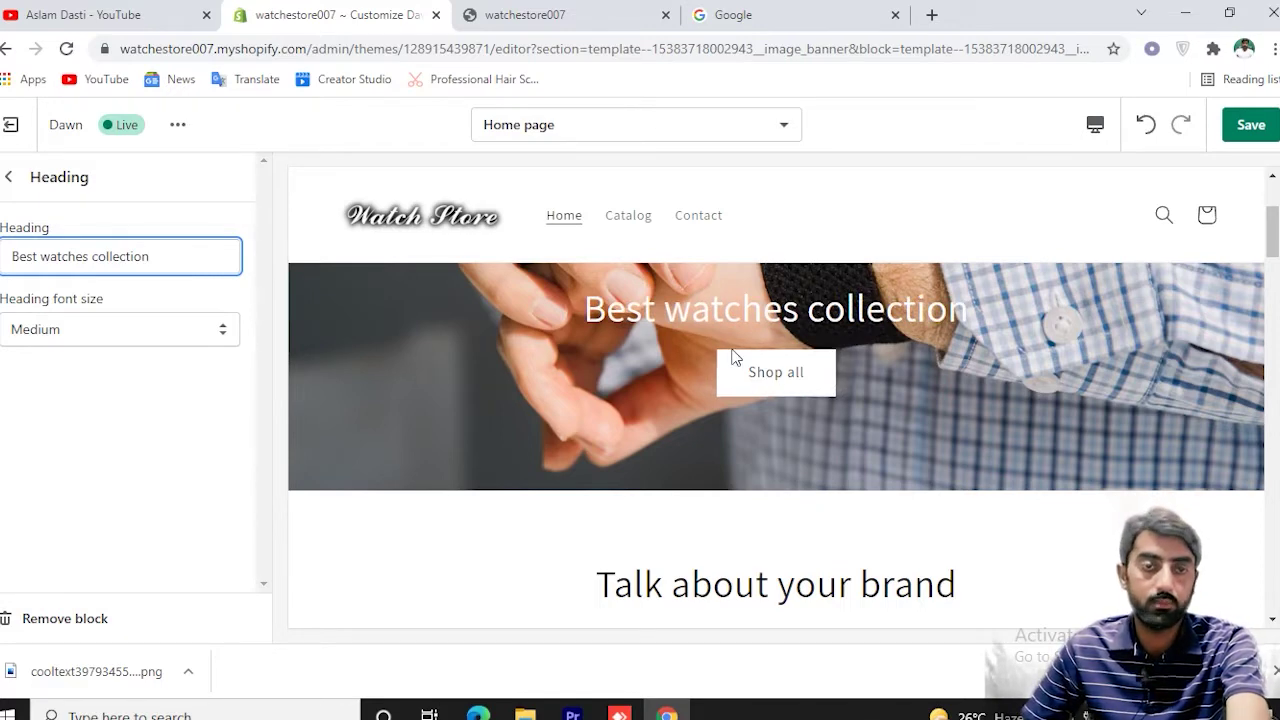
left_click(9, 177)
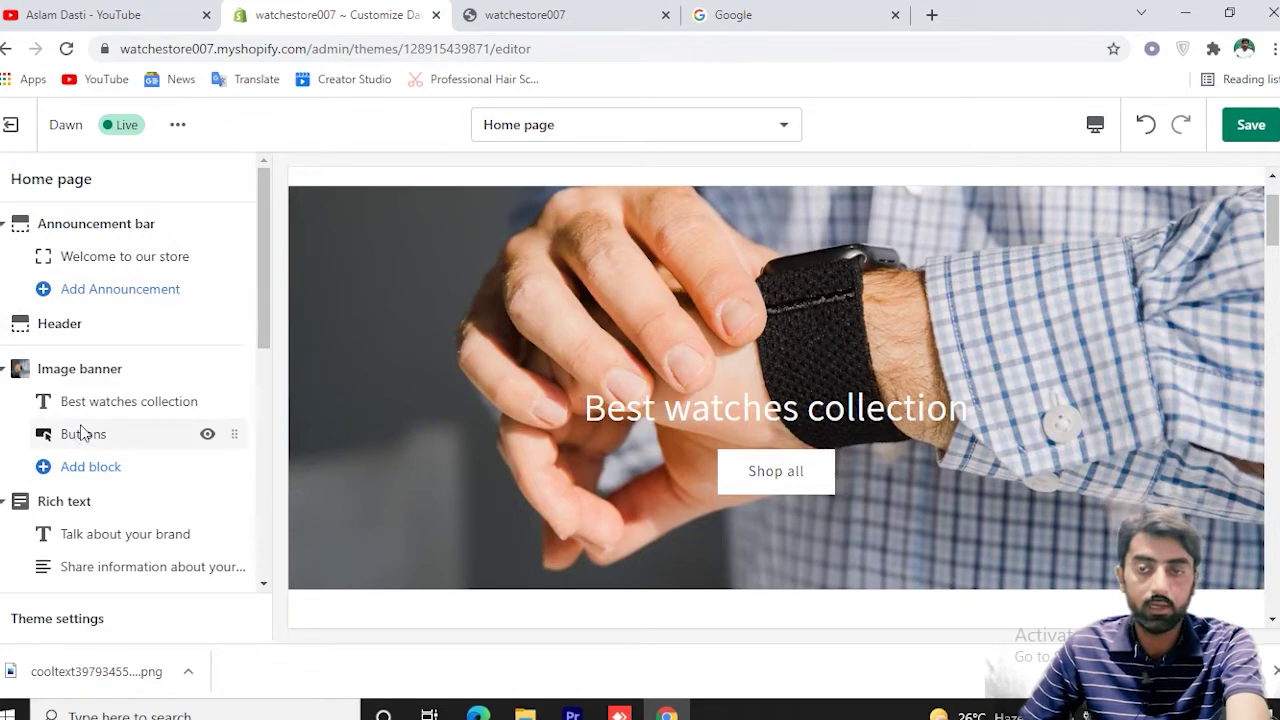
Review the banner's Shop all button settings, then save the home page changes.
left_click(81, 432)
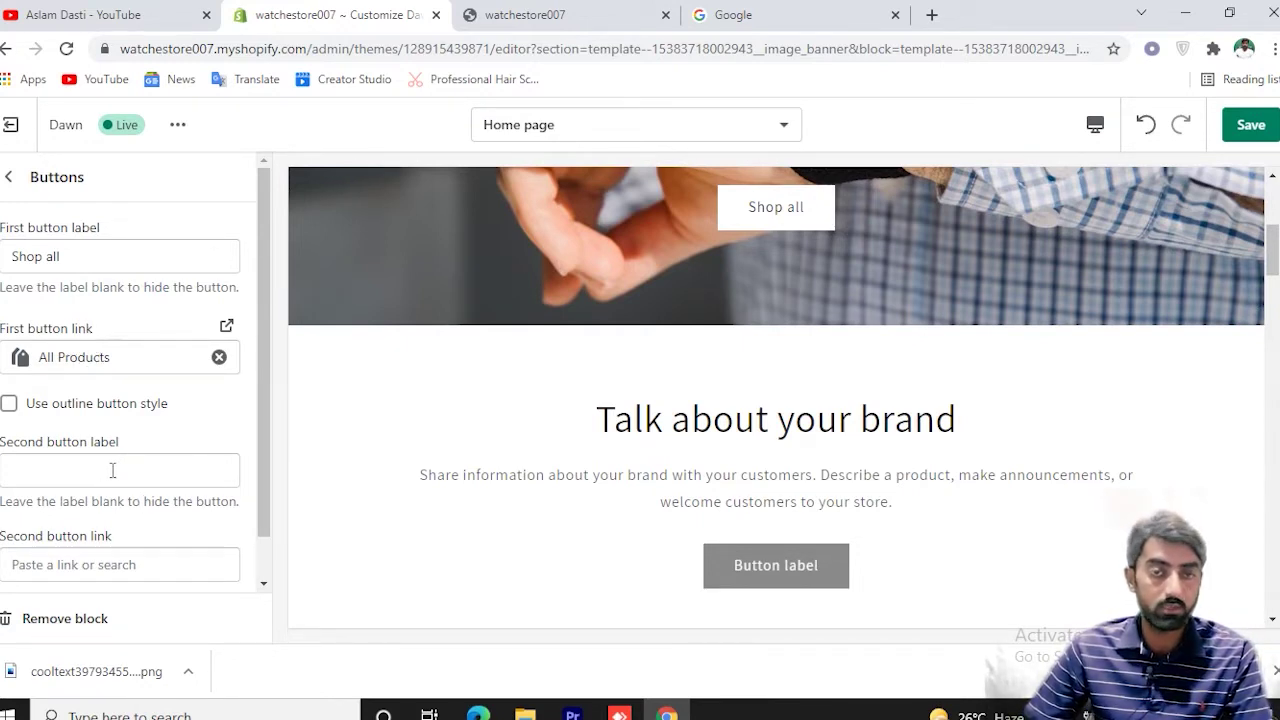
left_click(8, 176)
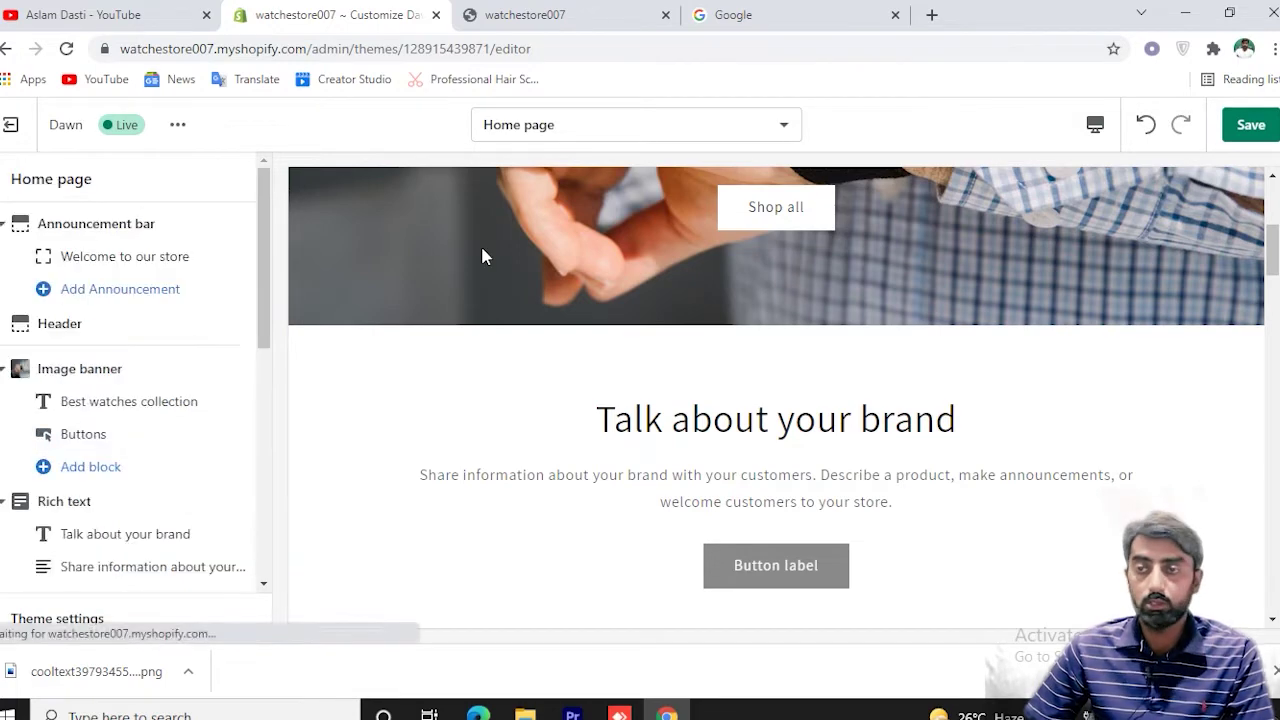
left_click(1250, 125)
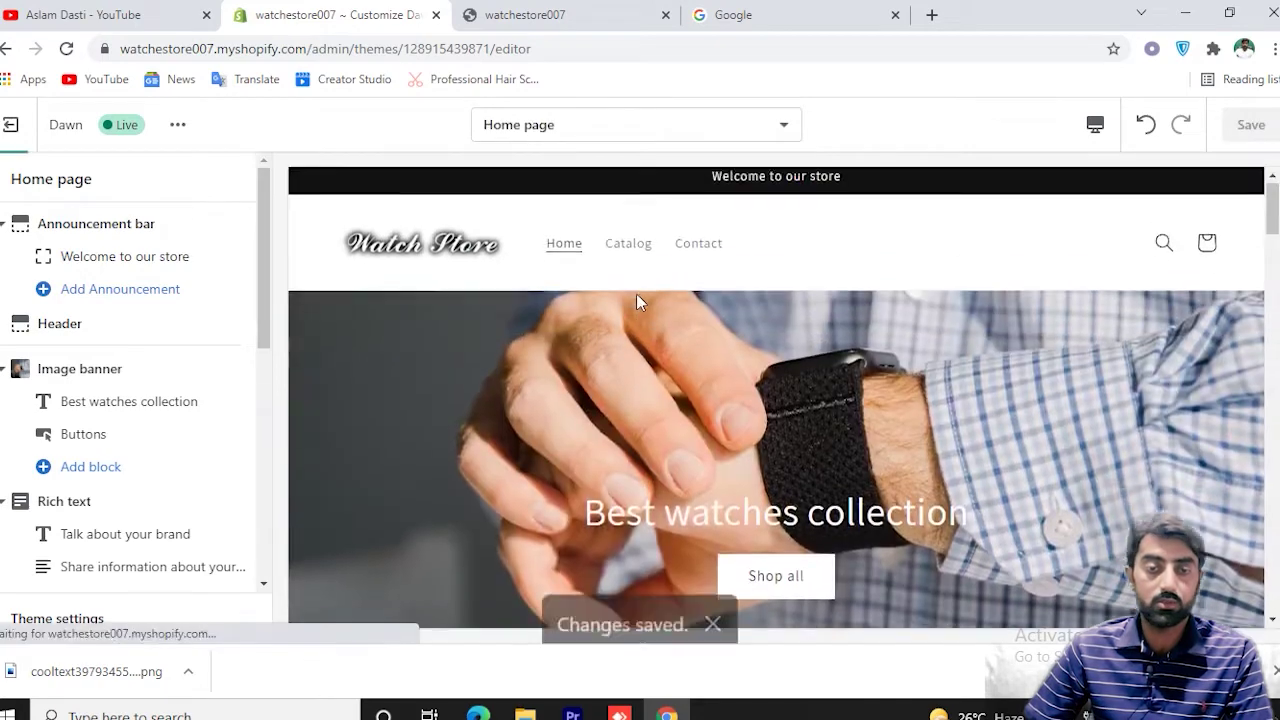
Inspect the rich text section, hiding it and undoing that, and view its button settings.
scroll(200, 360, "down", 2)
scroll(800, 420, "down", 5)
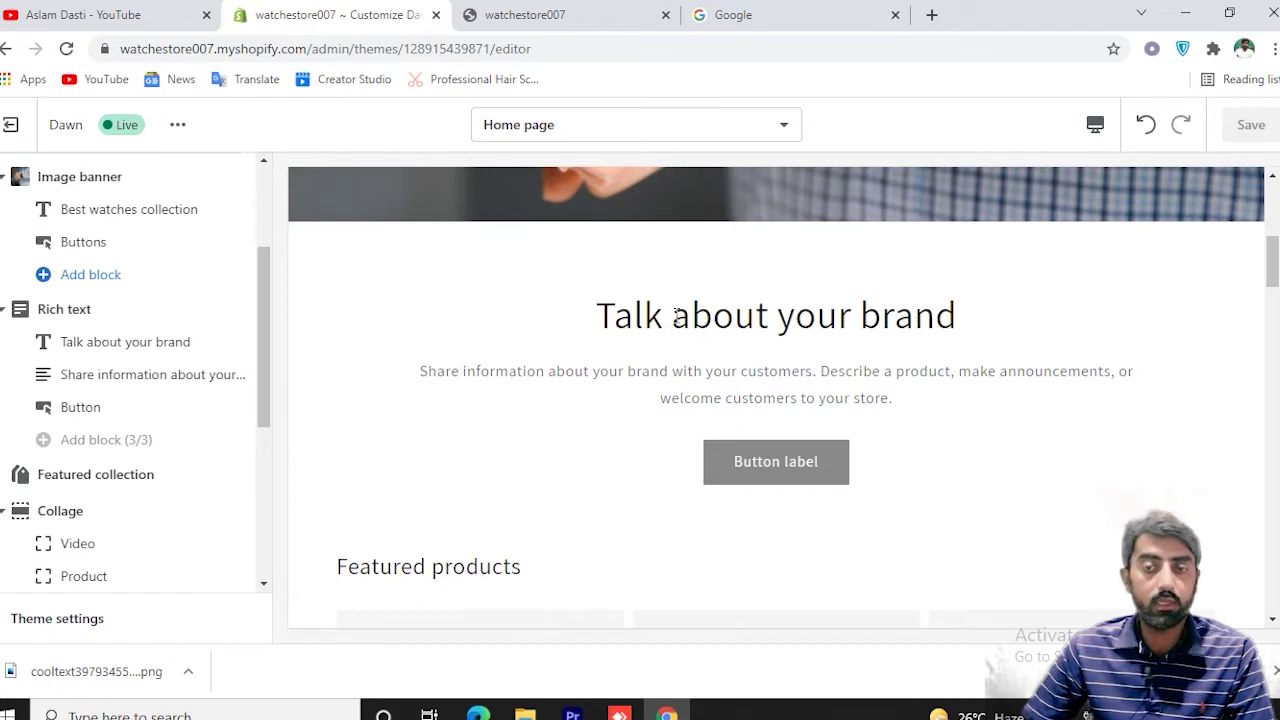
left_click_drag(600, 312, 916, 310)
left_click(843, 361)
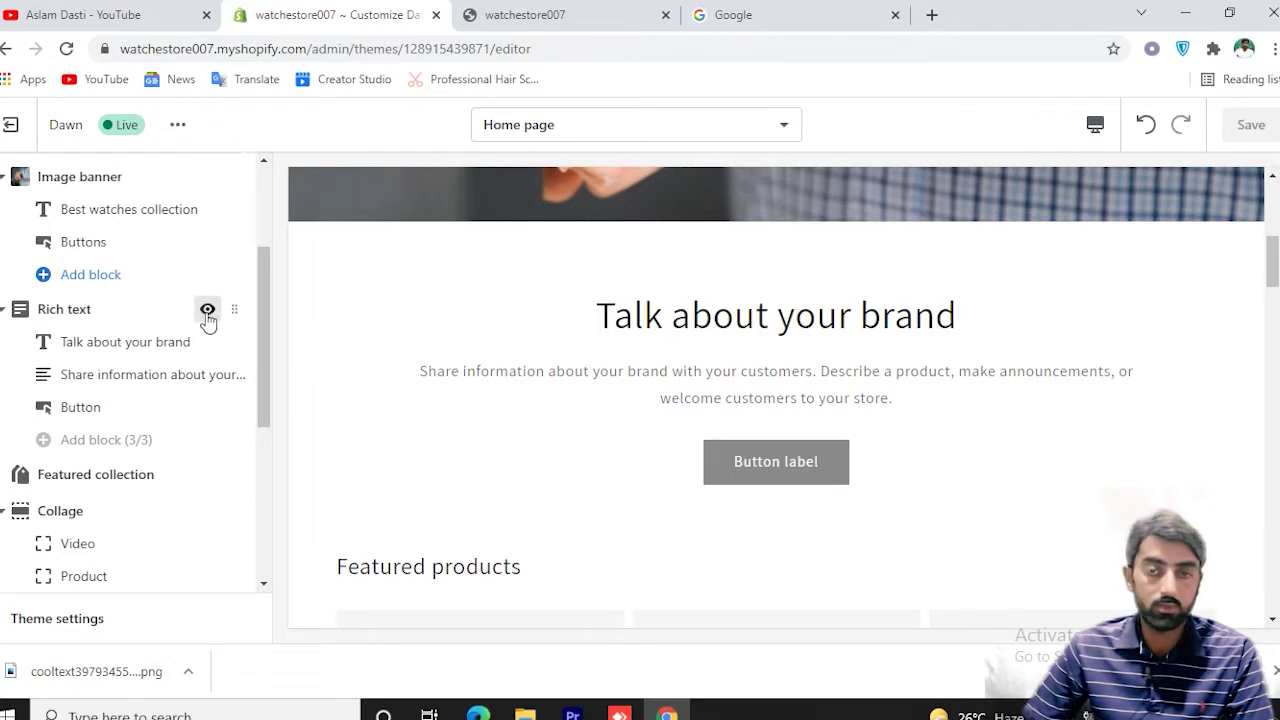
left_click(207, 311)
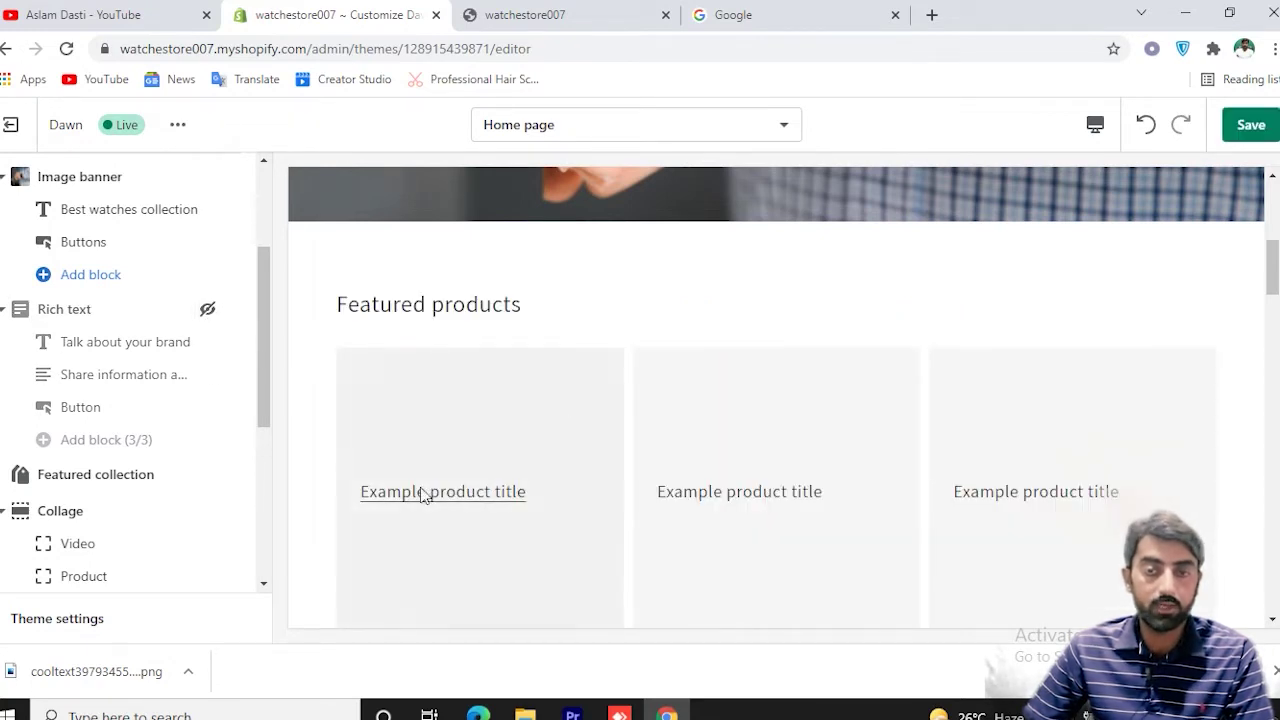
key("ctrl+z")
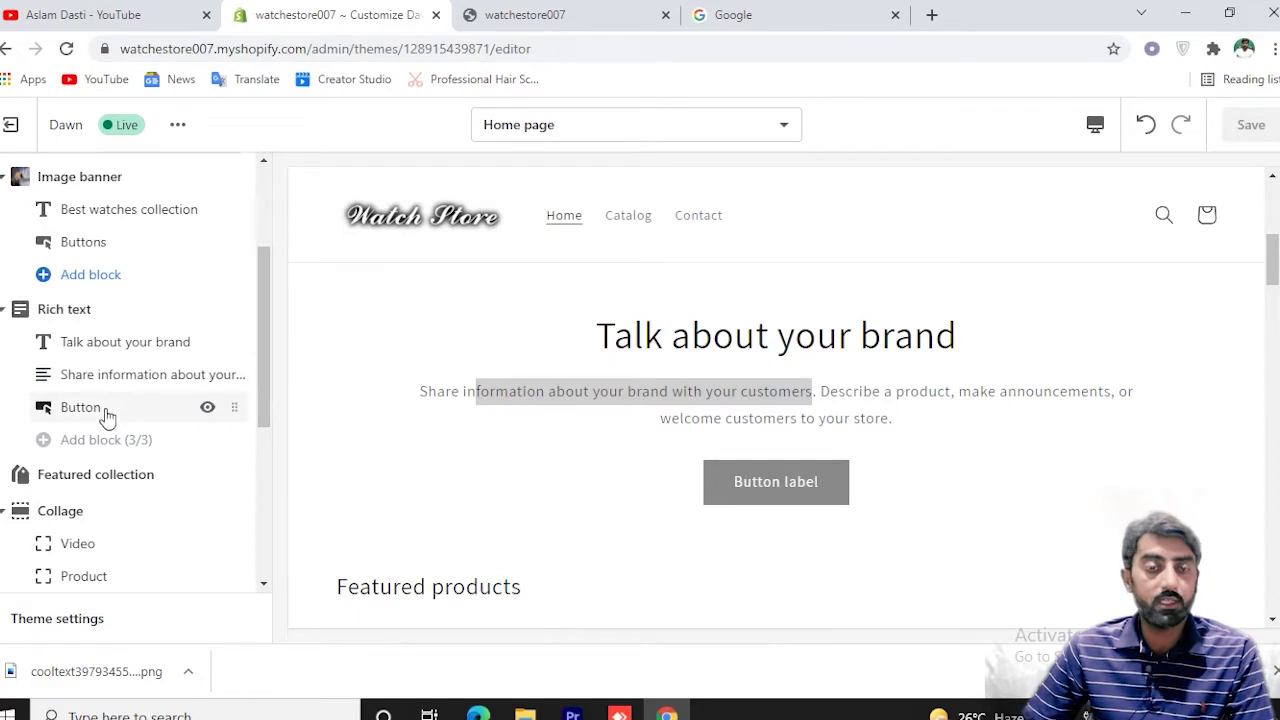
left_click(107, 415)
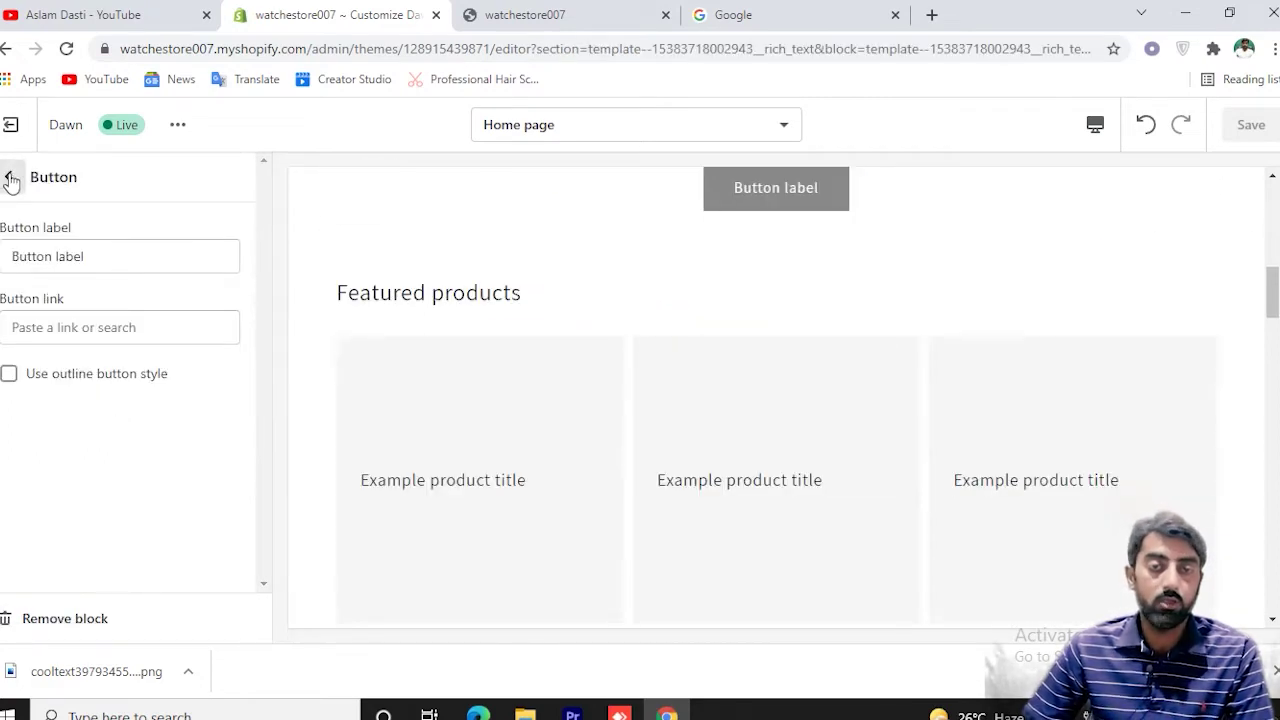
left_click(12, 177)
Open the Footer section settings, then leave the theme editor for the Themes page.
scroll(140, 484, "down", 1)
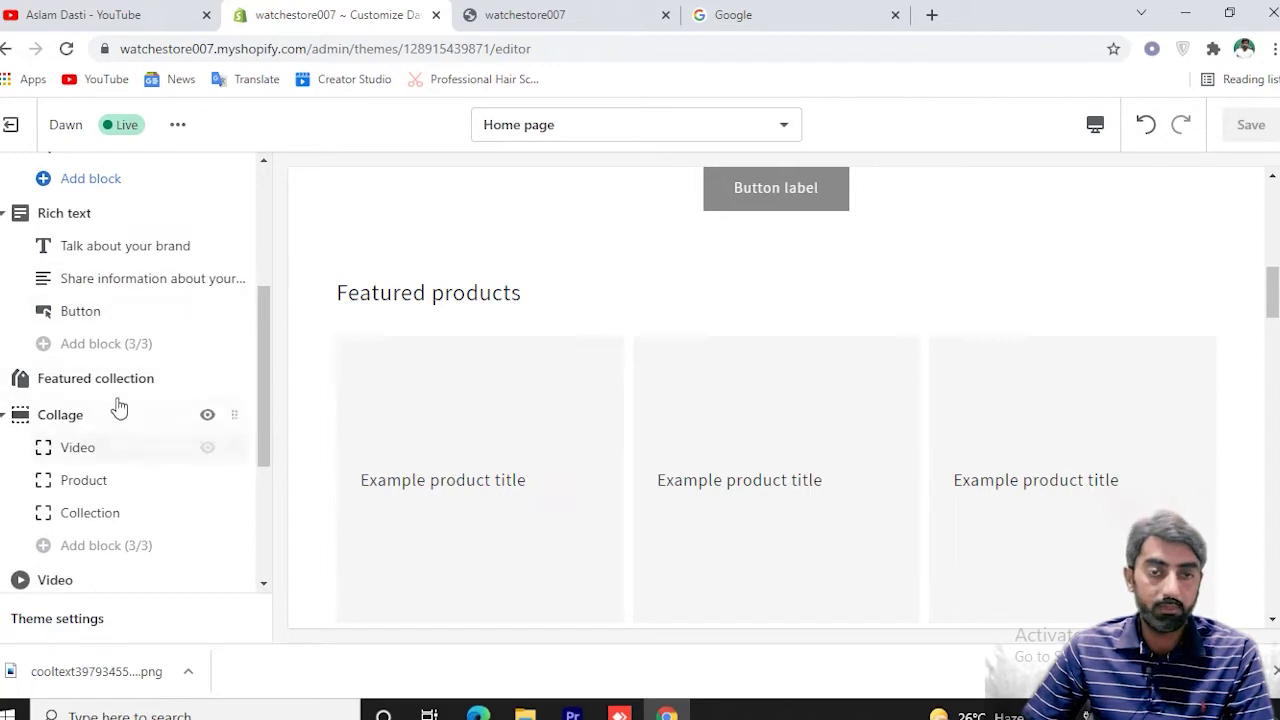
scroll(134, 394, "down", 3)
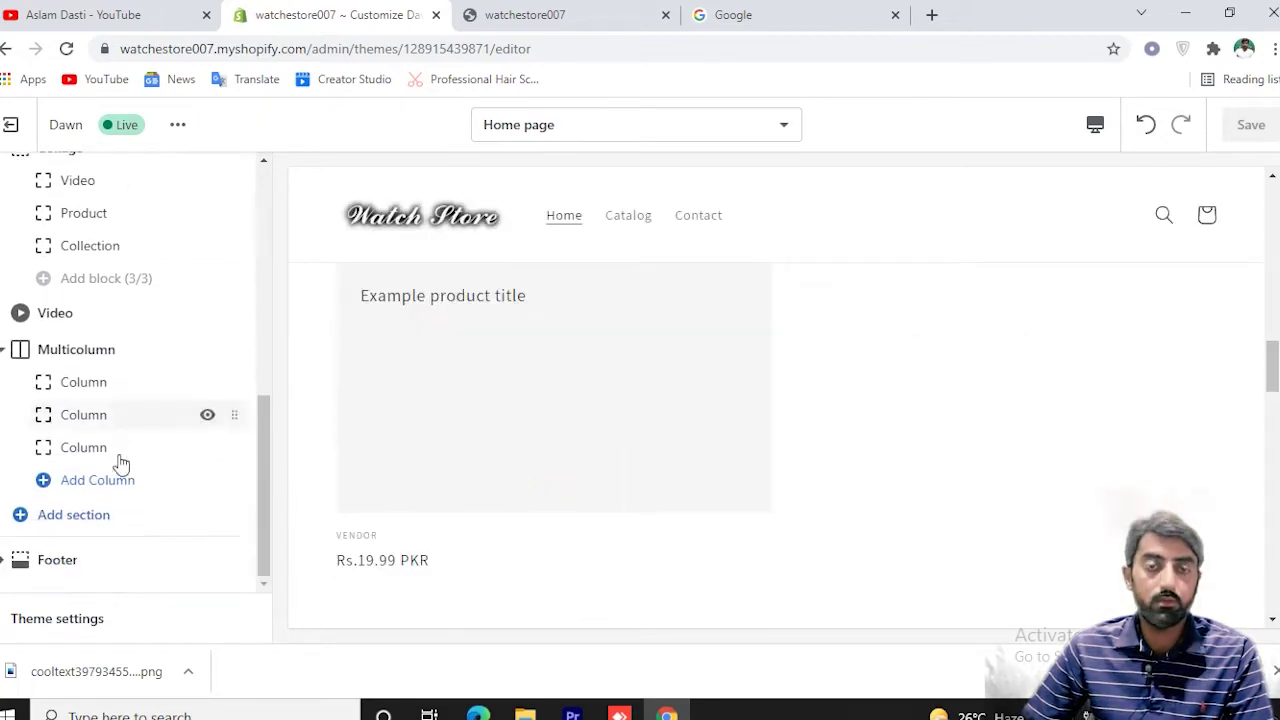
scroll(515, 400, "down", 1)
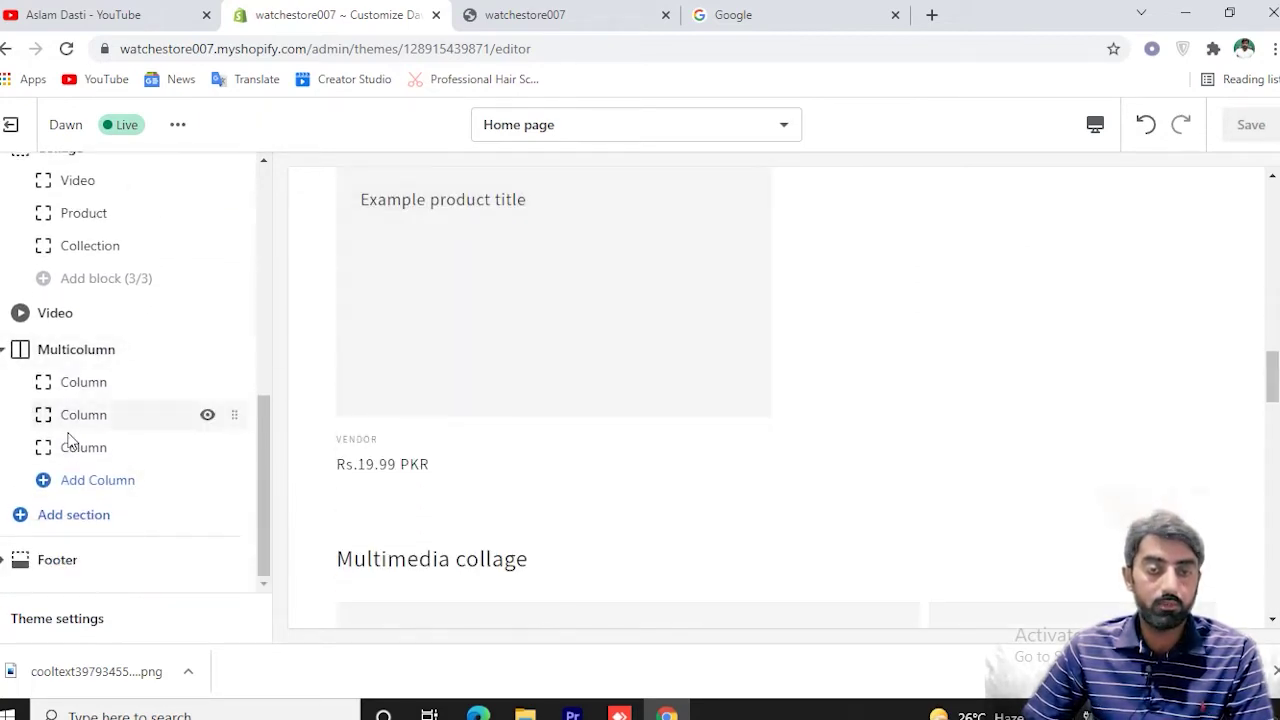
left_click(66, 563)
key("alt+Left")
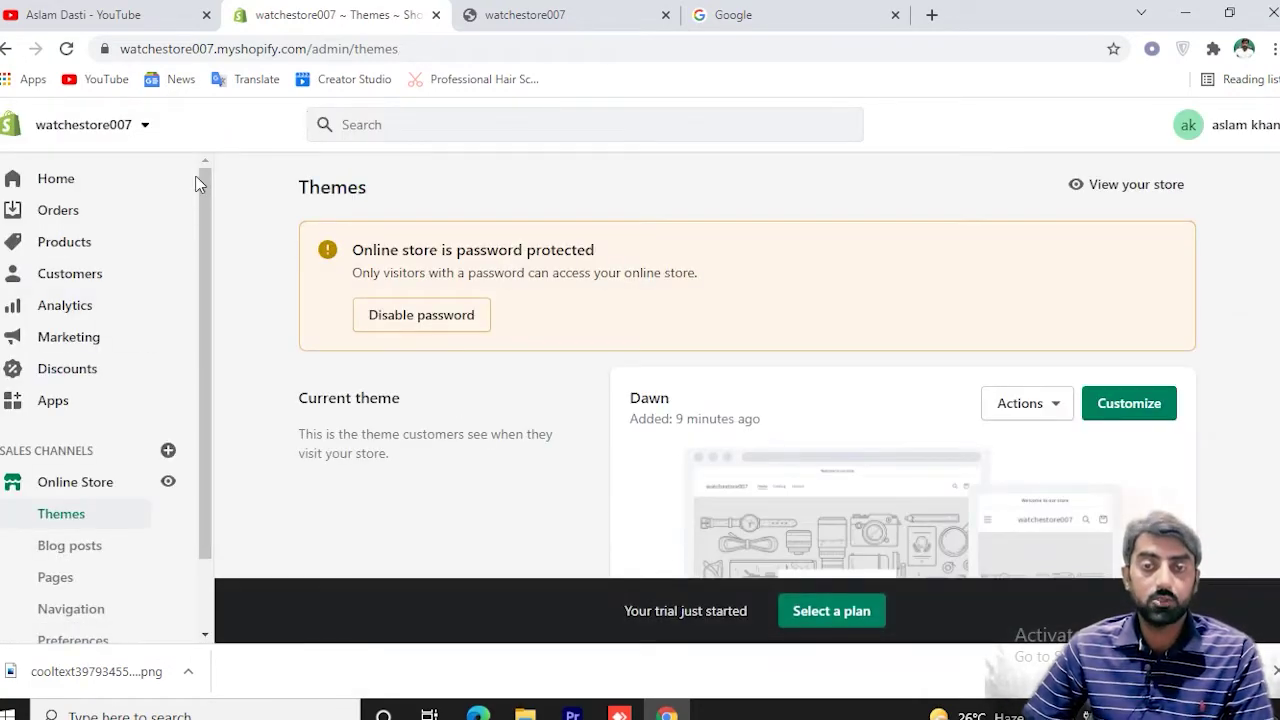
left_click(620, 12)
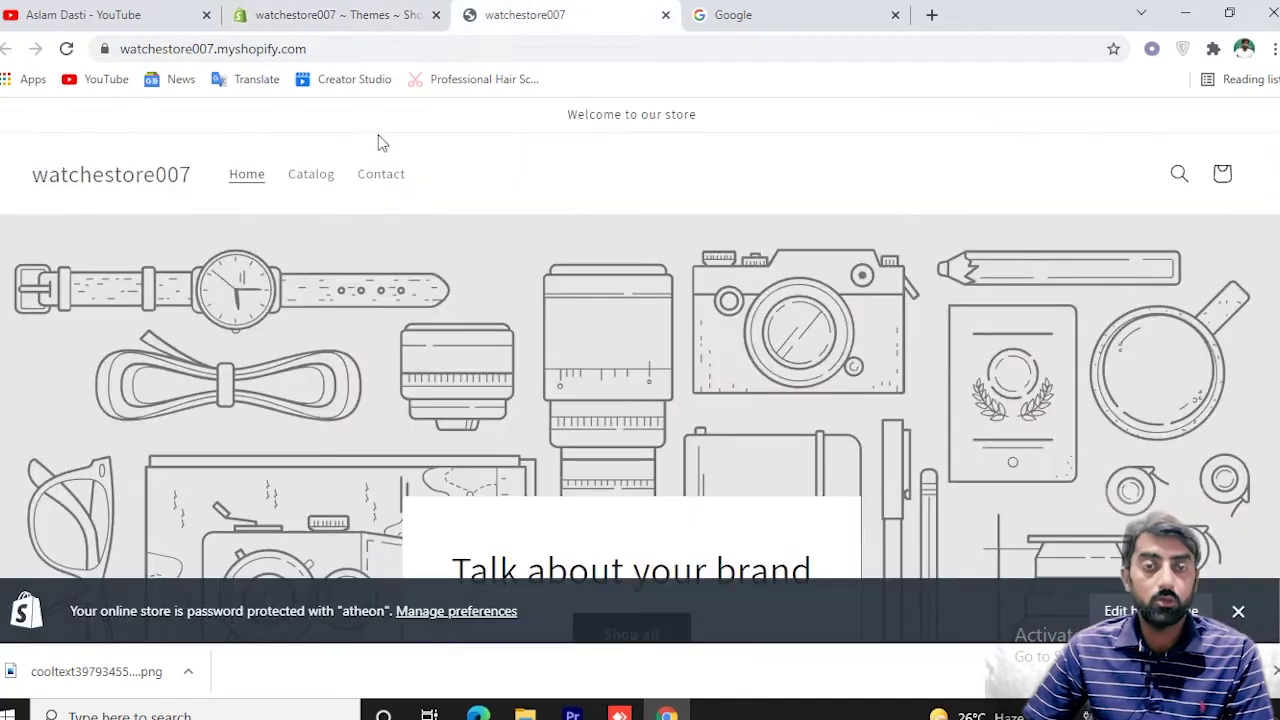
left_click(88, 183)
left_click(1236, 612)
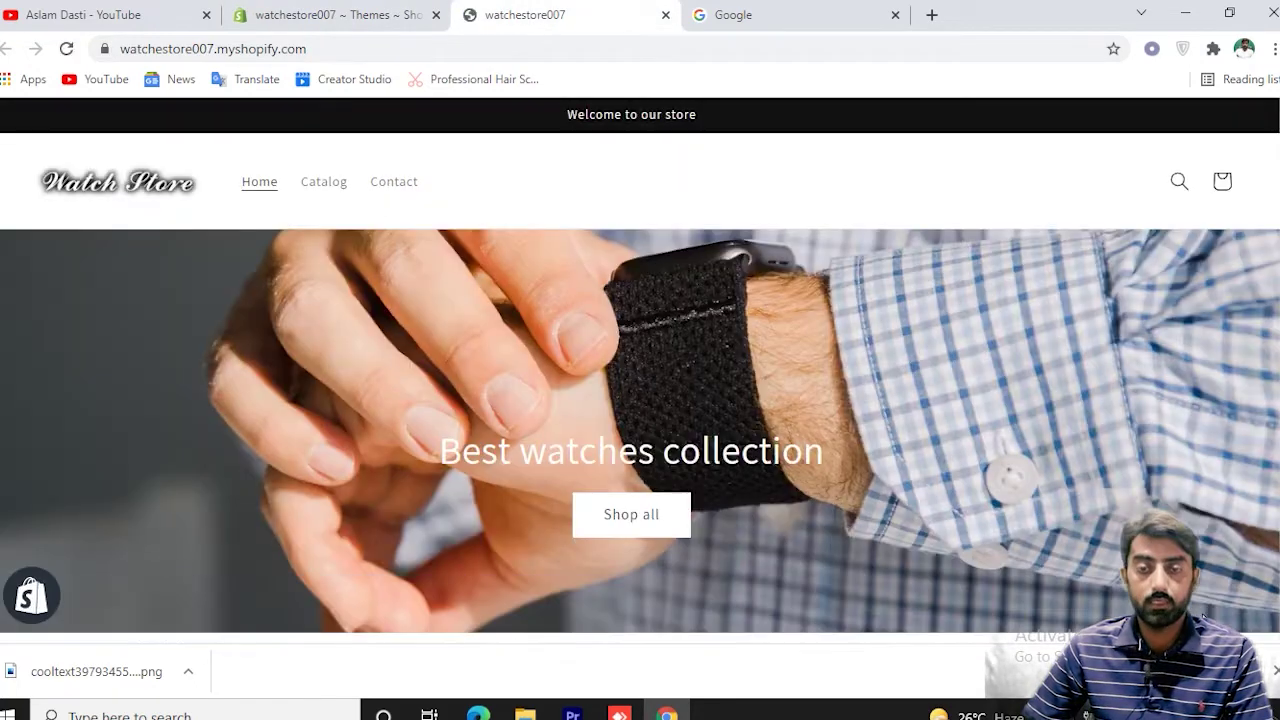
scroll(778, 527, "down", 5)
scroll(710, 468, "down", 4)
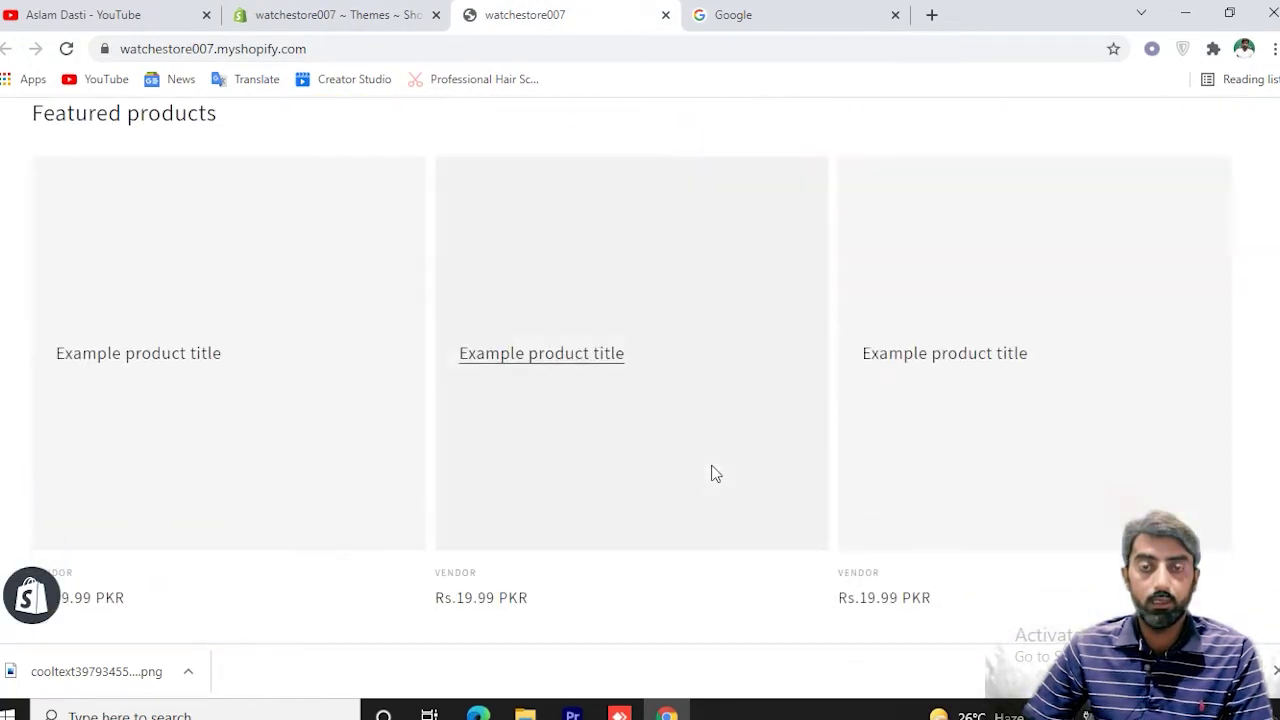
scroll(606, 462, "up", 9)
scroll(603, 468, "down", 6)
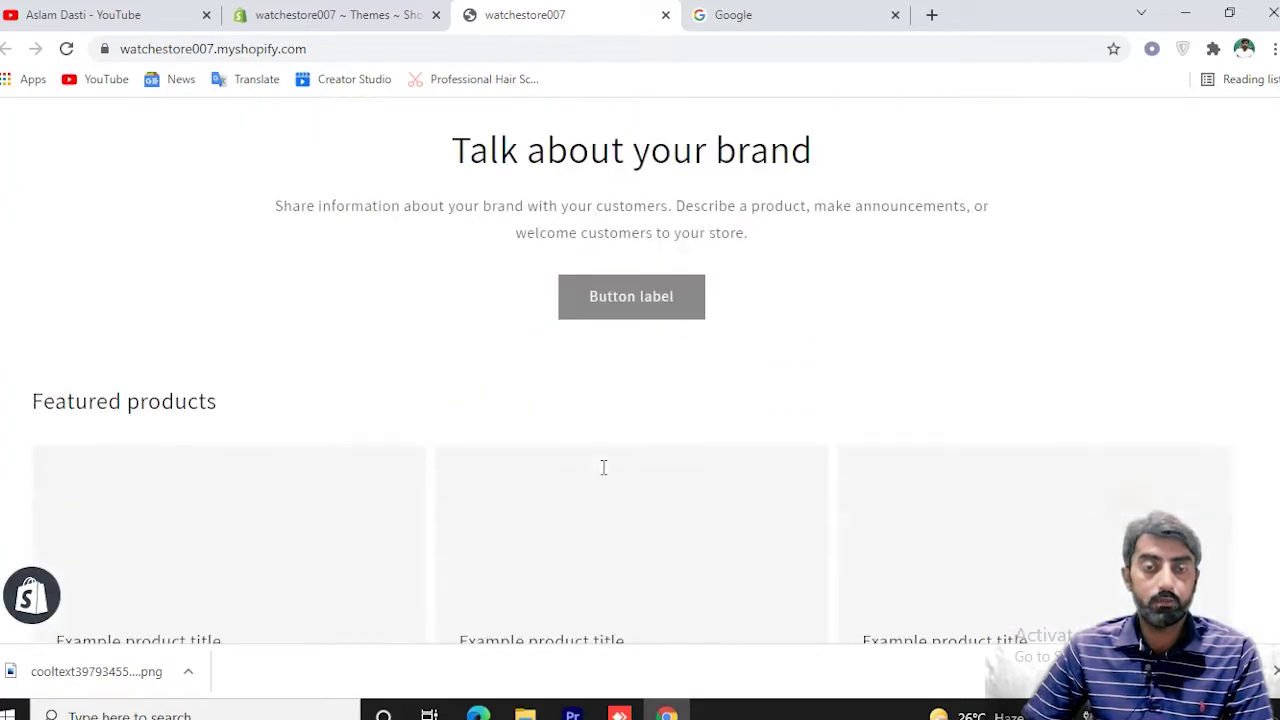
scroll(216, 451, "up", 1)
scroll(217, 453, "down", 2)
scroll(217, 452, "up", 4)
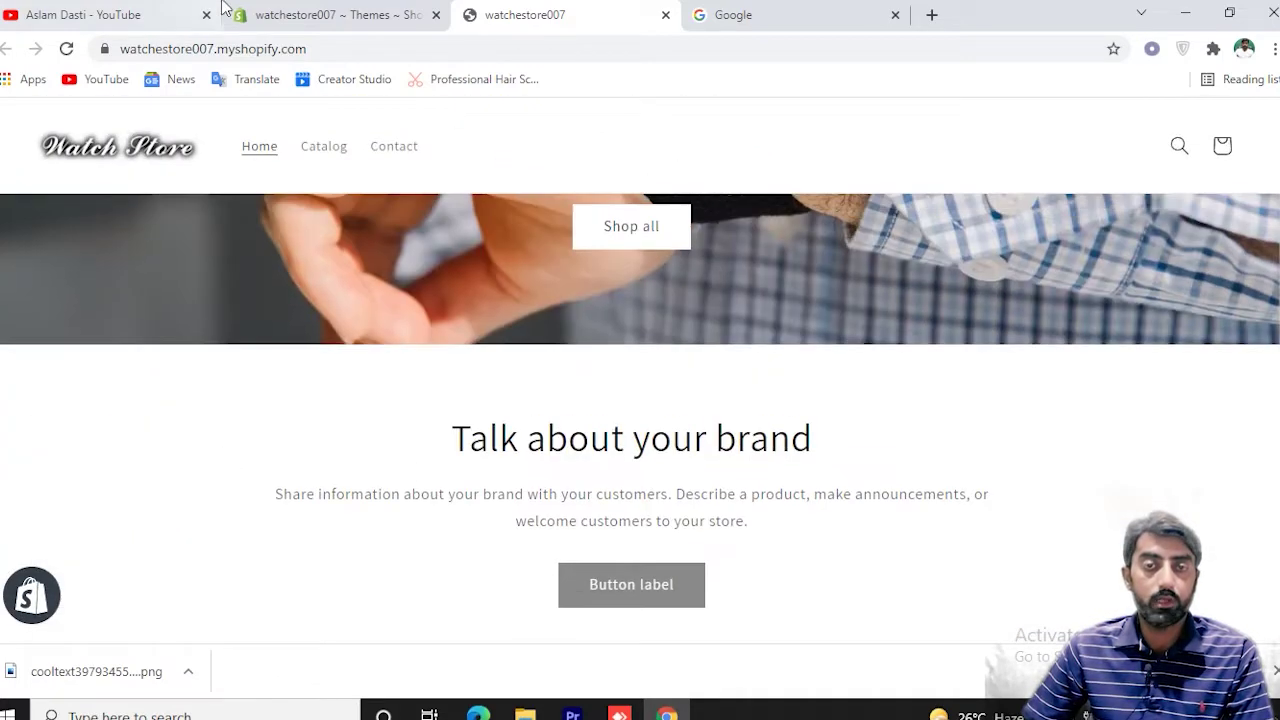
left_click(307, 12)
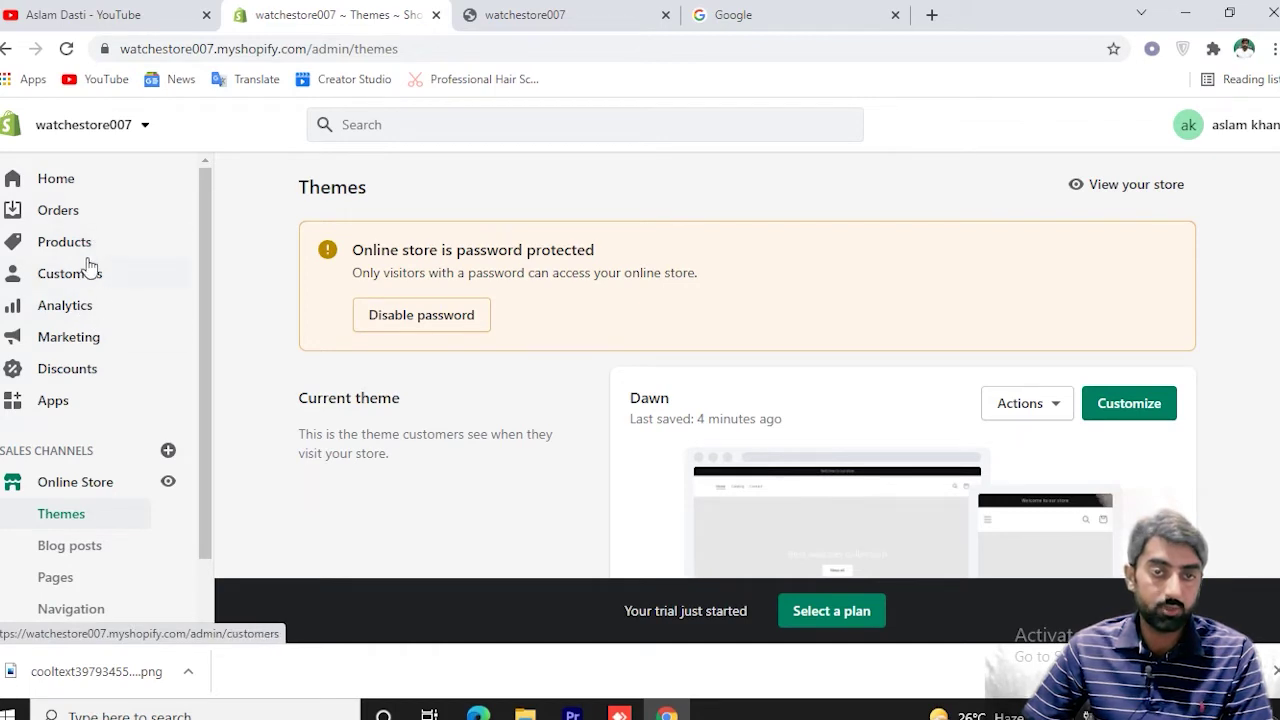
Start a new collection titled 'Watches' with the description 'best watches here'.
left_click(70, 245)
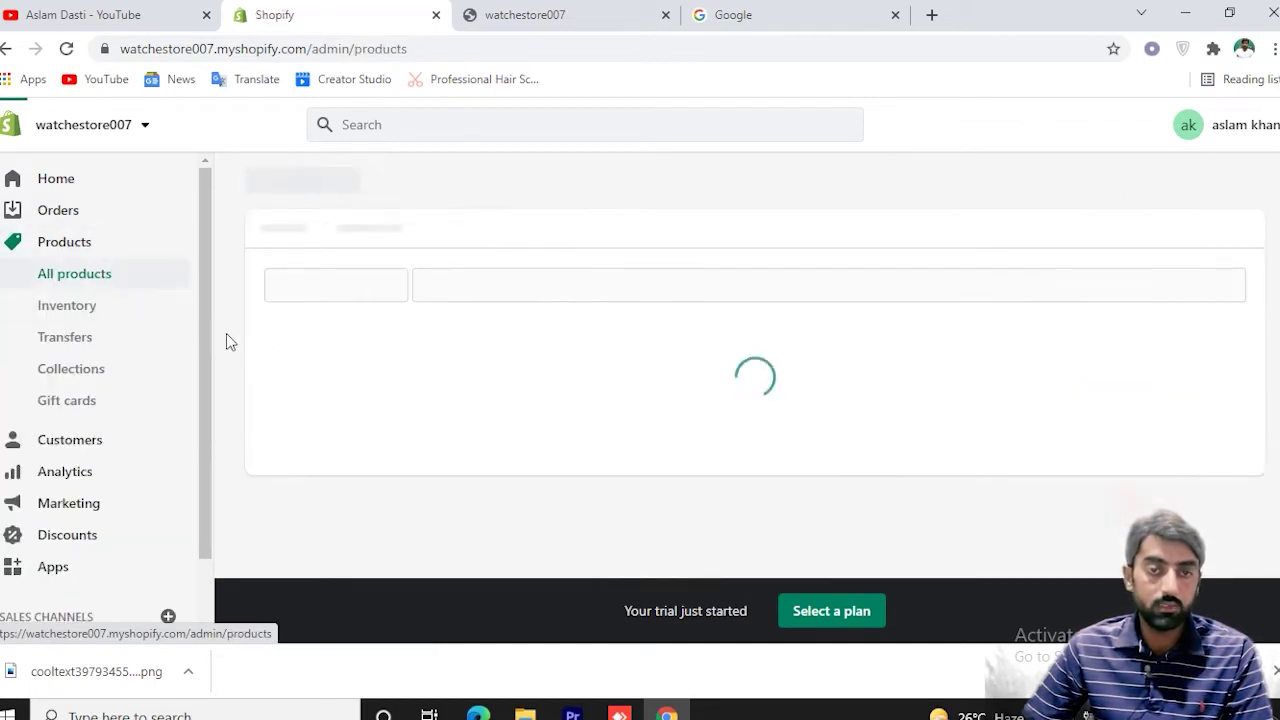
left_click(86, 378)
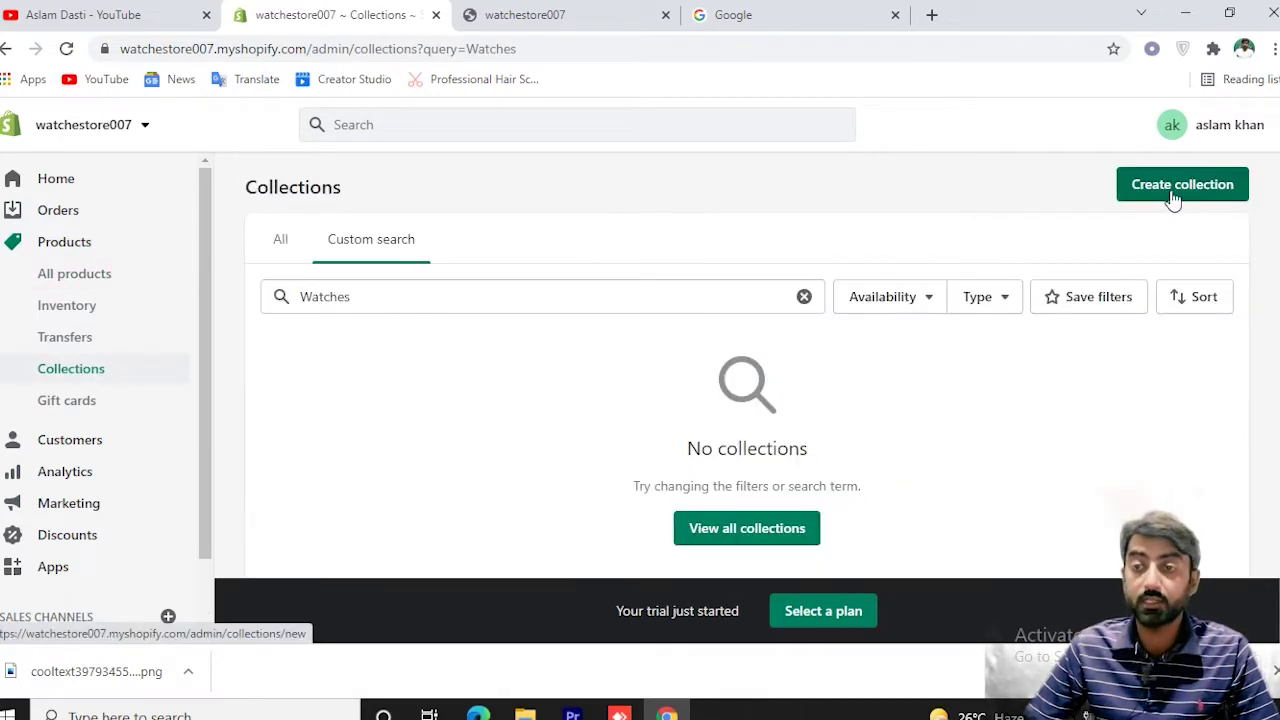
left_click(1180, 190)
left_click(441, 268)
type("Watches")
left_click(354, 380)
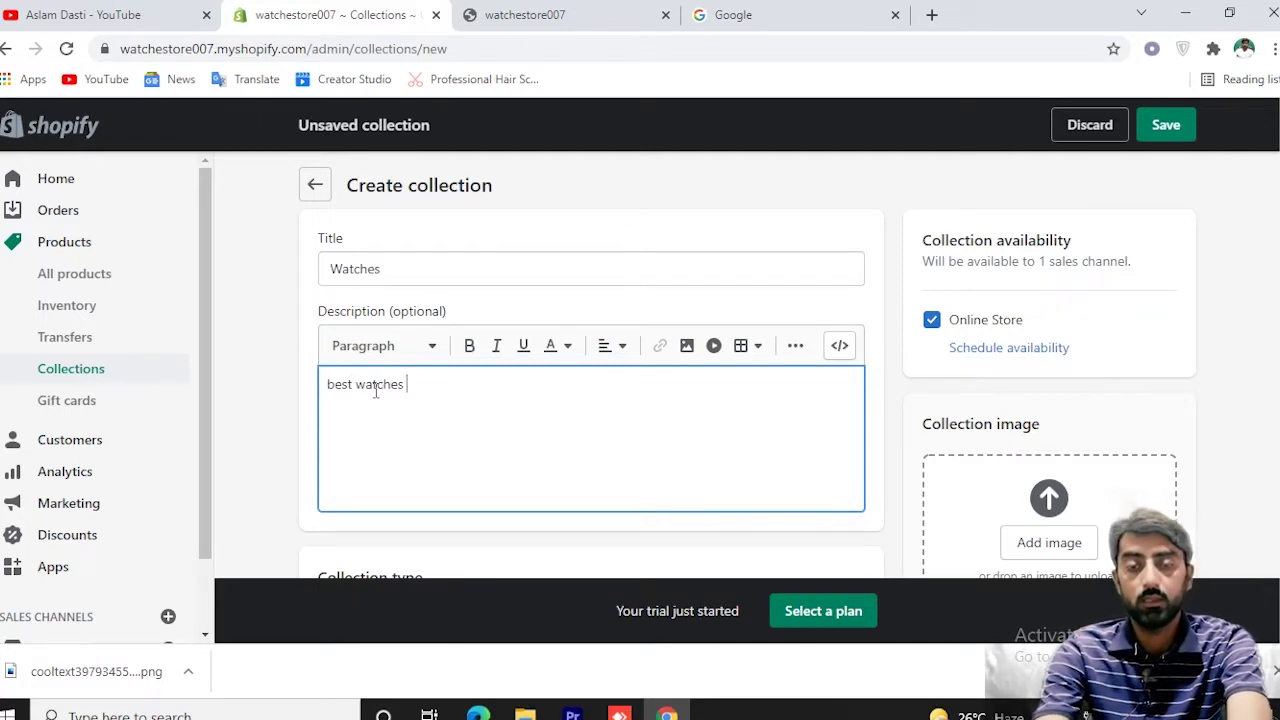
Keep the Watches collection Manual, skip adding an image, and save it.
scroll(530, 455, "down", 3)
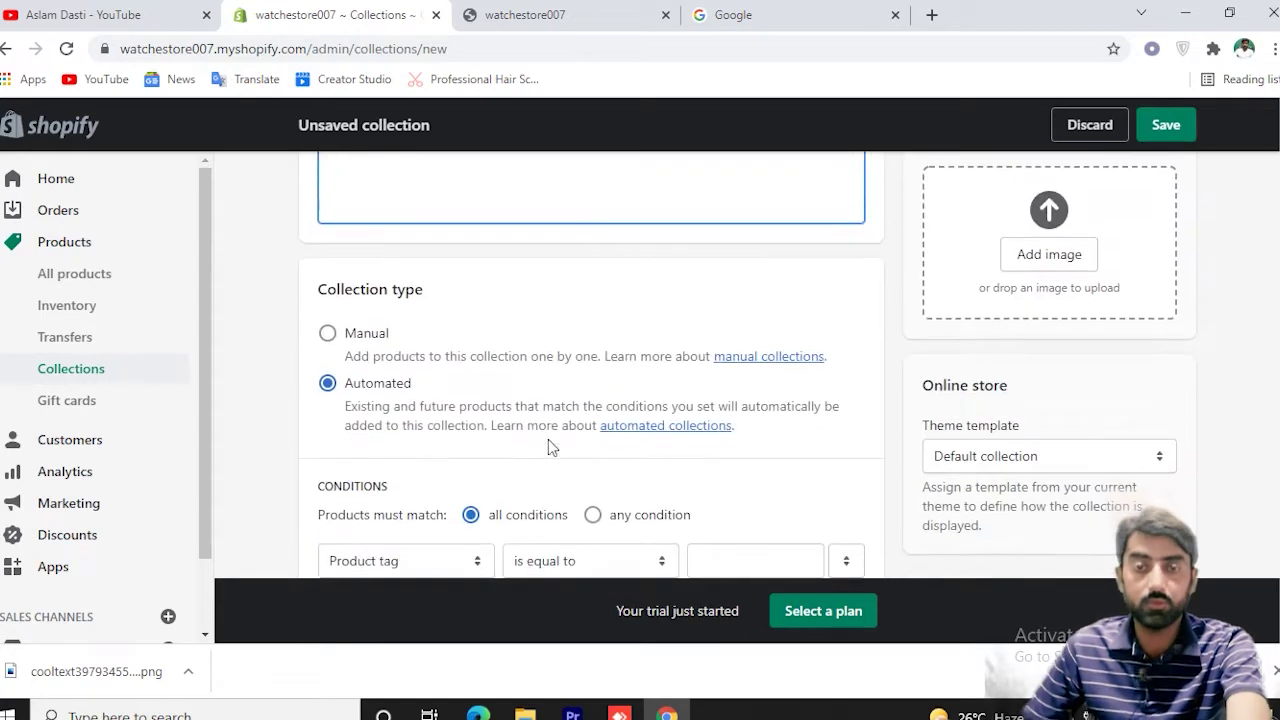
left_click(330, 334)
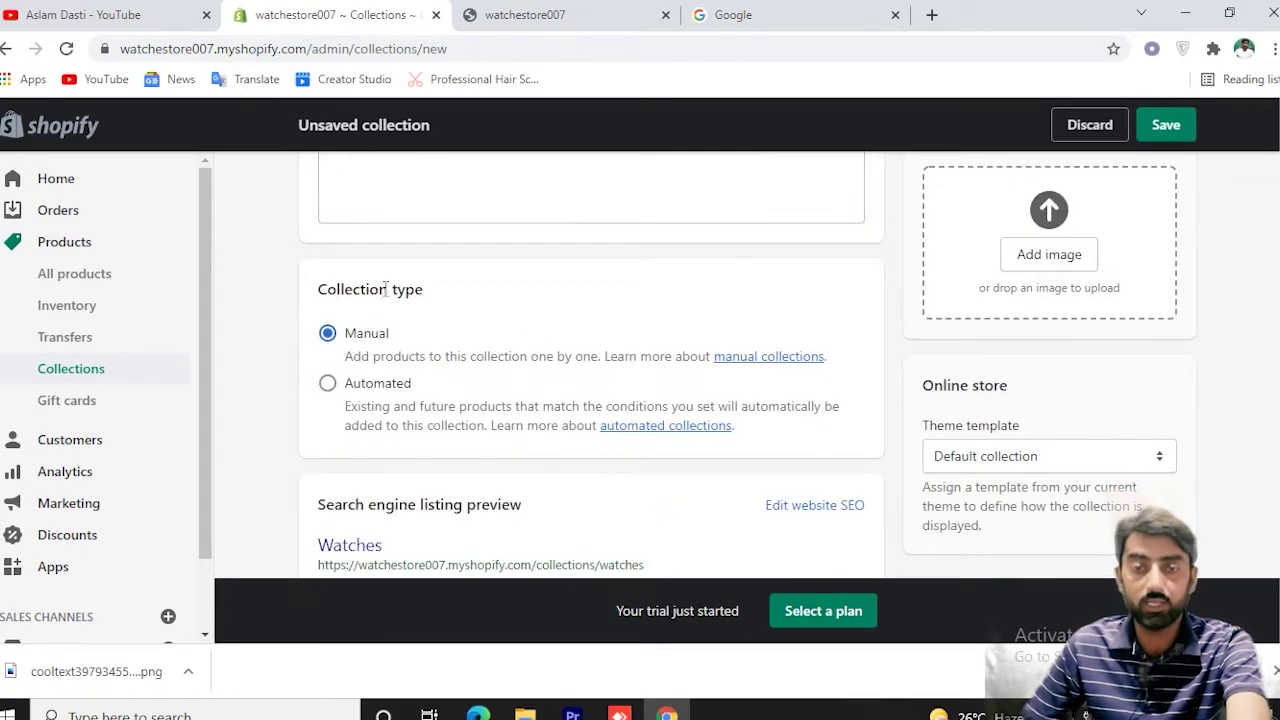
left_click(348, 388)
left_click(363, 336)
scroll(460, 418, "down", 1)
scroll(462, 422, "up", 4)
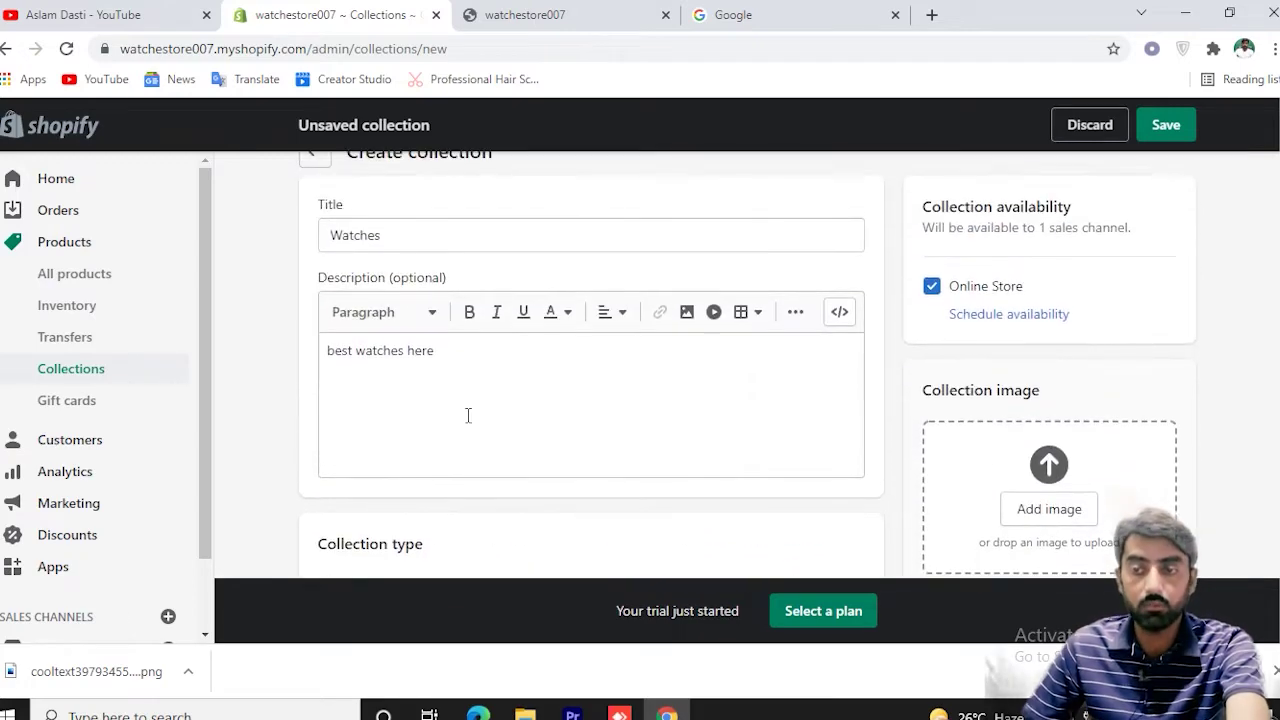
scroll(900, 488, "down", 2)
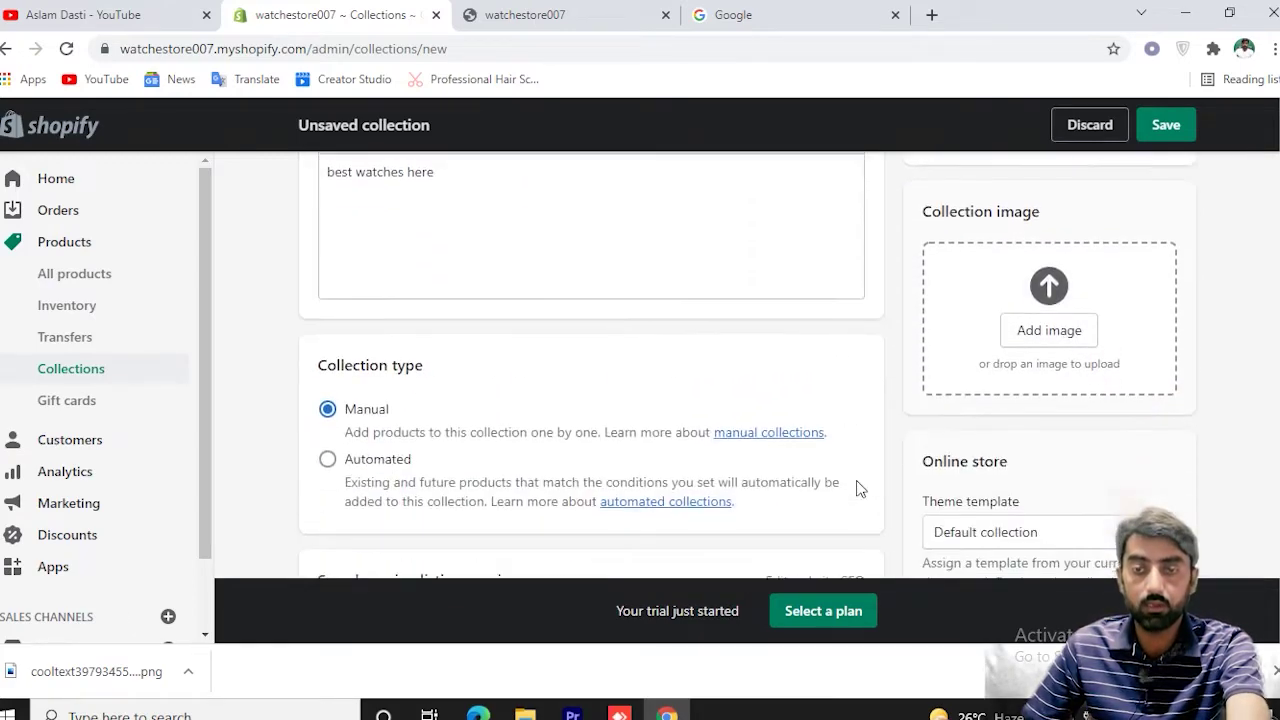
left_click(1049, 318)
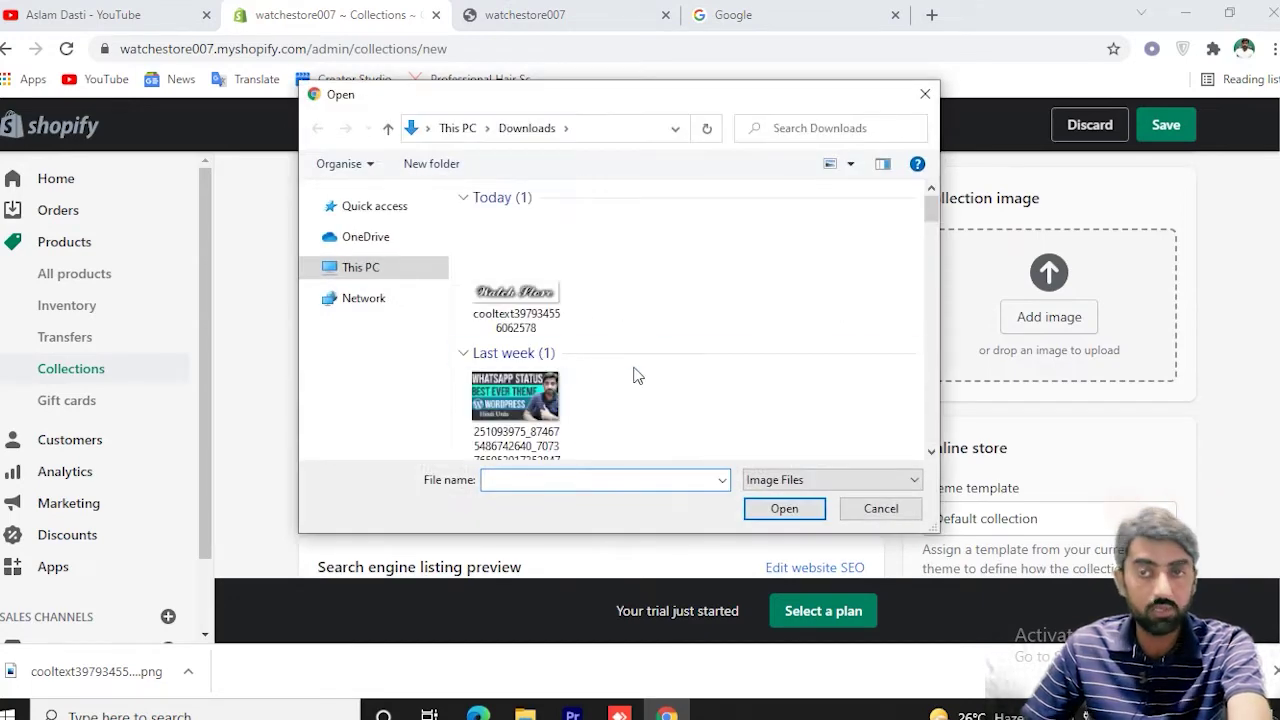
left_click(925, 94)
scroll(1000, 412, "down", 3)
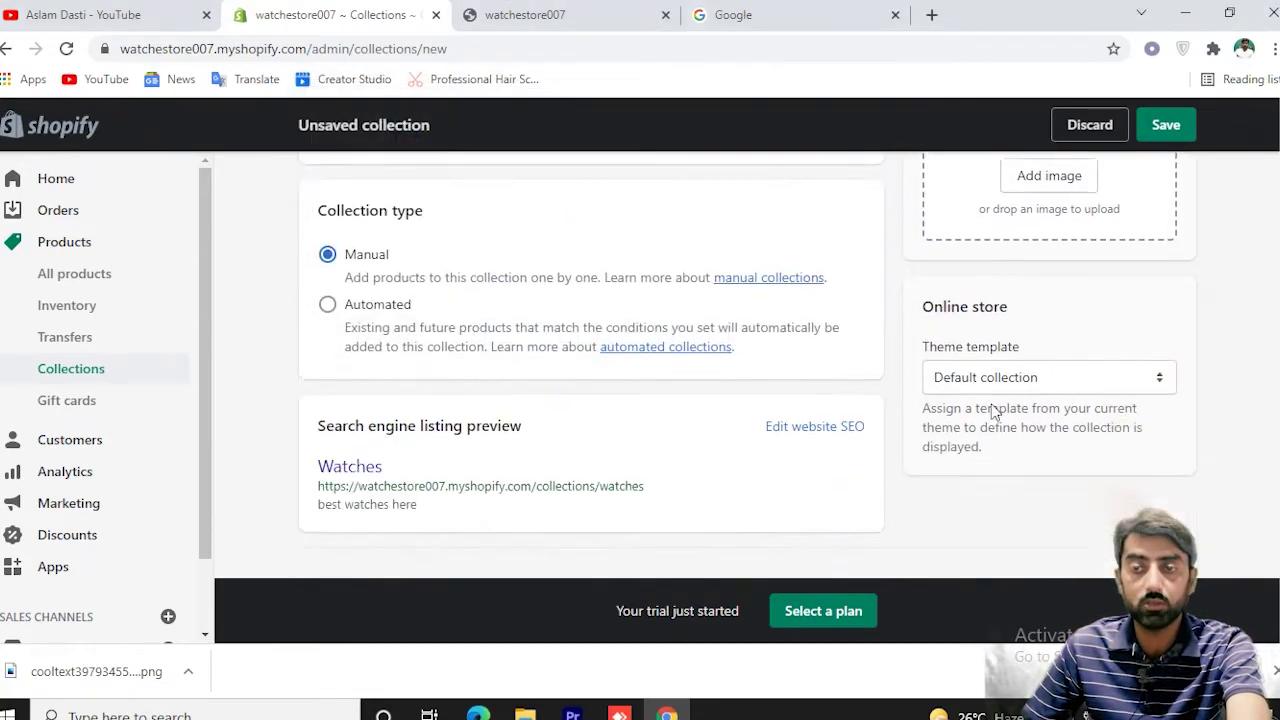
scroll(760, 431, "up", 5)
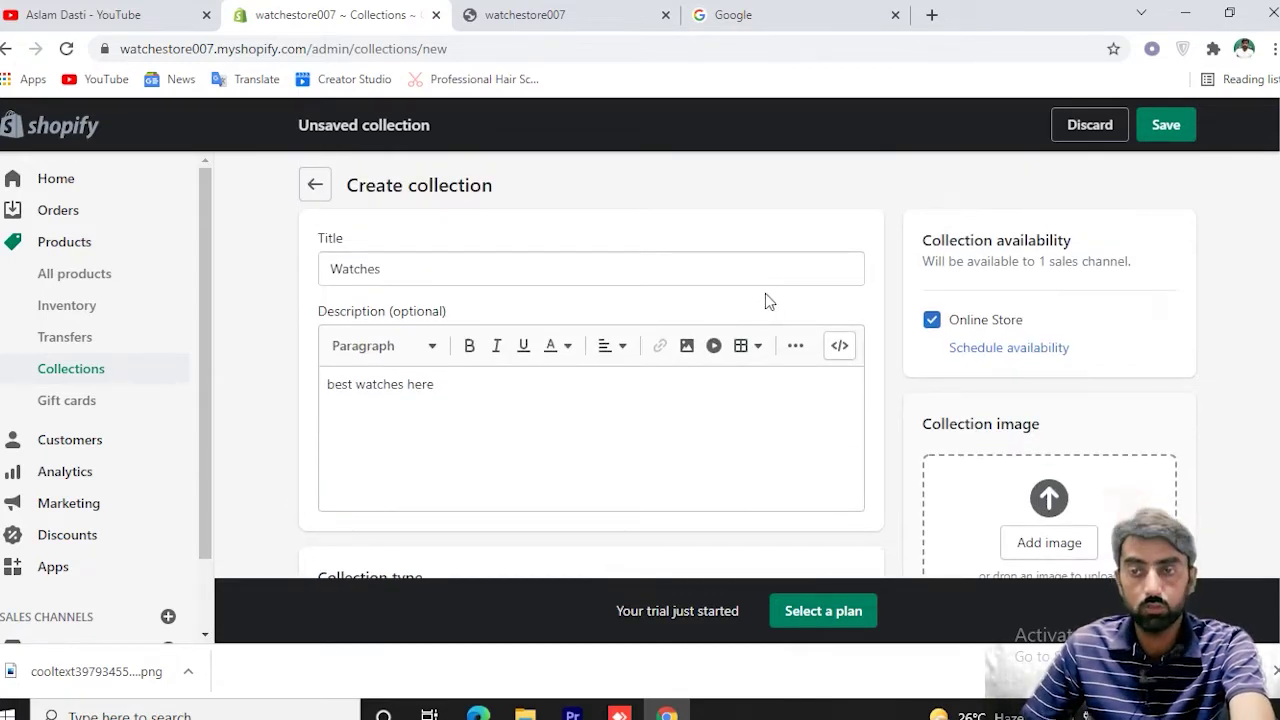
left_click(1168, 128)
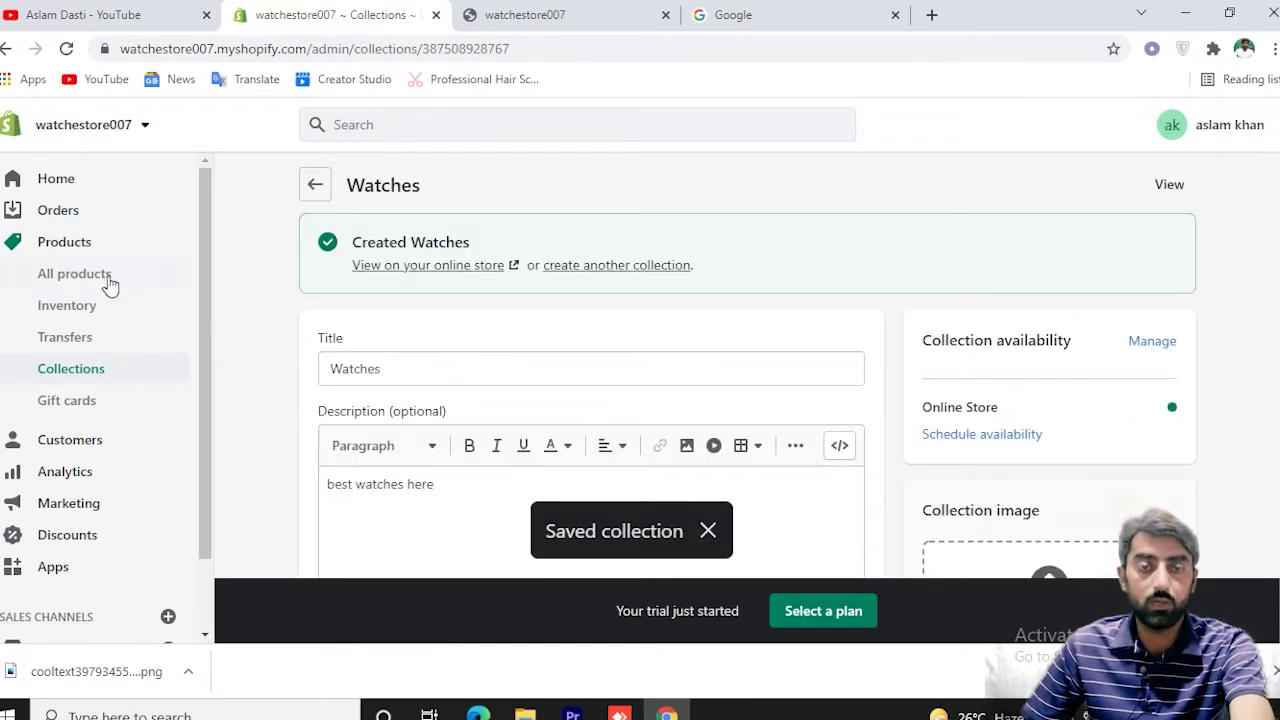
Start a new product titled 'best watches in 2021' with placeholder description 'dfdfdfdf'.
left_click(90, 283)
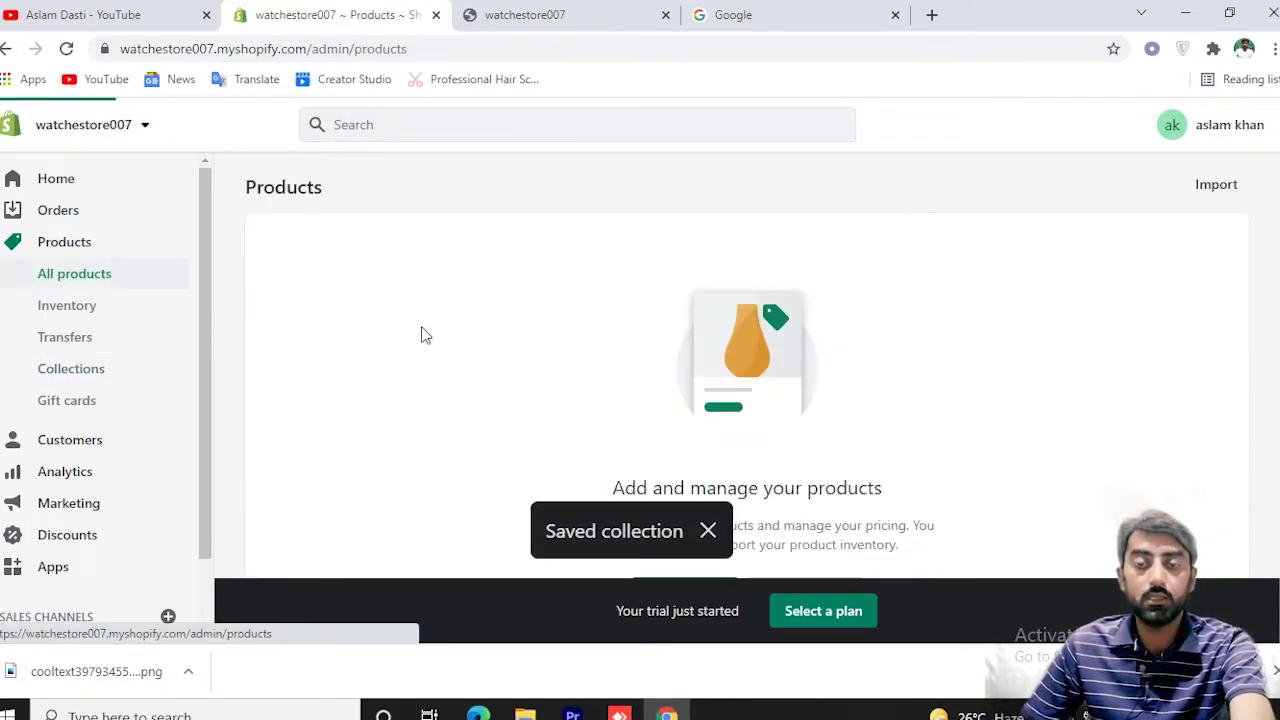
left_click(707, 531)
scroll(700, 440, "down", 2)
left_click(684, 386)
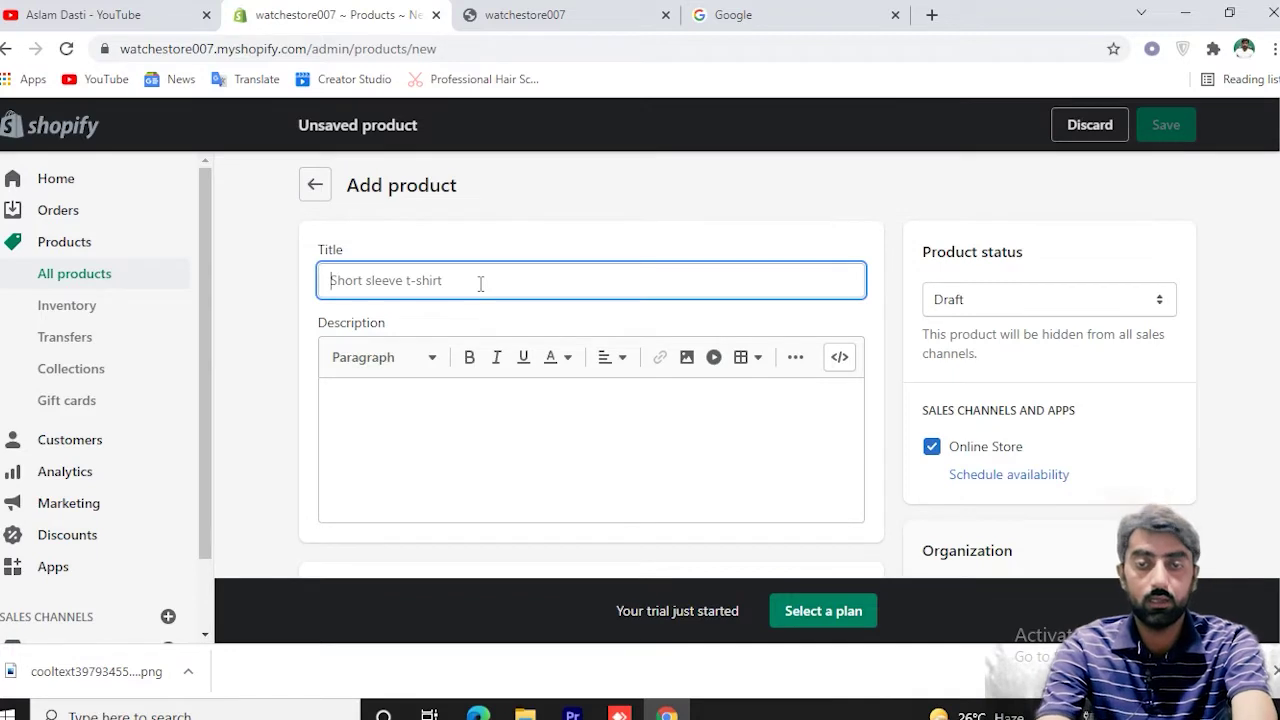
type("best watches in 2021")
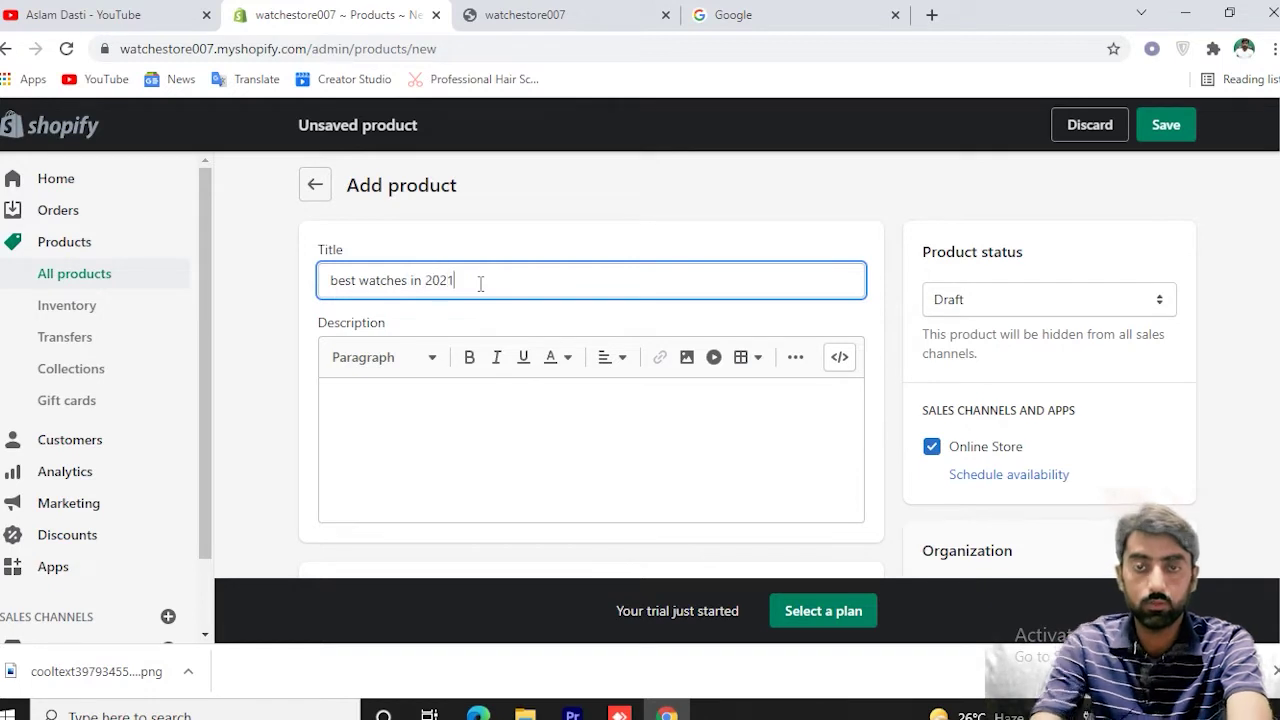
left_click(423, 394)
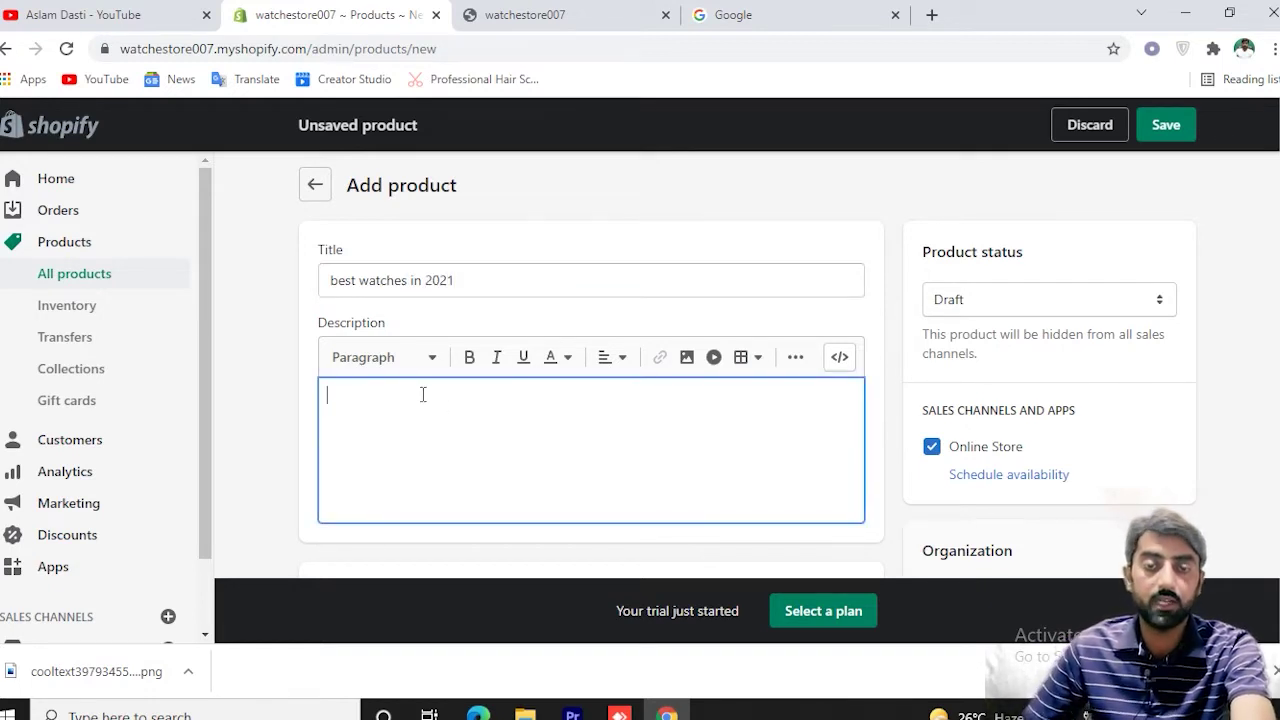
type("dfdfdfdf")
Set the product status to Active and the vendor to 'watches store'.
scroll(1051, 249, "down", 2)
scroll(1025, 232, "up", 1)
left_click(1007, 208)
left_click(950, 229)
scroll(965, 370, "down", 1)
left_click(1005, 430)
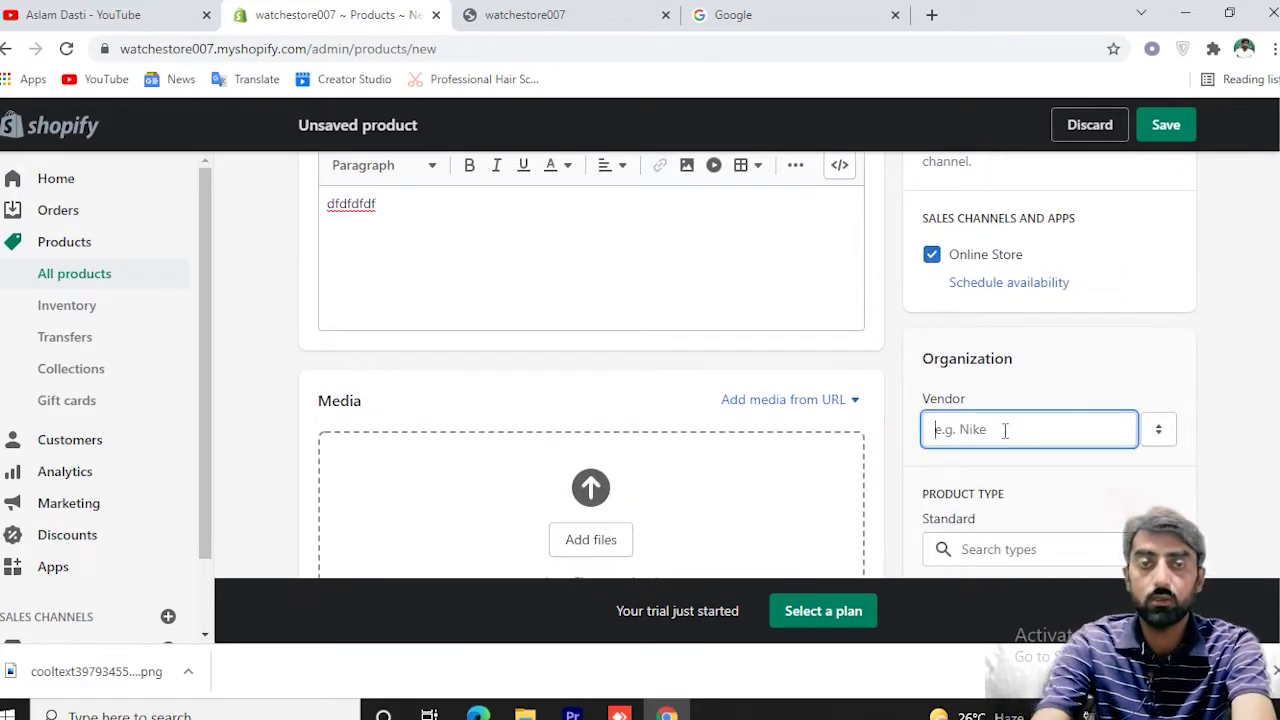
type("watches sot")
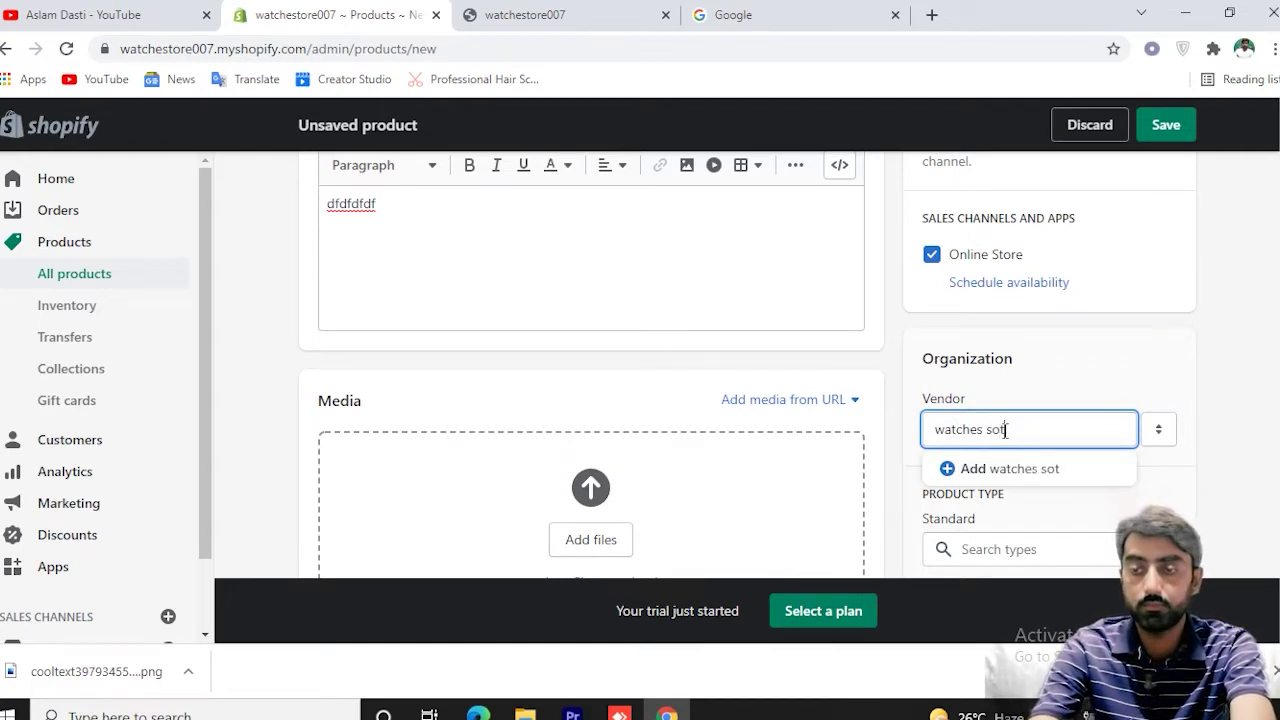
key("BackSpace")
key("BackSpace")
type("tore")
Upload the 'download (2)' watch image as product media and save the product.
scroll(806, 457, "down", 3)
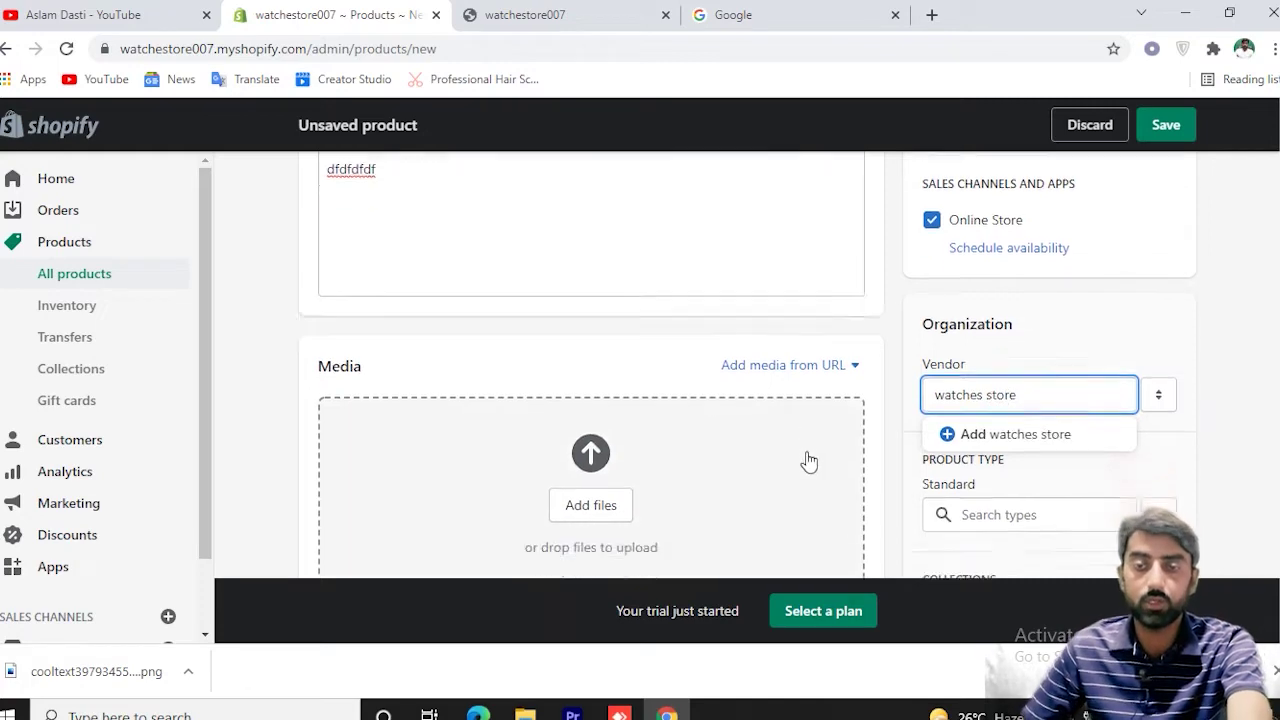
scroll(632, 280, "up", 1)
scroll(632, 285, "up", 2)
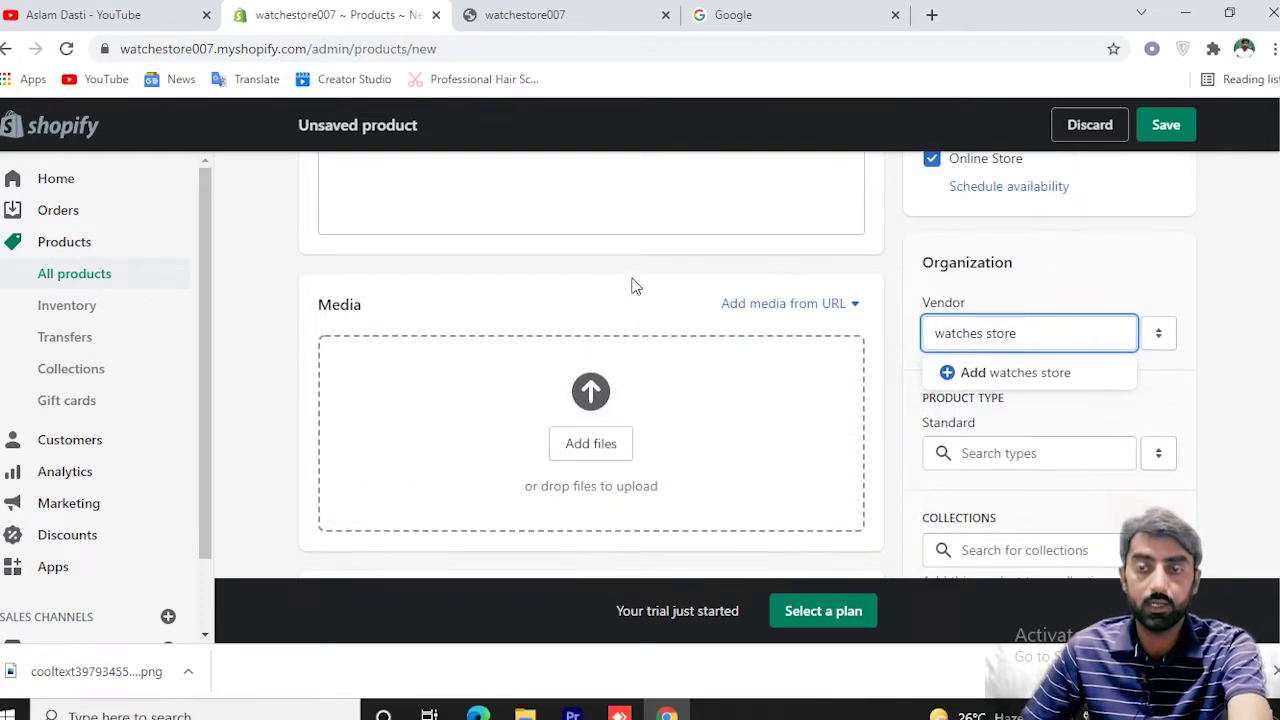
left_click(600, 447)
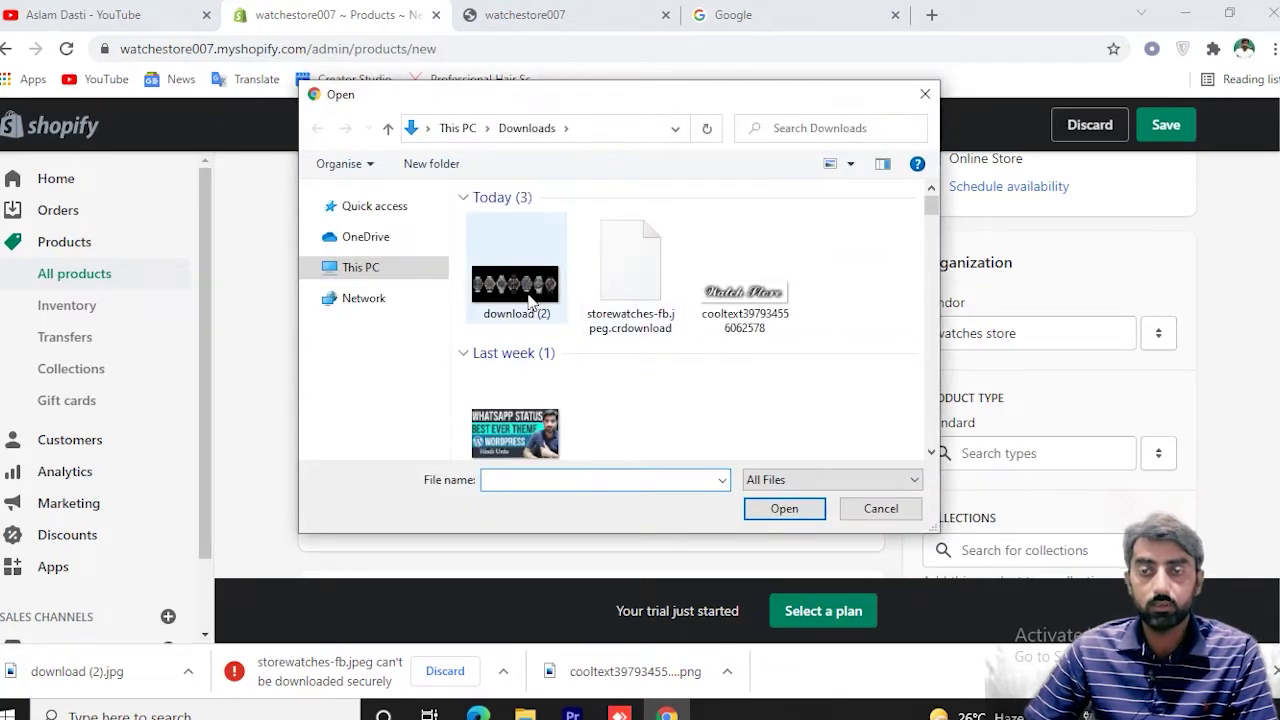
double_click(520, 305)
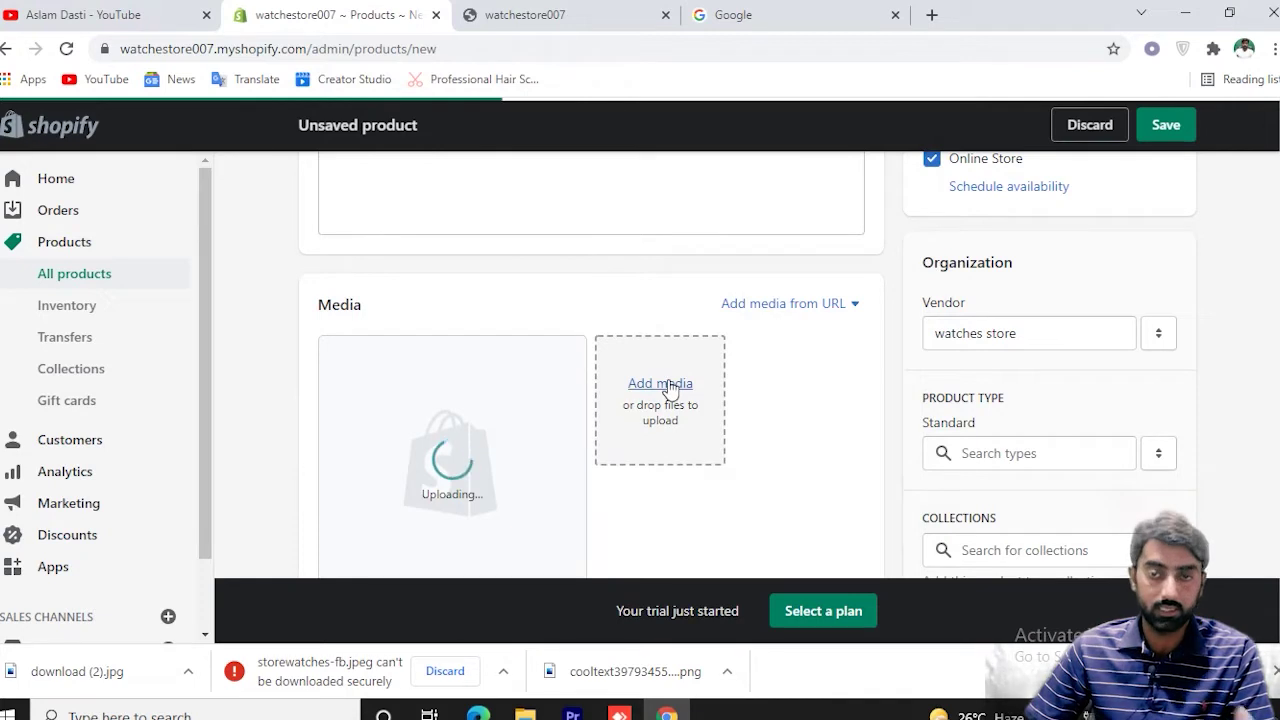
scroll(812, 437, "up", 3)
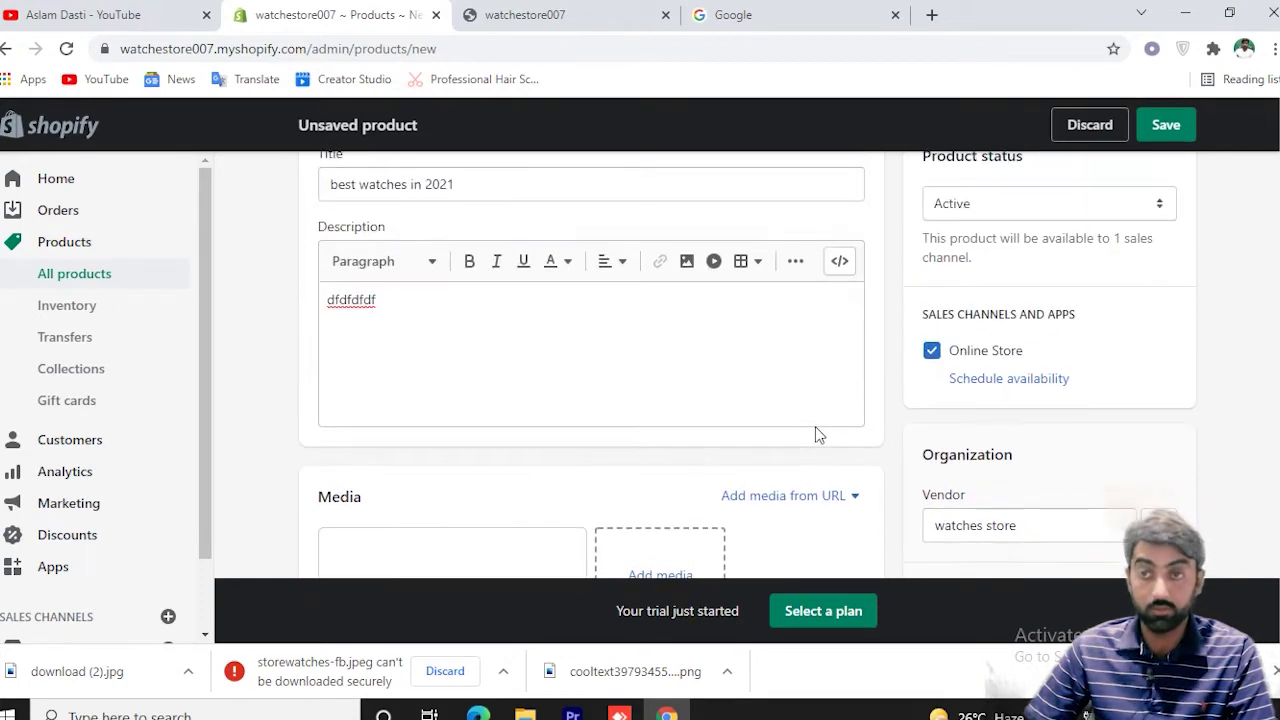
left_click(1160, 124)
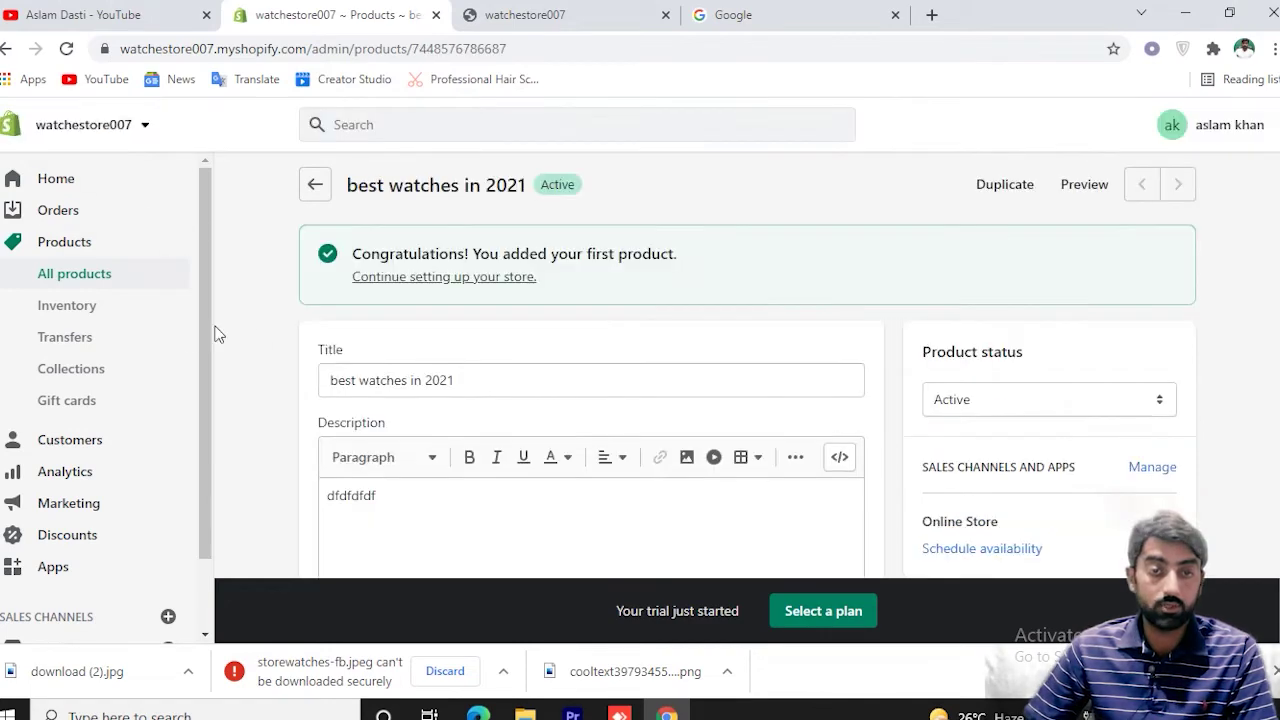
Open the Dawn theme editor from Online Store > Themes.
scroll(125, 395, "down", 1)
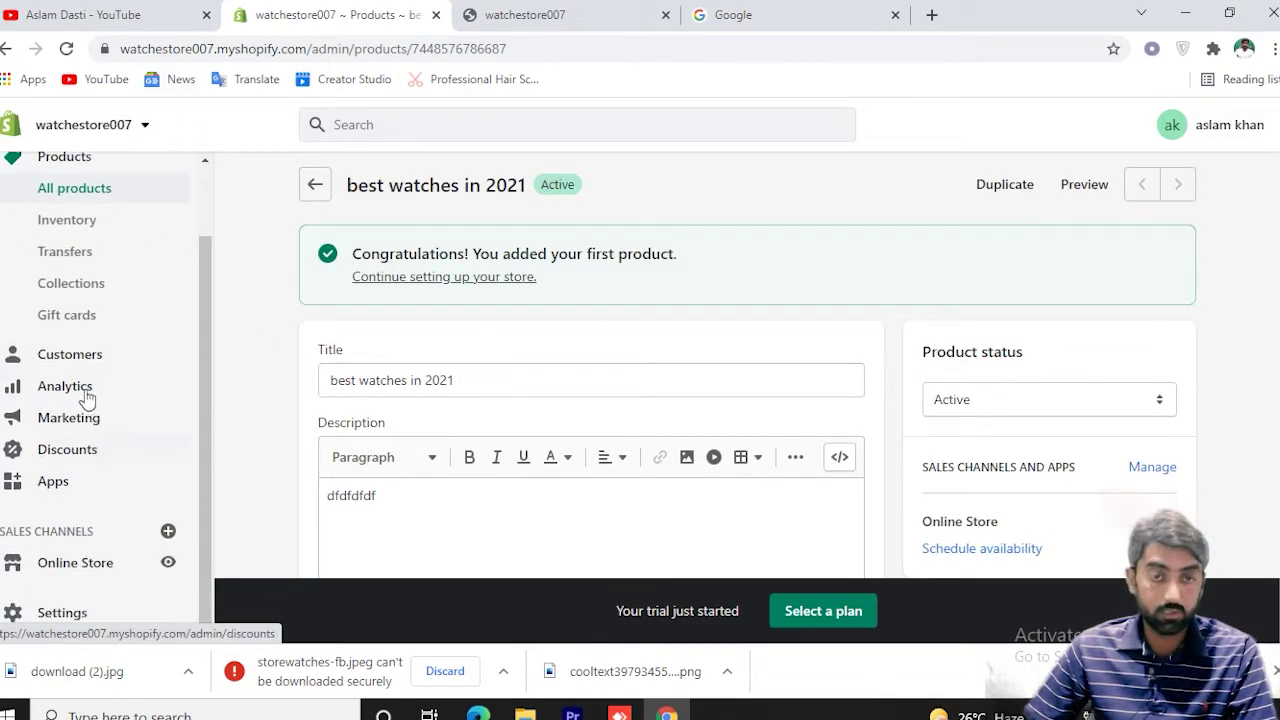
left_click(80, 565)
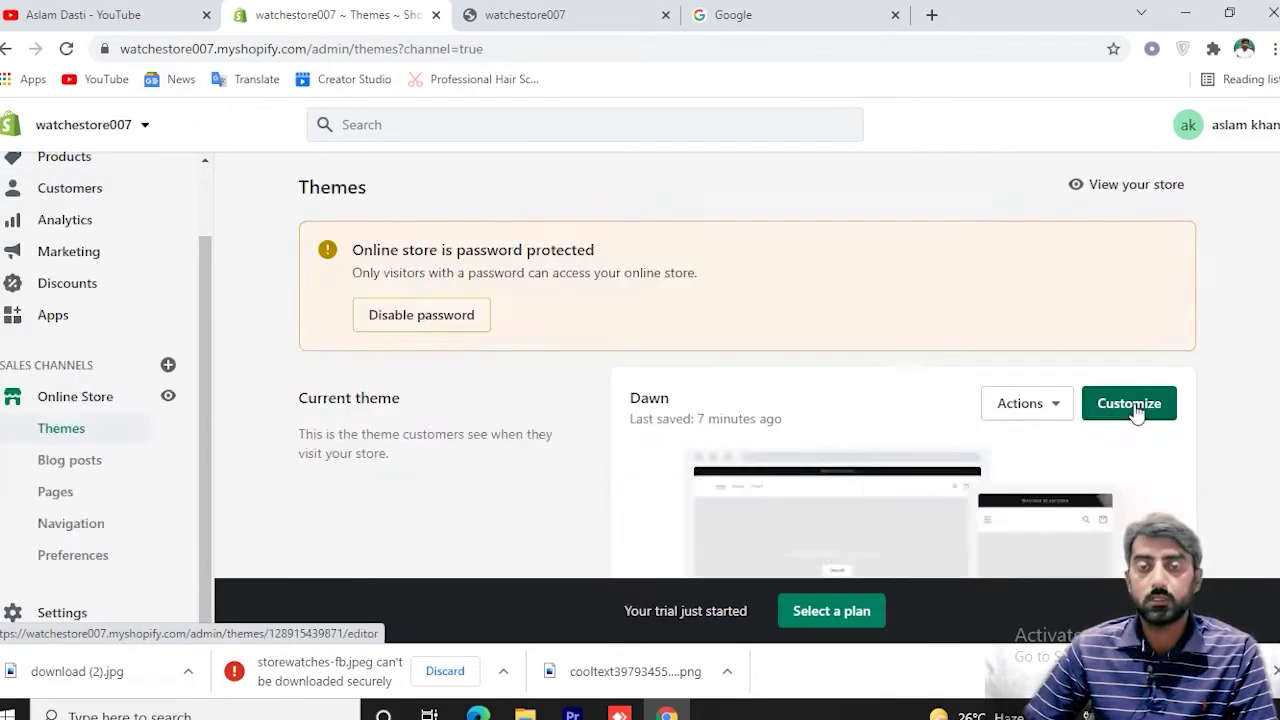
left_click(1135, 405)
Scroll the home page sections, opening the first Multicolumn column and the Collage section.
scroll(530, 430, "down", 2)
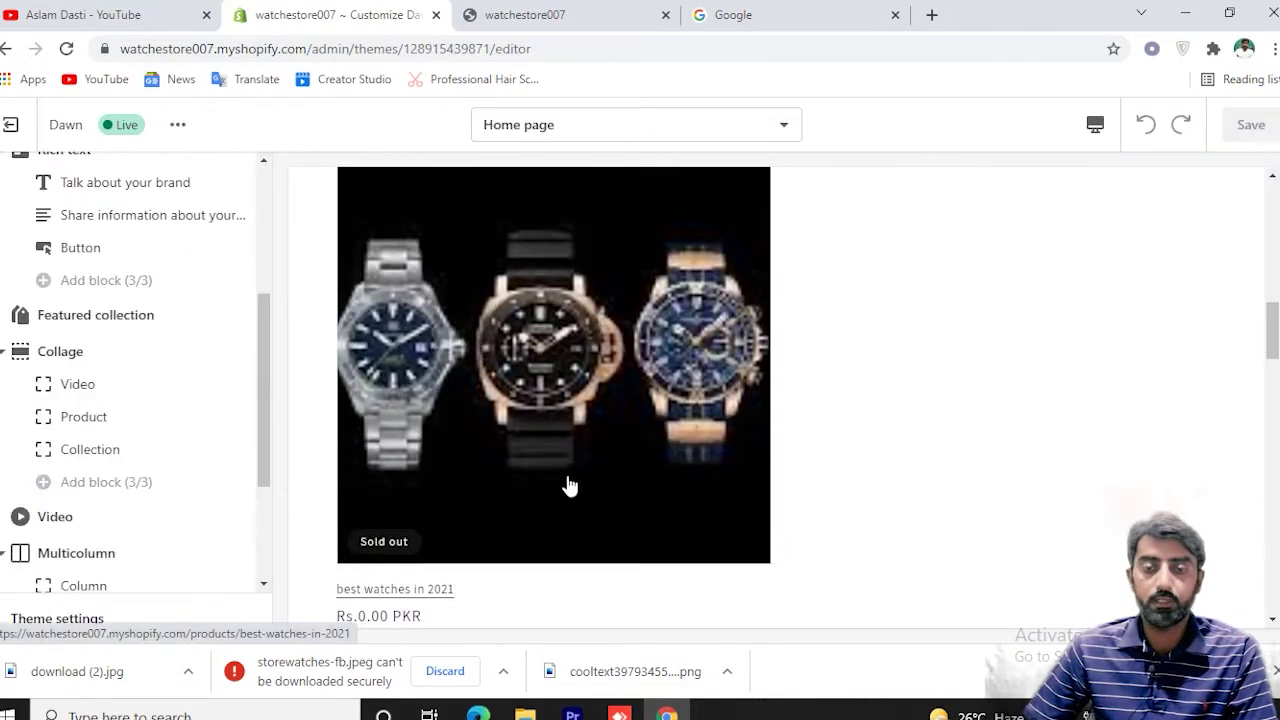
scroll(565, 385, "down", 1)
scroll(420, 531, "up", 1)
scroll(420, 534, "down", 2)
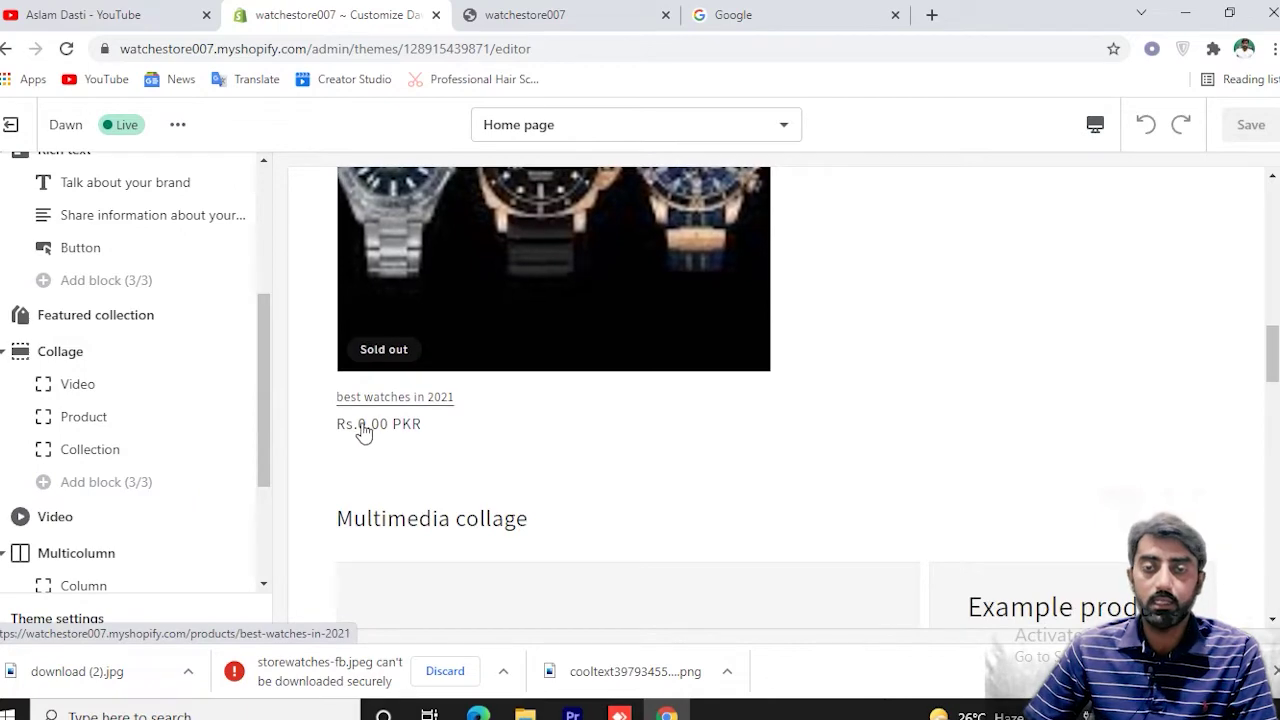
scroll(560, 370, "up", 10)
scroll(504, 432, "down", 5)
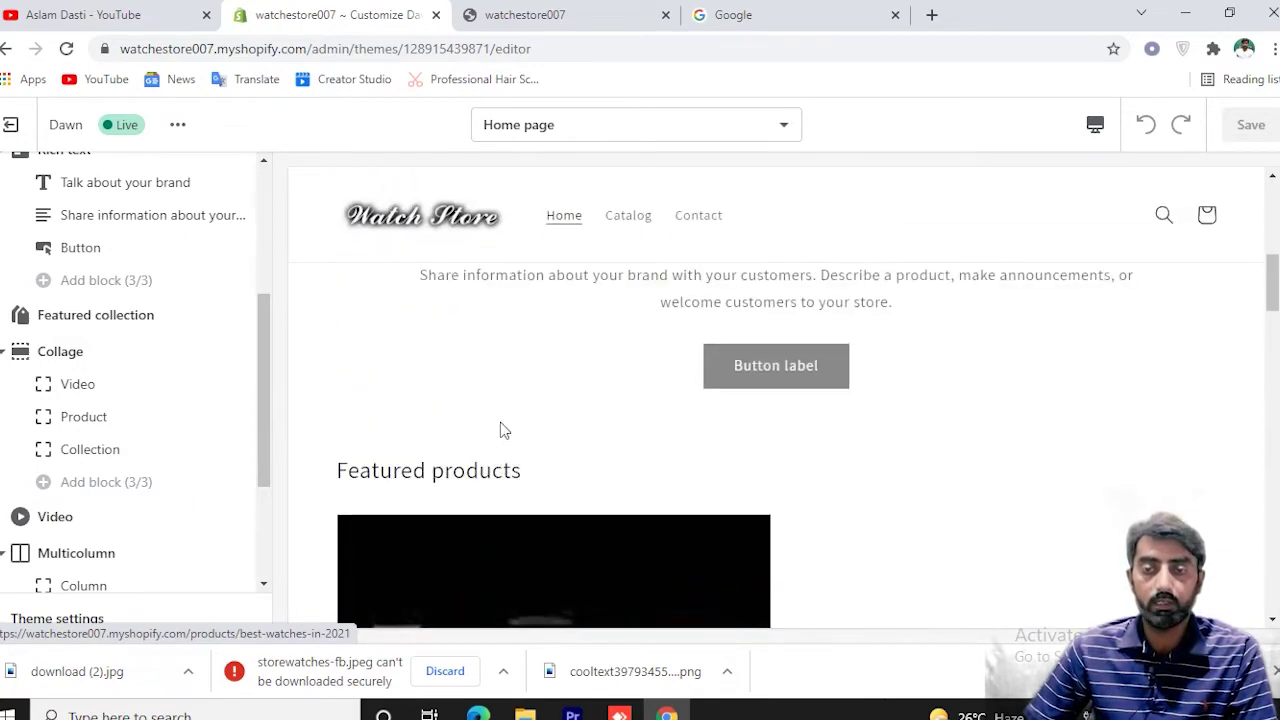
scroll(504, 430, "down", 8)
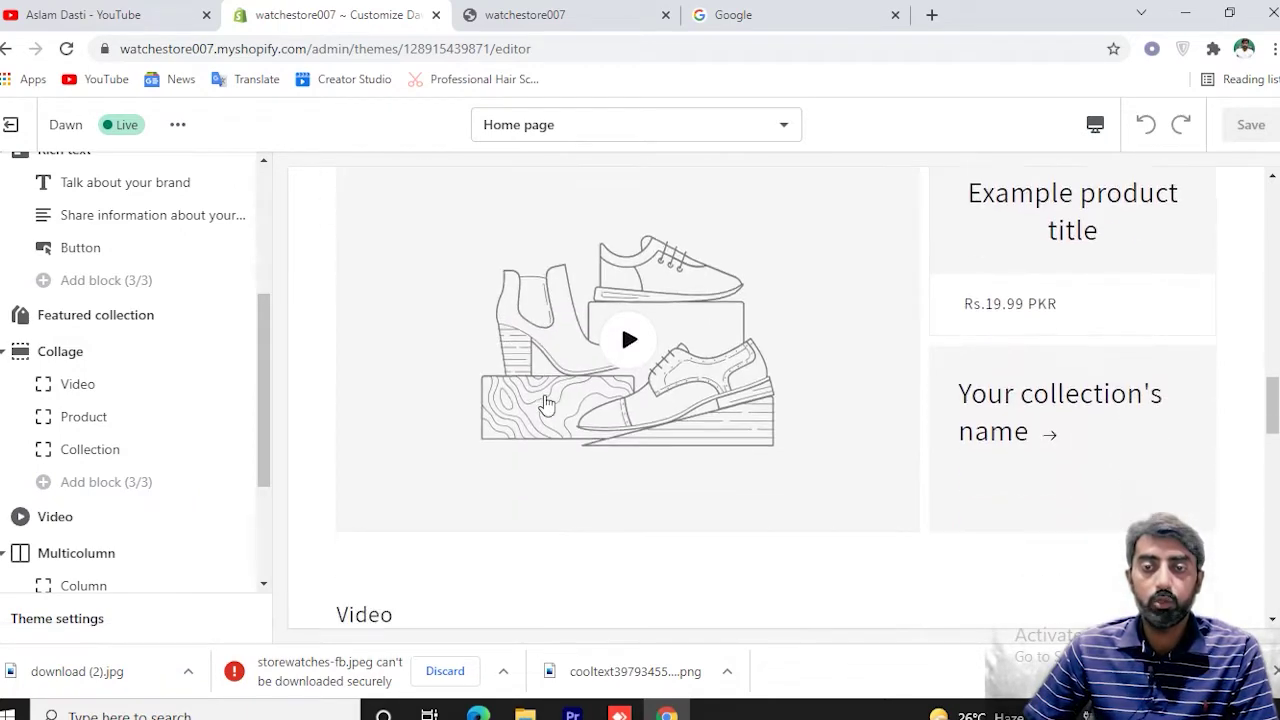
scroll(545, 403, "down", 2)
scroll(223, 403, "down", 2)
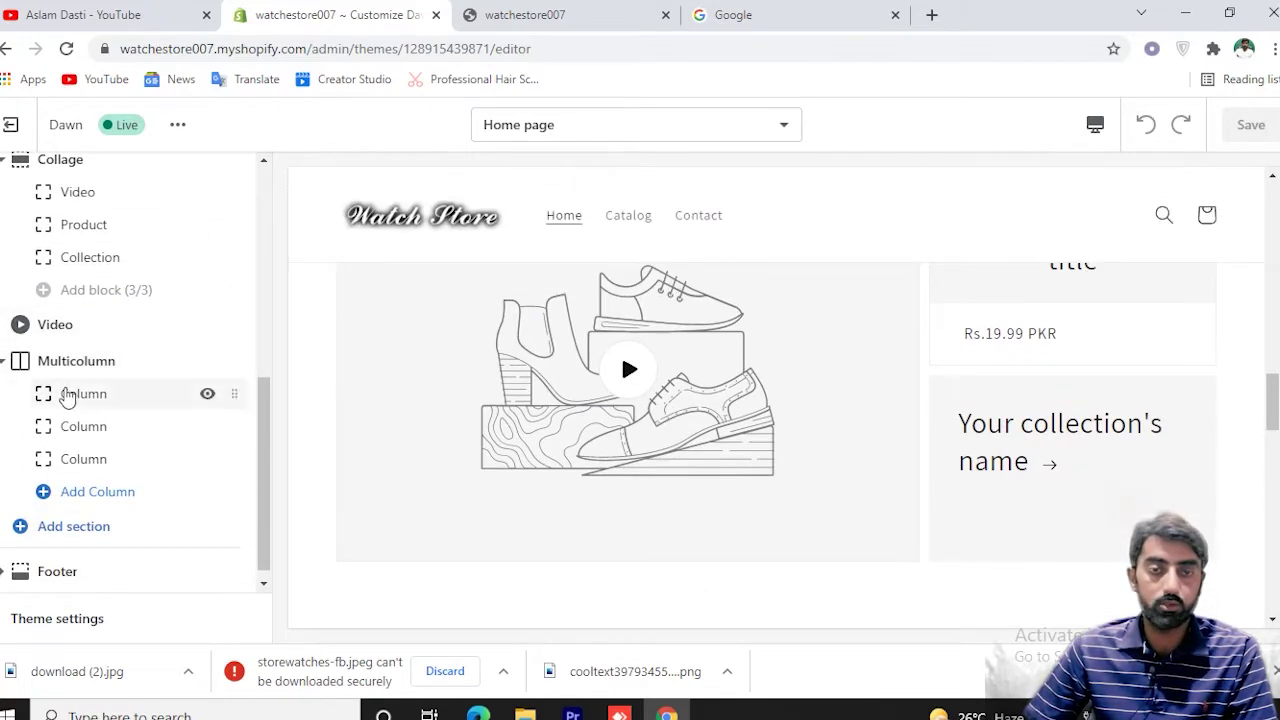
left_click(78, 395)
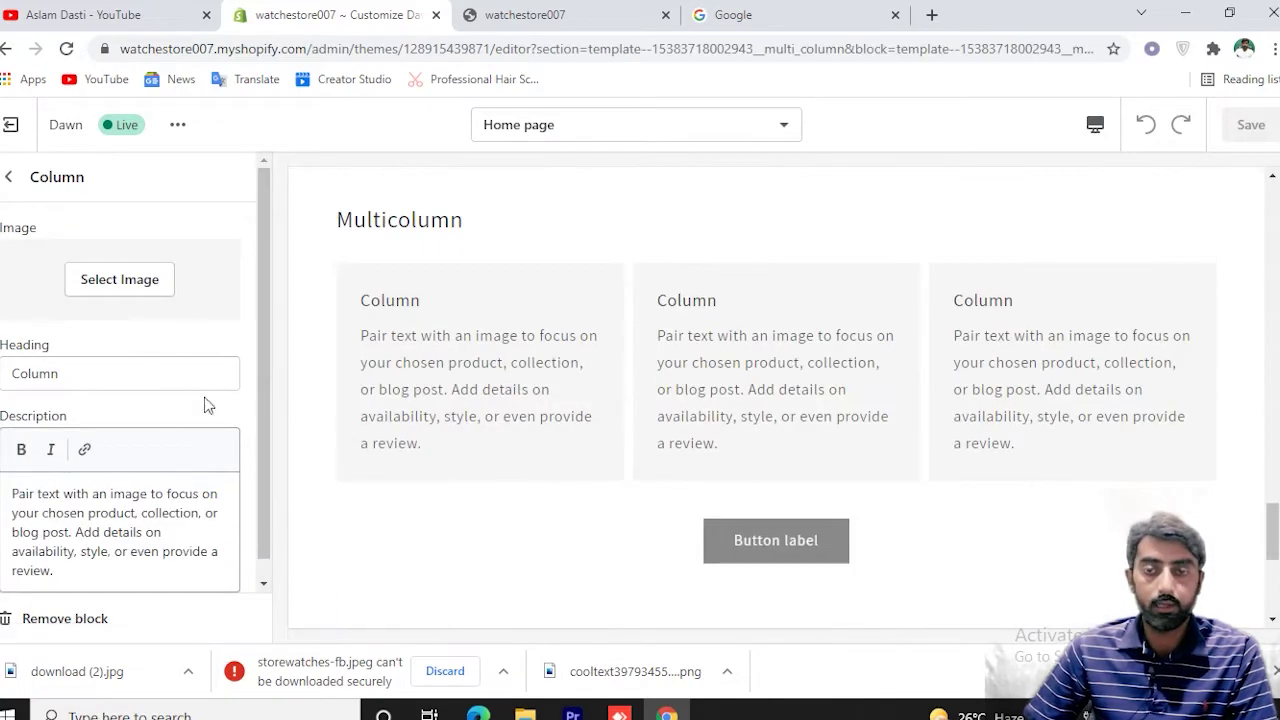
left_click(1057, 530)
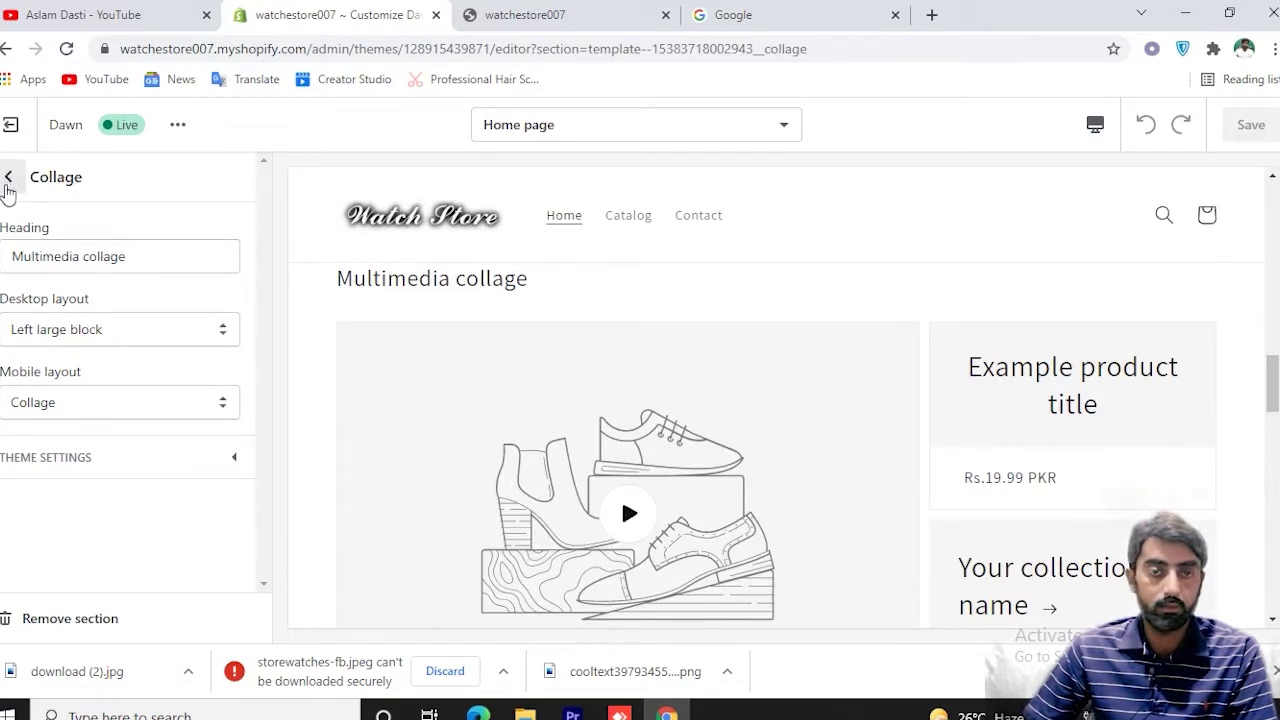
Open the Multimedia collage's video block settings.
left_click(8, 177)
left_click(91, 291)
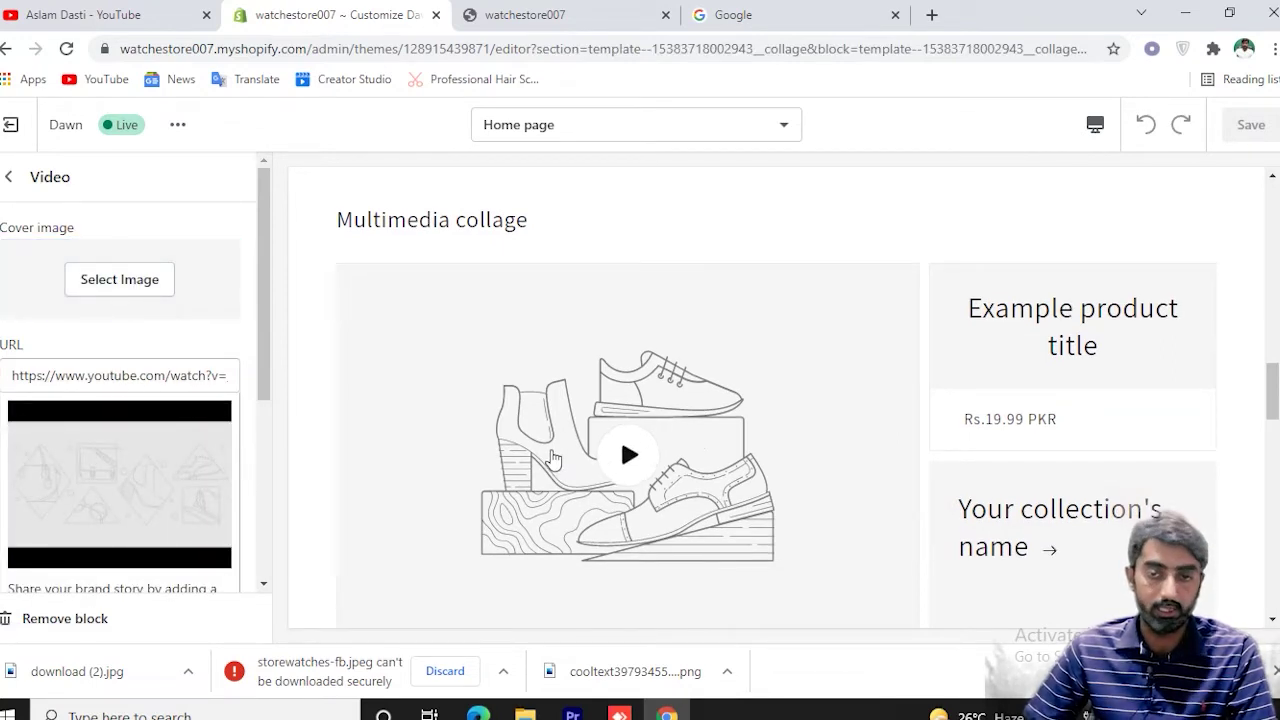
scroll(832, 455, "down", 2)
scroll(191, 446, "down", 2)
scroll(182, 456, "up", 2)
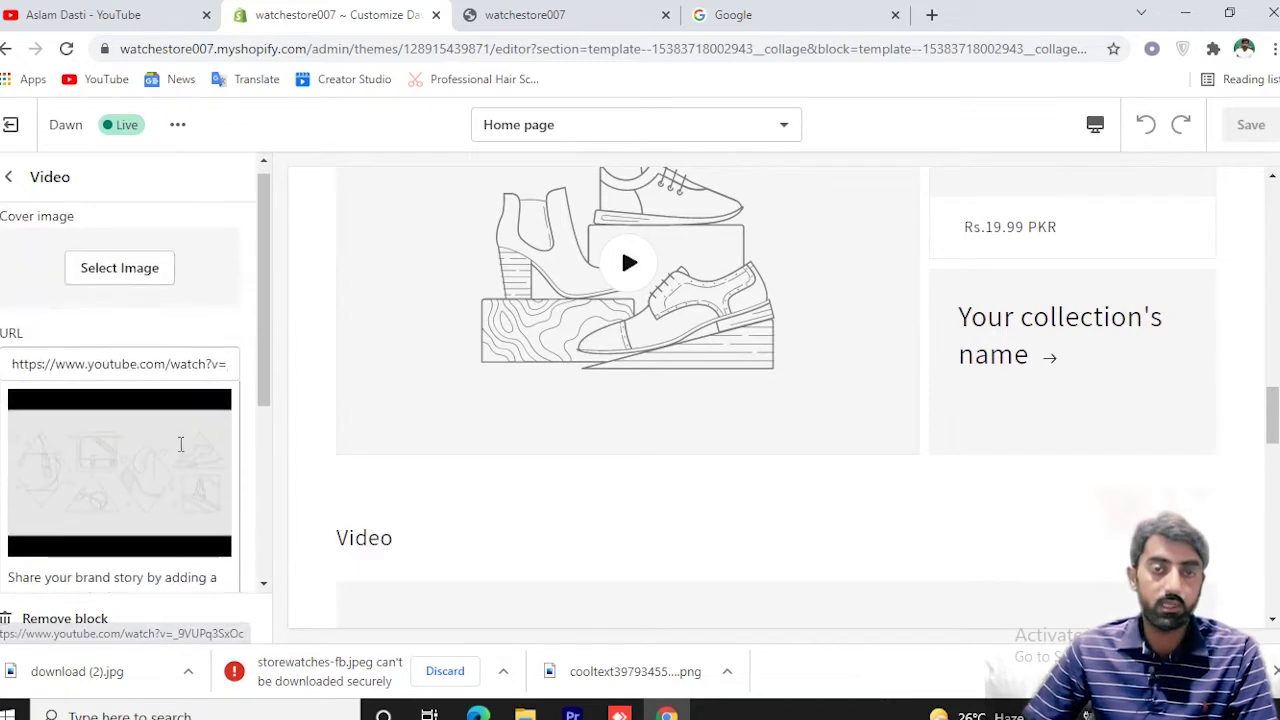
Set the video block's cover image to a watch photo from Free images.
left_click(131, 276)
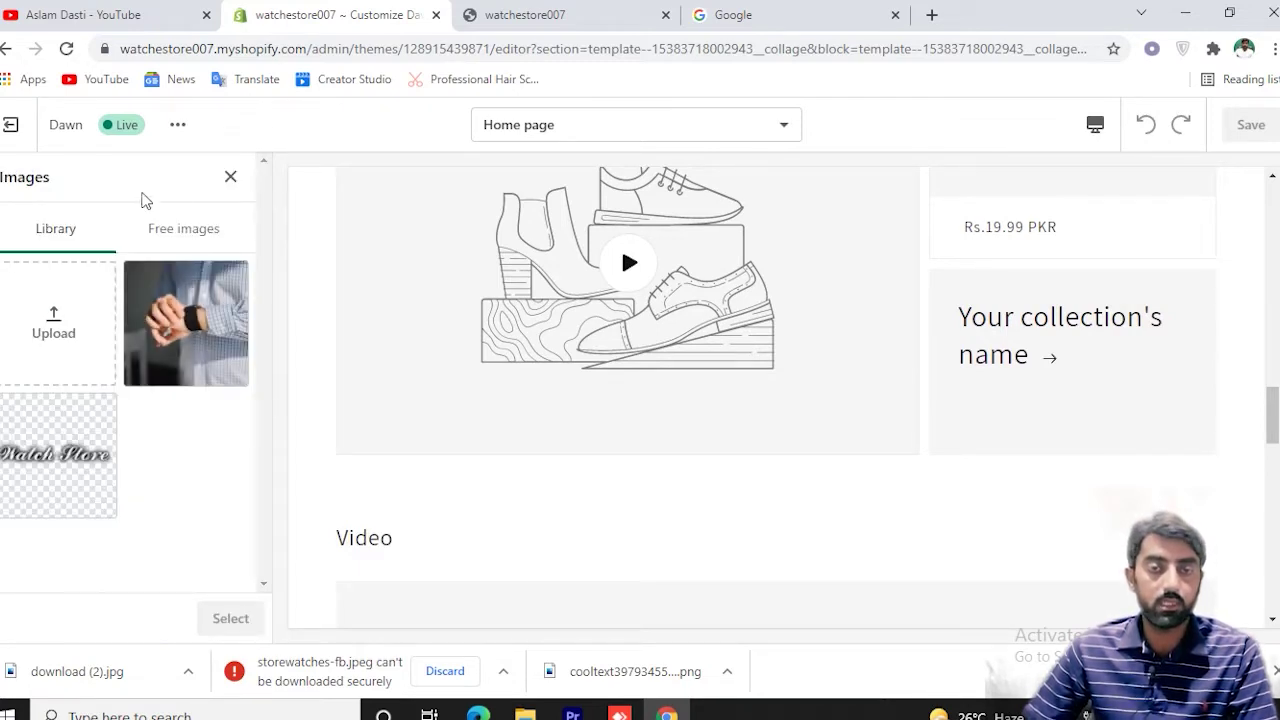
left_click(177, 229)
left_click(114, 285)
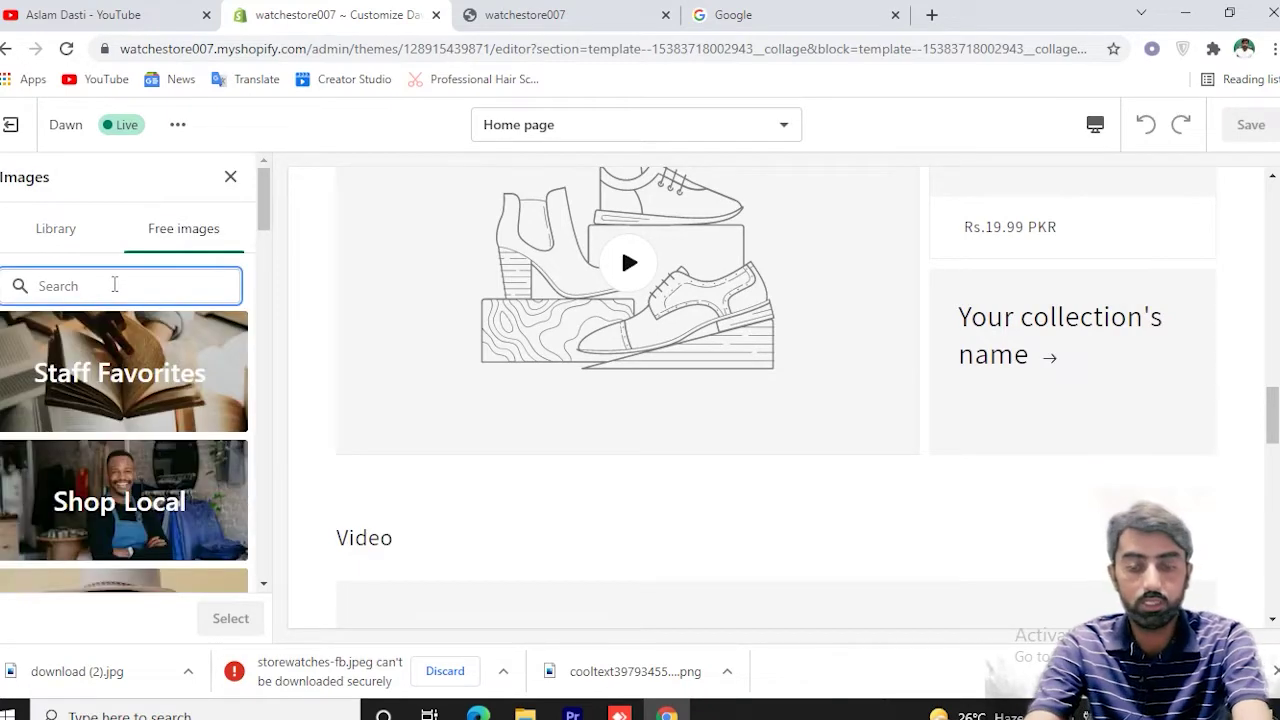
type("wa")
left_click(185, 355)
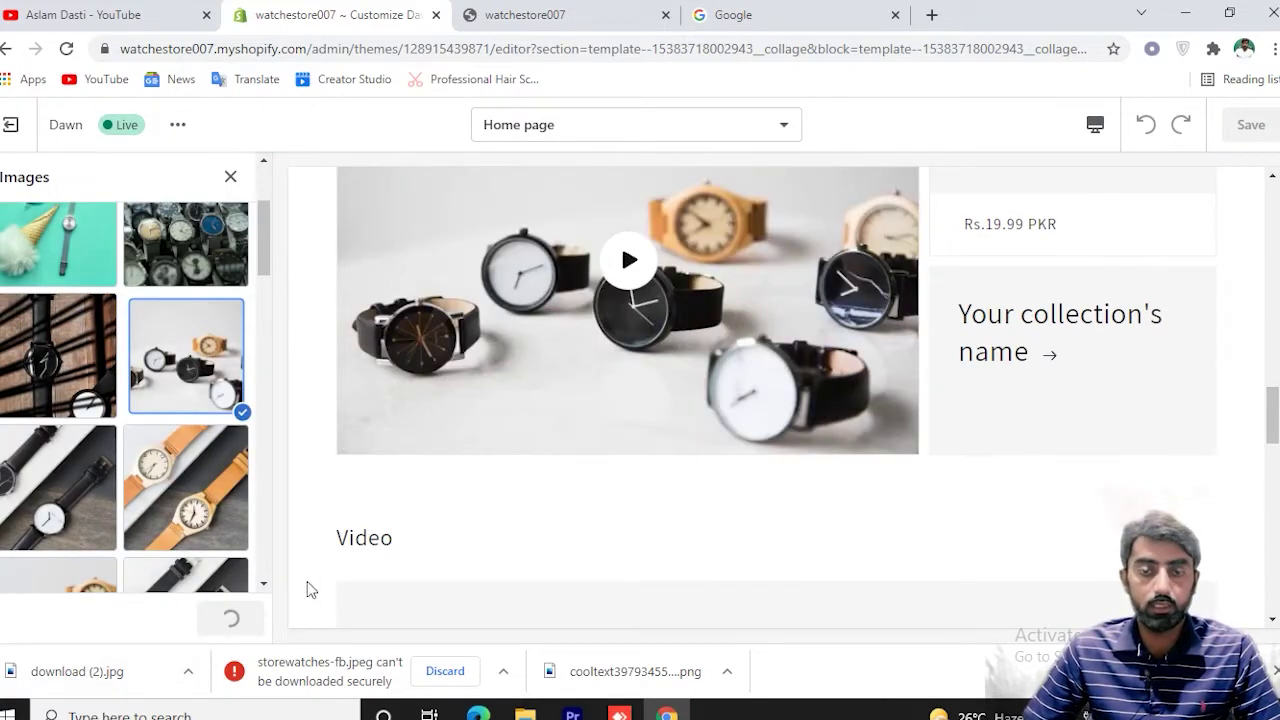
left_click(420, 556)
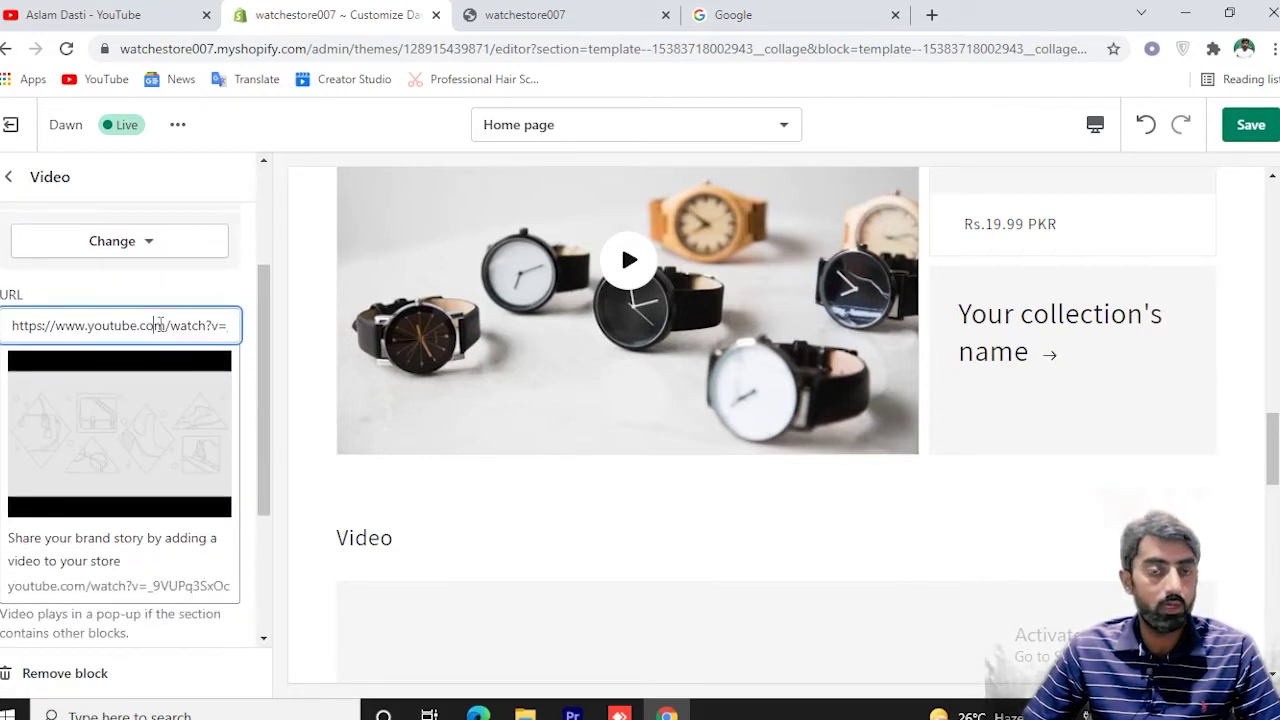
scroll(191, 486, "down", 2)
scroll(193, 481, "down", 1)
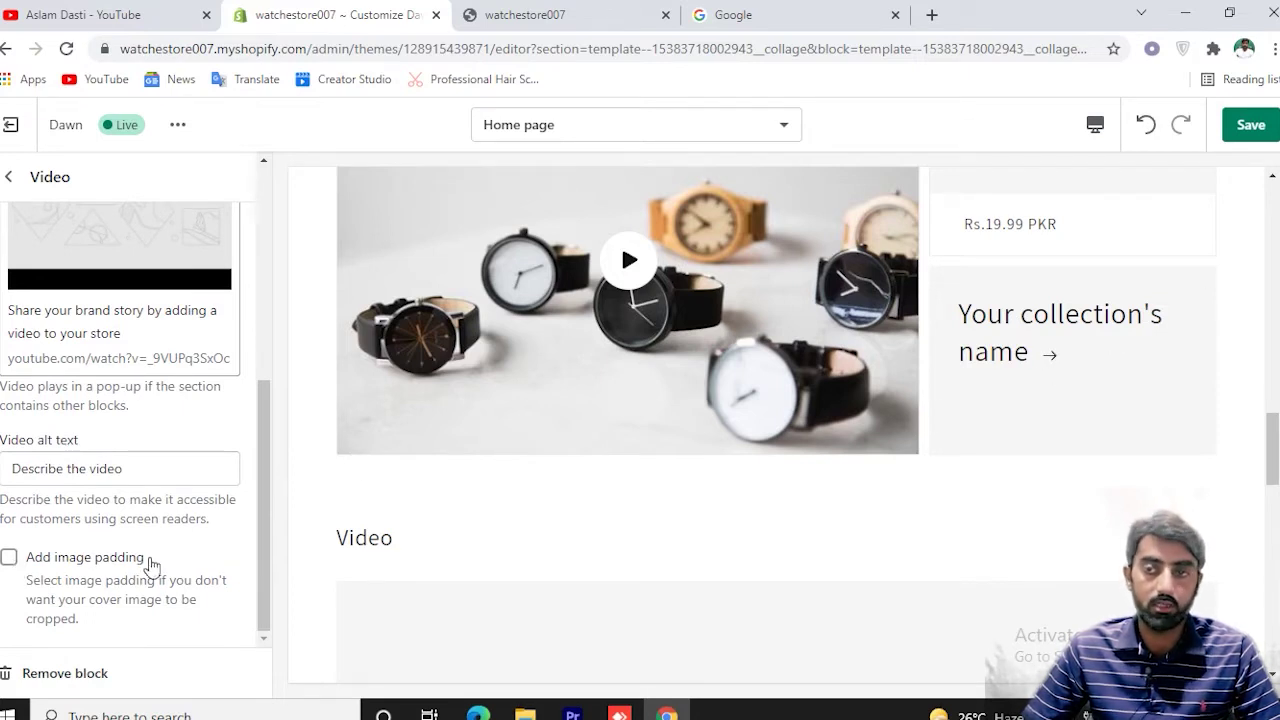
scroll(184, 467, "up", 3)
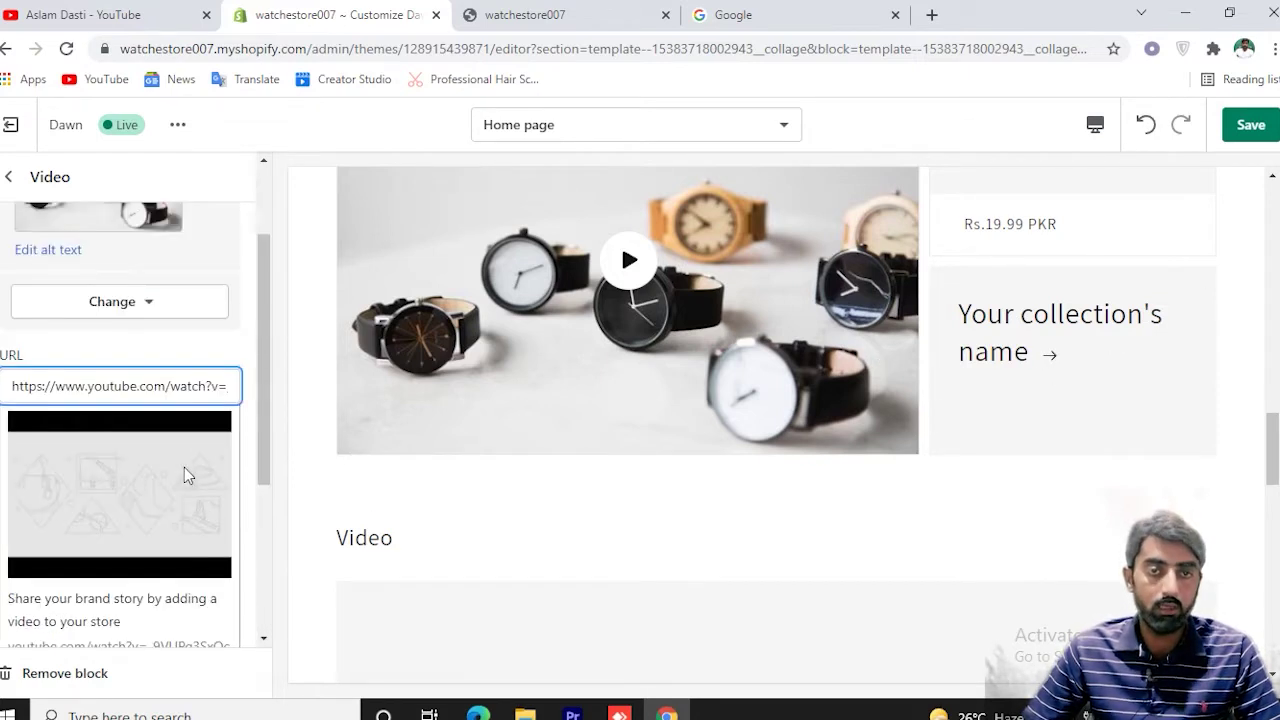
scroll(103, 409, "down", 3)
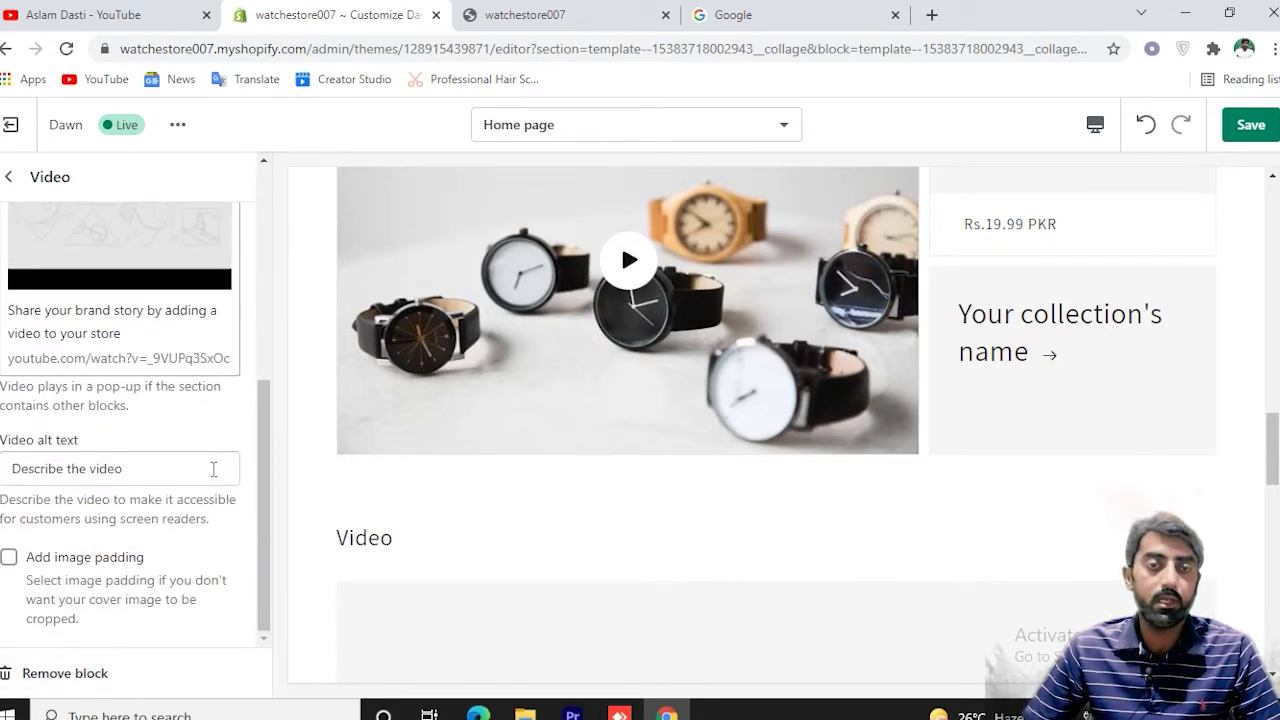
scroll(86, 300, "up", 5)
left_click(8, 177)
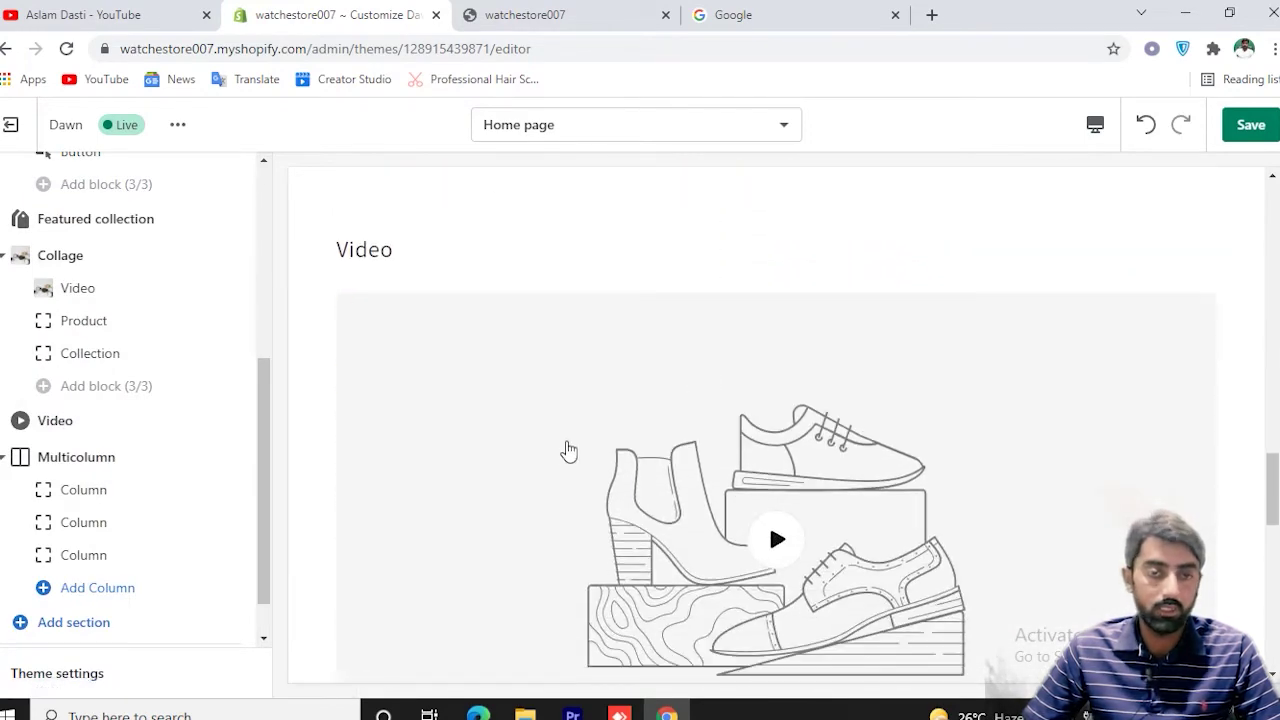
Give the first Multicolumn column a free stock wristwatch photo.
left_click(90, 490)
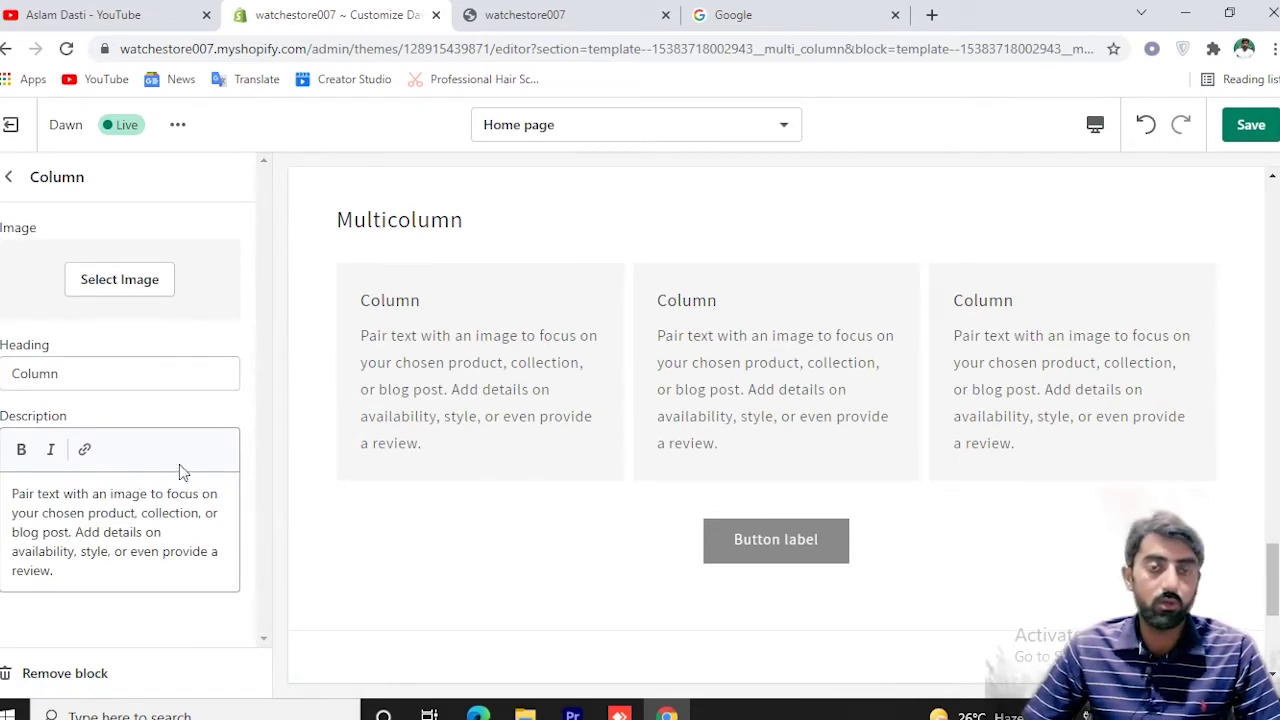
left_click(130, 284)
left_click(194, 232)
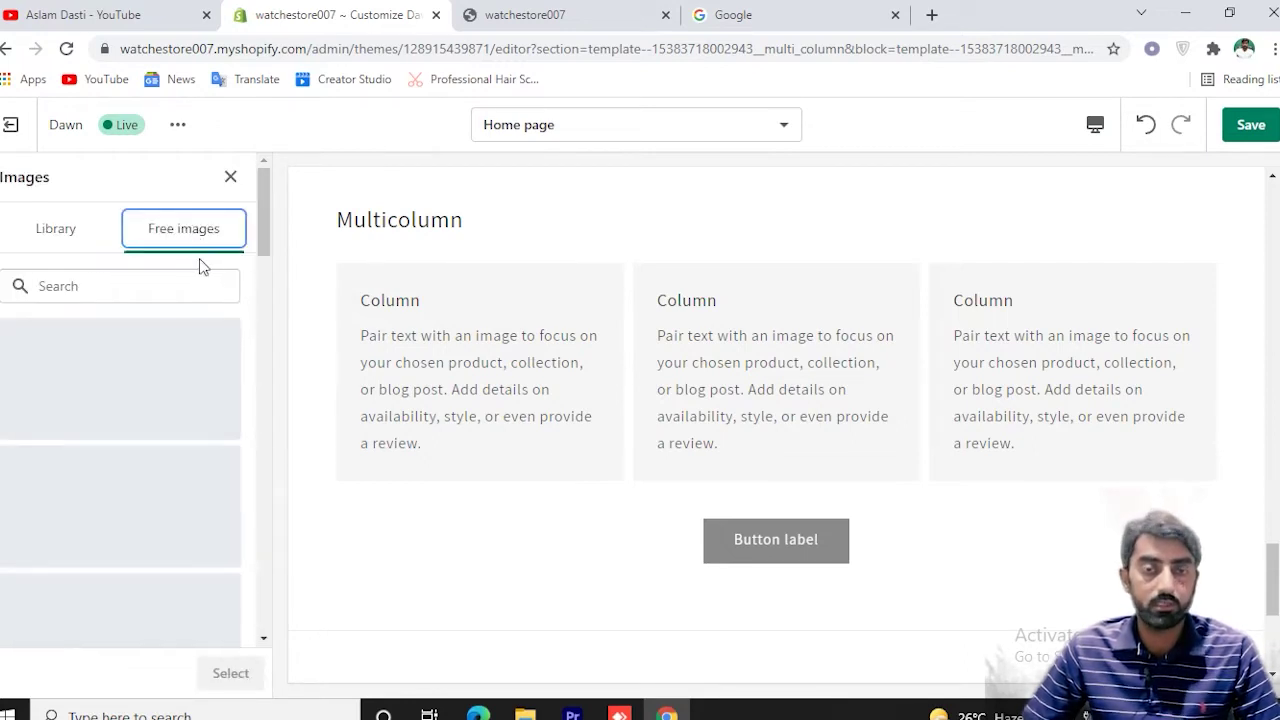
scroll(169, 323, "down", 2)
left_click(174, 286)
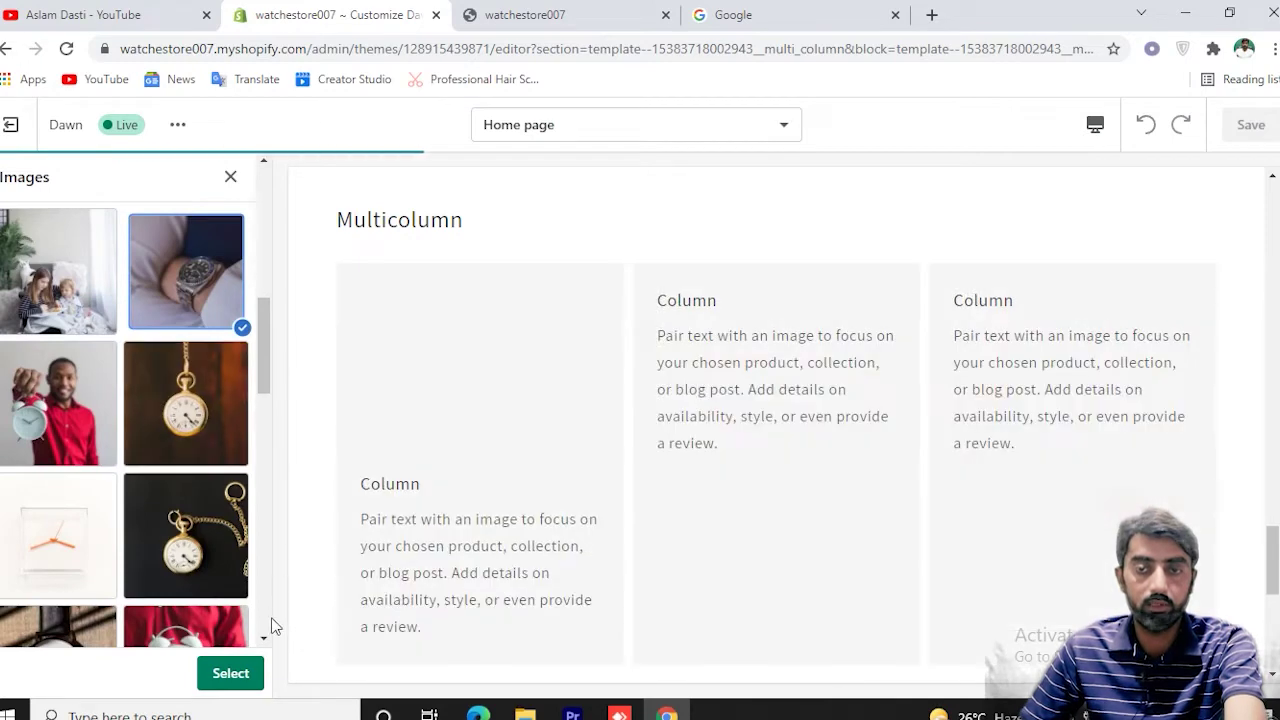
left_click(230, 673)
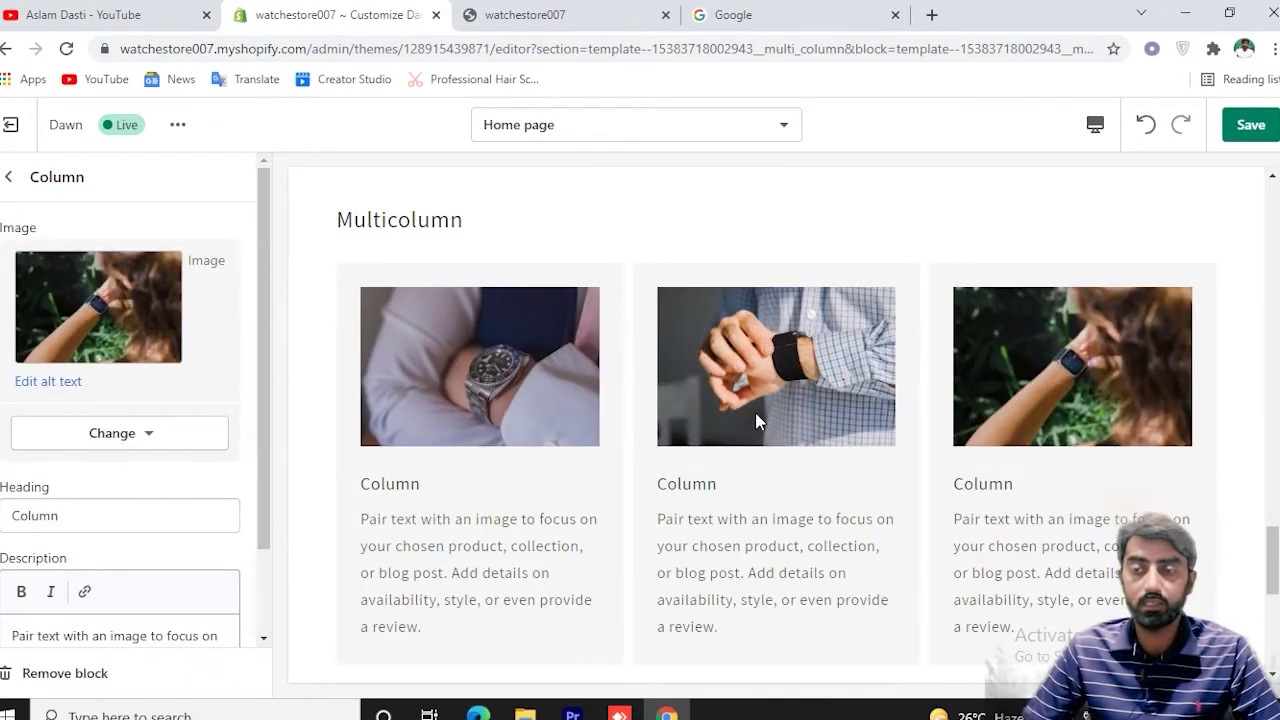
scroll(1160, 380, "down", 4)
scroll(857, 394, "up", 5)
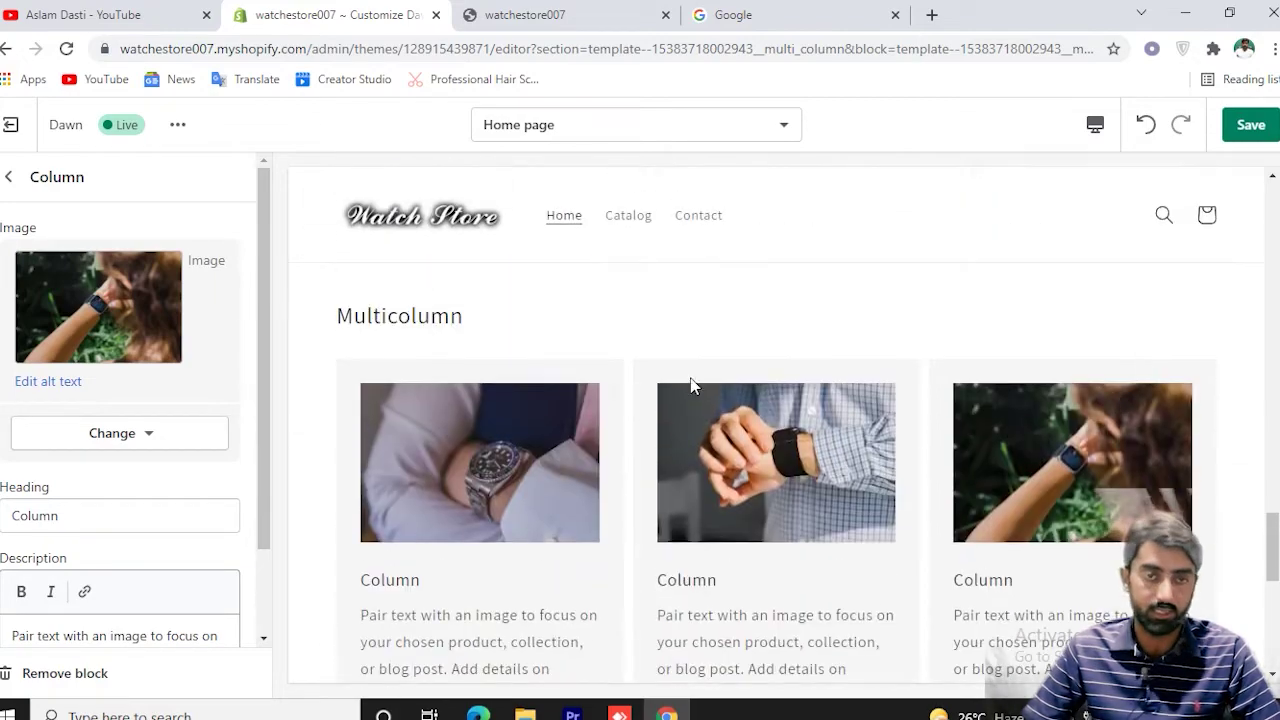
left_click(8, 176)
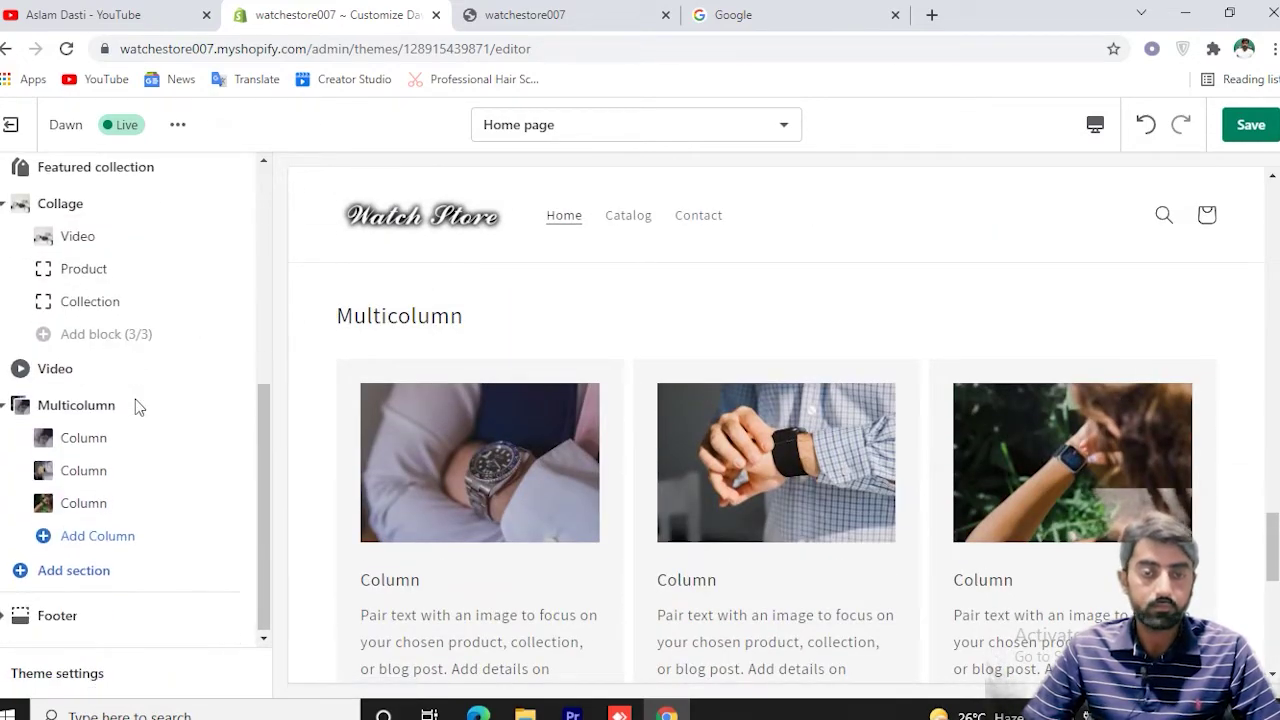
In footer settings, keep email signup shown, enable social media icons, and save the theme.
scroll(585, 430, "down", 5)
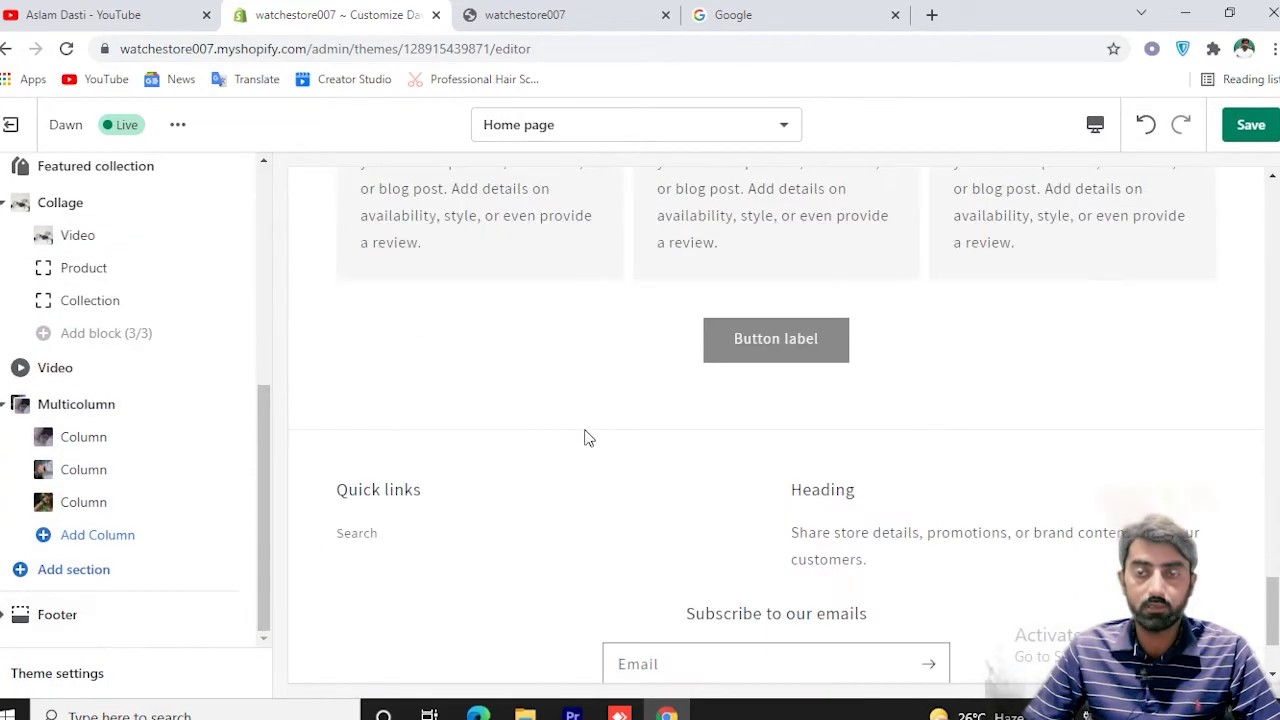
scroll(629, 434, "up", 2)
scroll(631, 434, "down", 3)
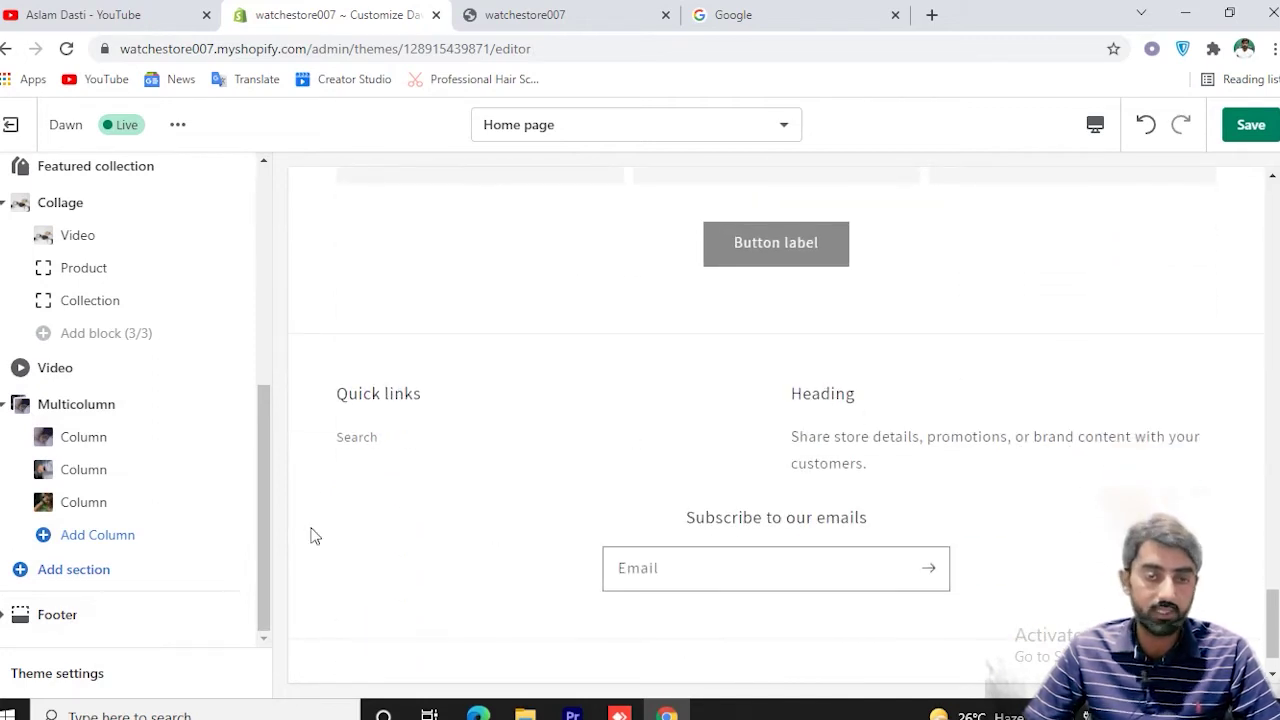
left_click(86, 620)
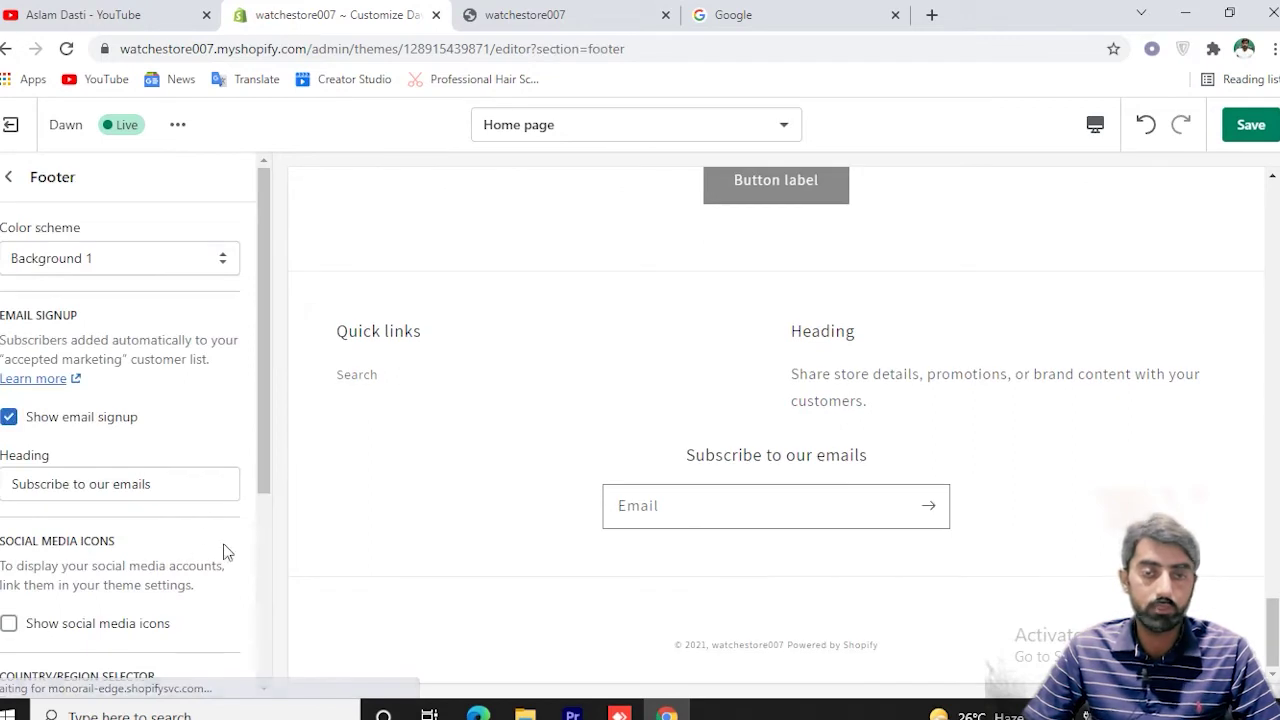
scroll(160, 430, "down", 1)
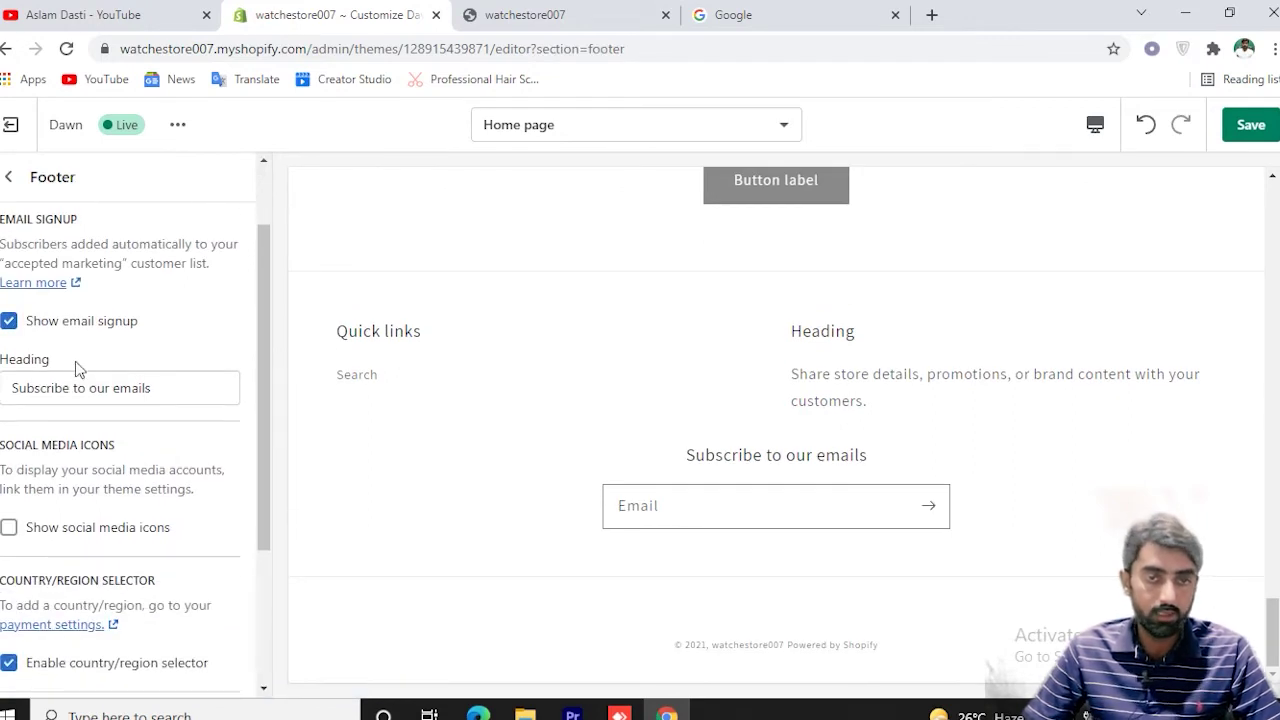
left_click(9, 322)
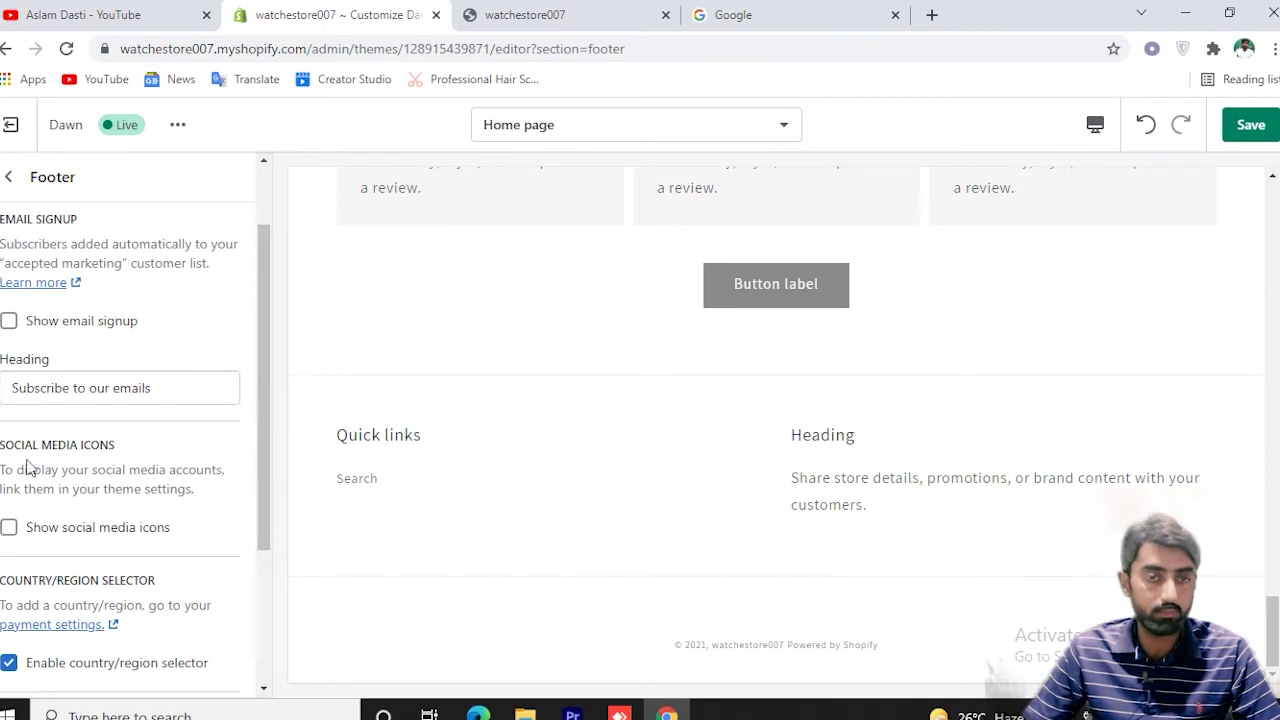
left_click(9, 322)
scroll(150, 515, "down", 2)
left_click(8, 337)
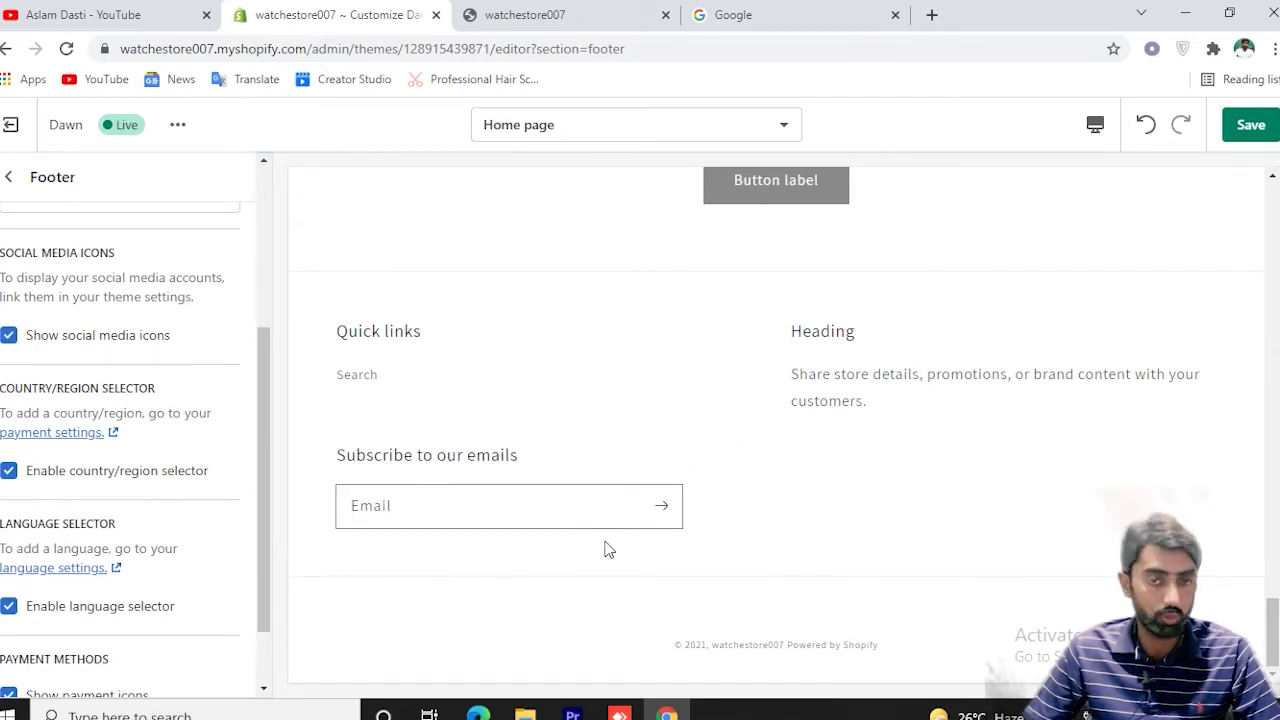
scroll(285, 583, "down", 2)
left_click(1250, 125)
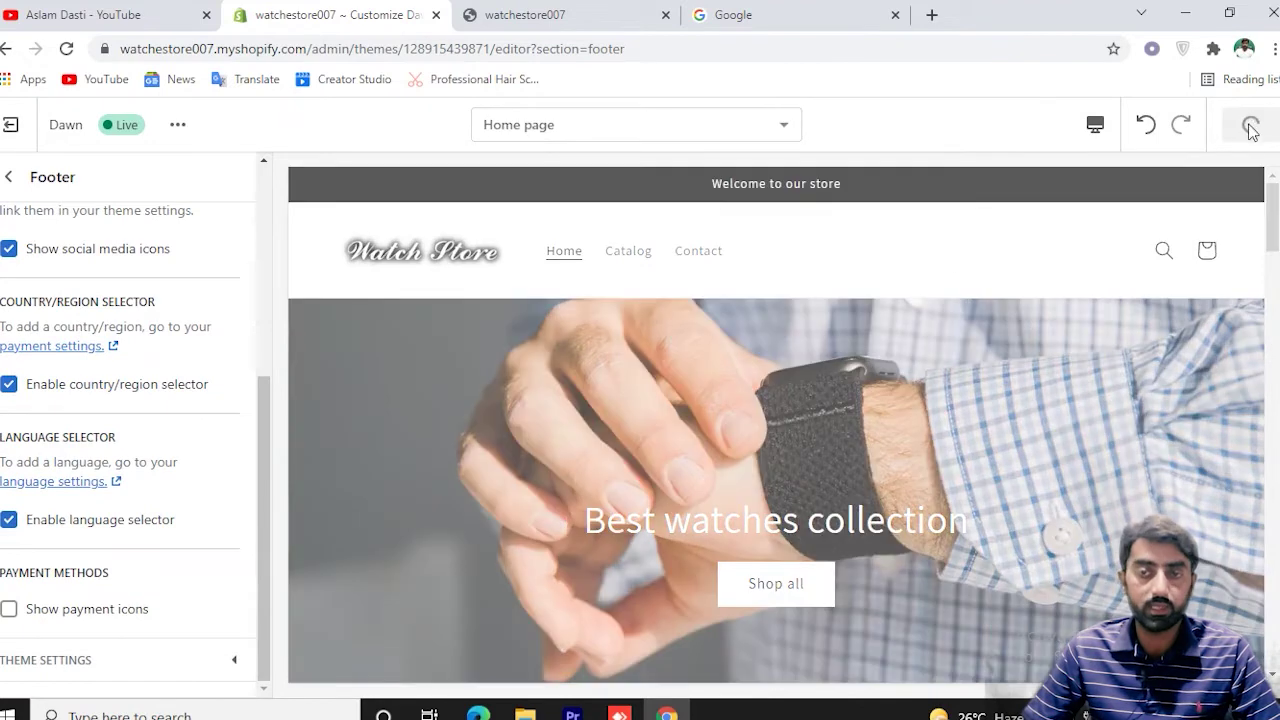
Check the live storefront, then return to the admin and open Settings at Store details.
left_click(525, 14)
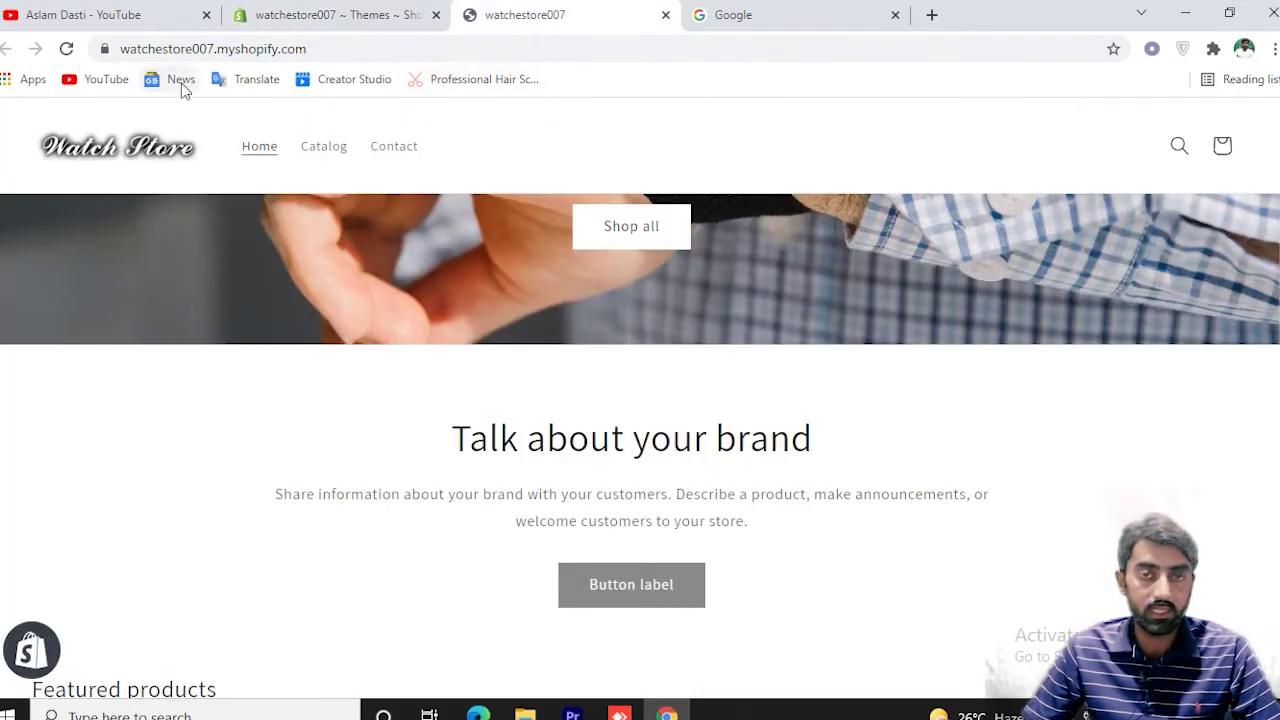
left_click_drag(124, 56, 210, 60)
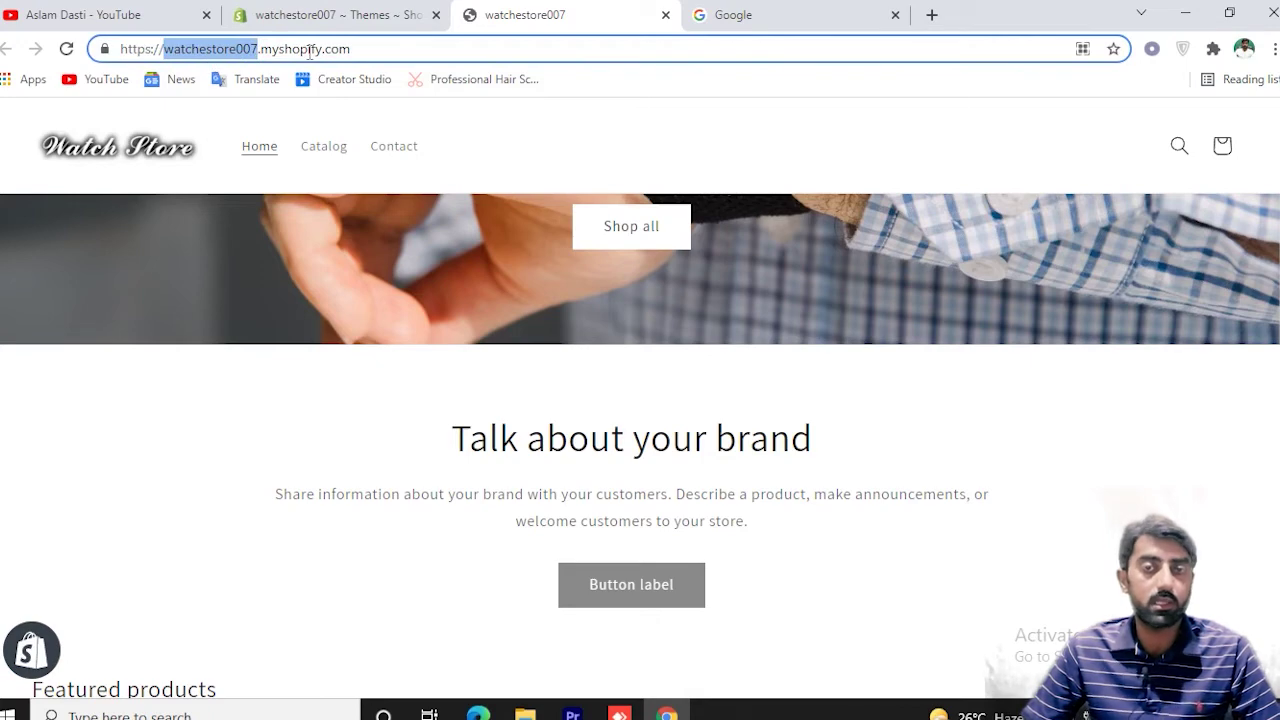
left_click(337, 18)
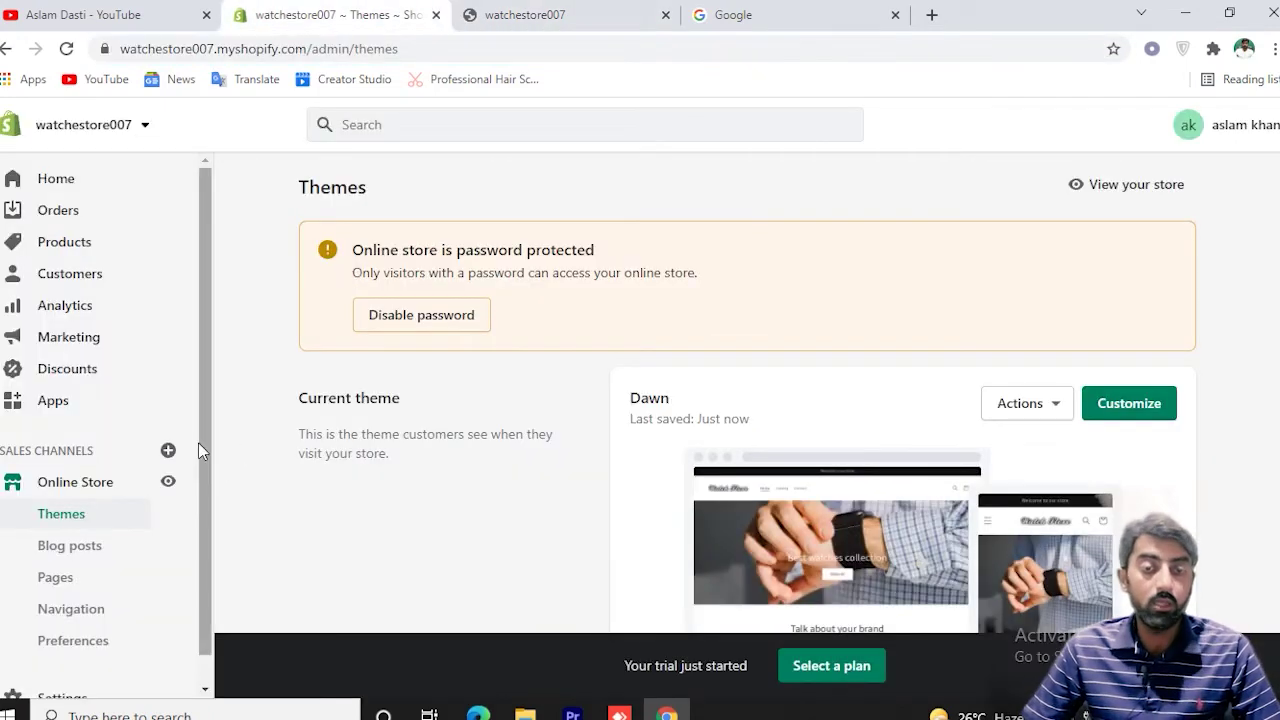
scroll(150, 590, "down", 1)
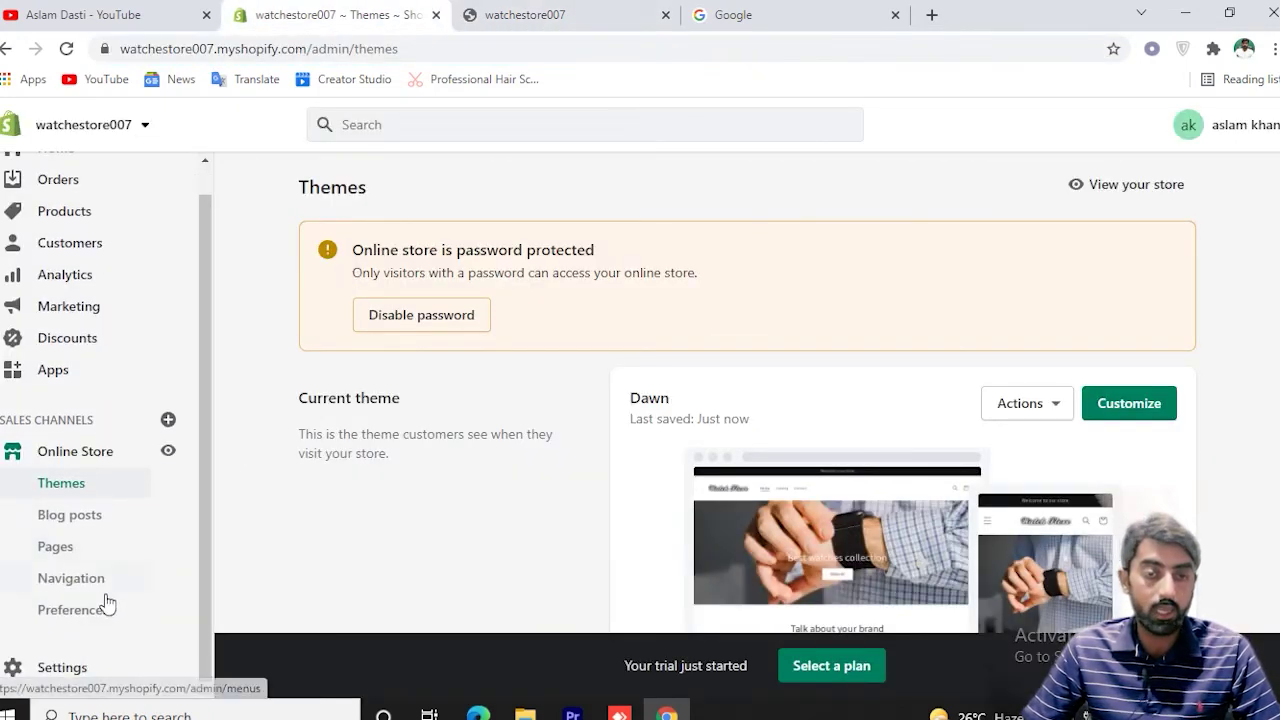
left_click(61, 483)
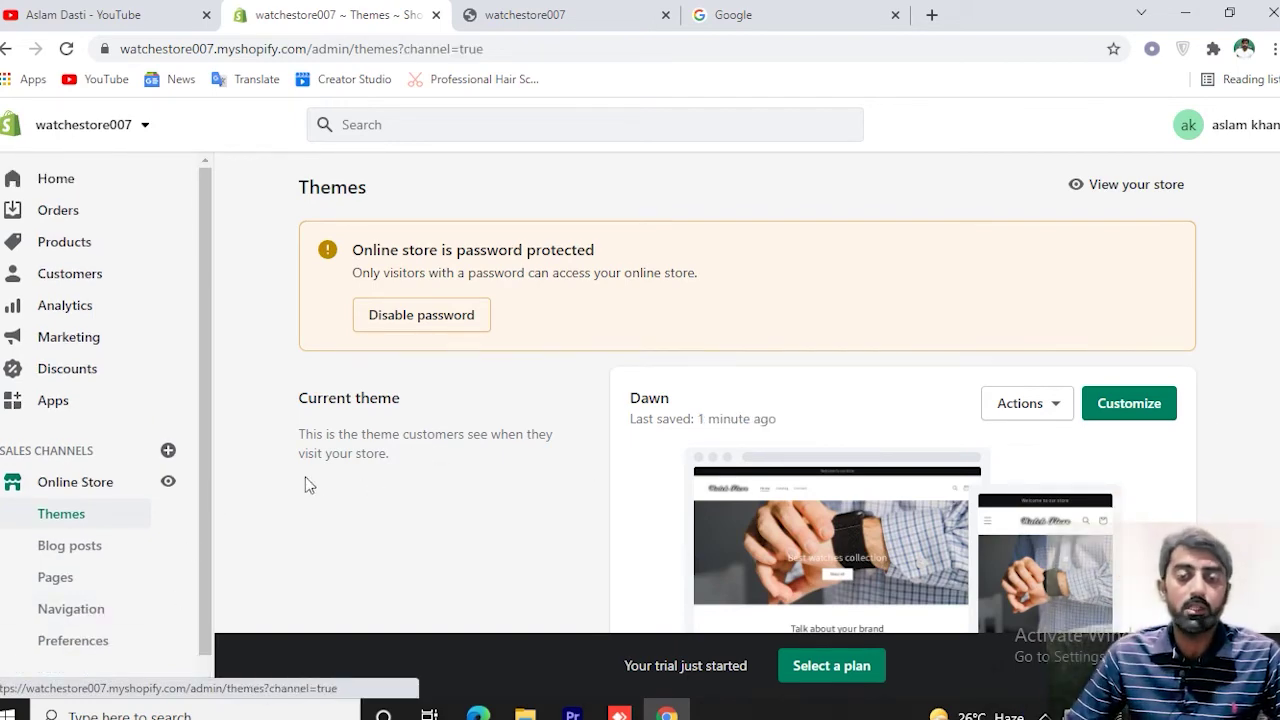
scroll(280, 527, "down", 4)
scroll(91, 608, "down", 1)
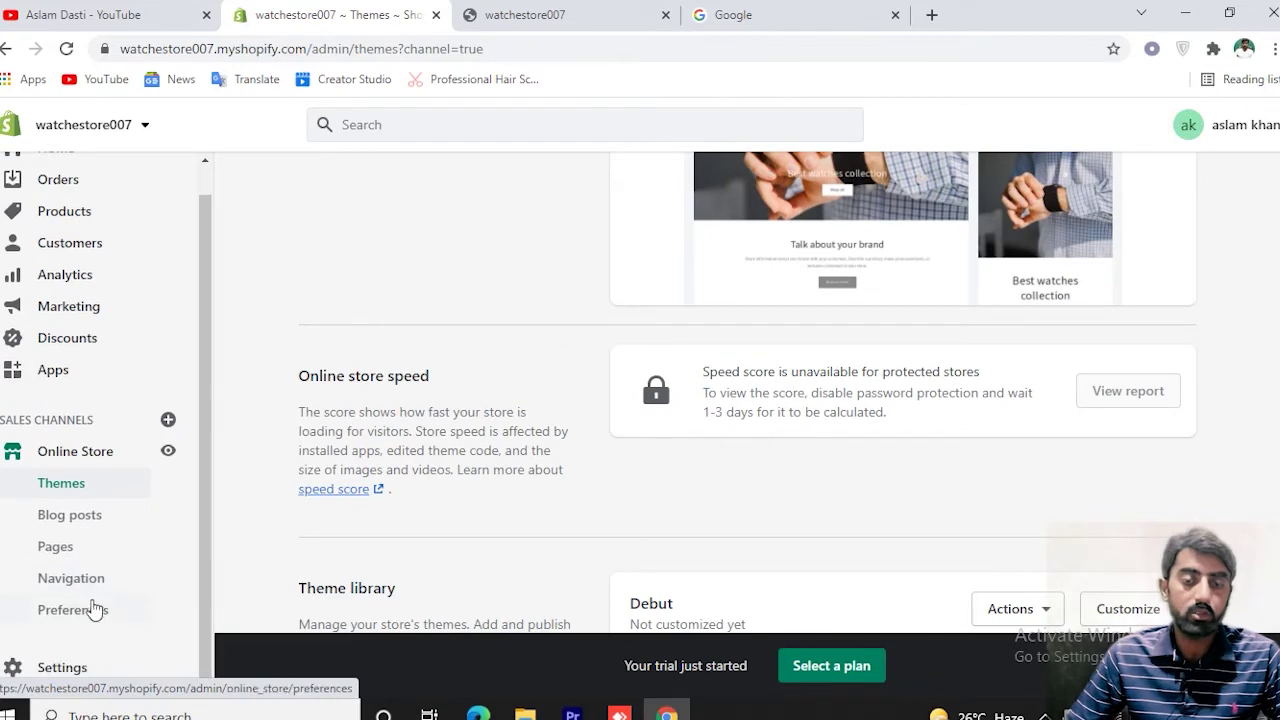
left_click(50, 668)
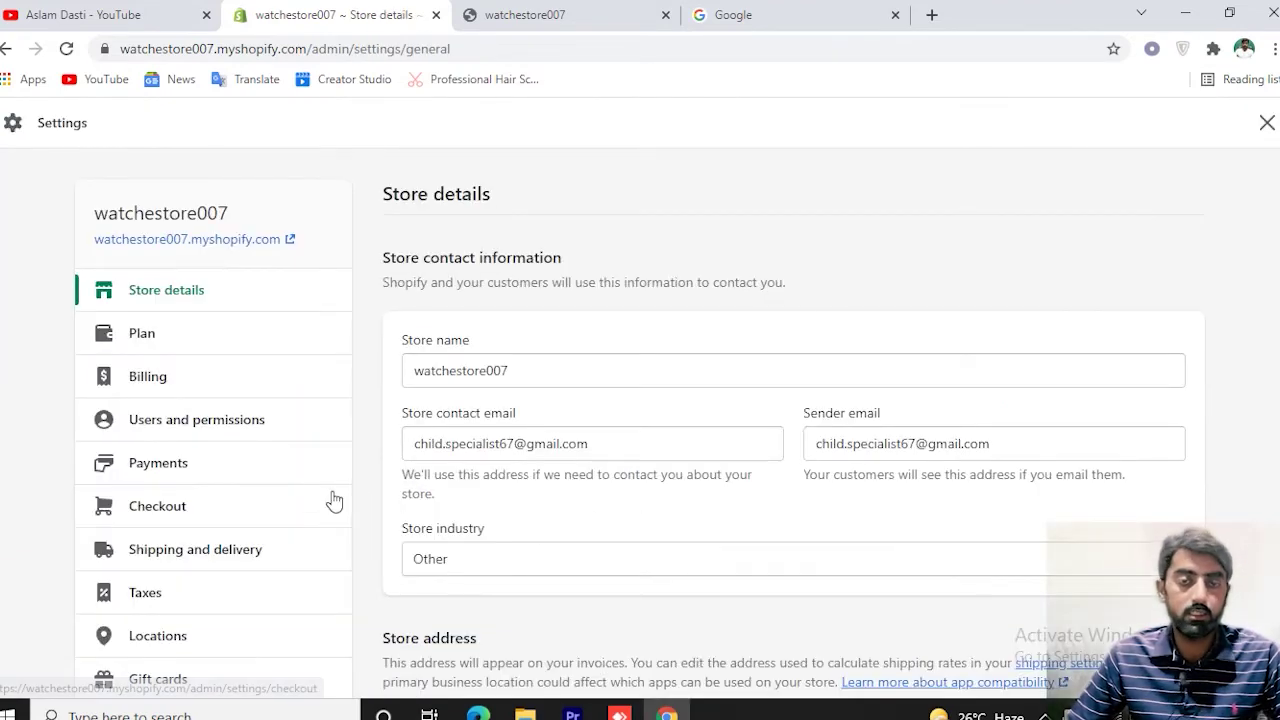
Go to the Domains settings and start connecting an existing domain.
scroll(262, 440, "down", 4)
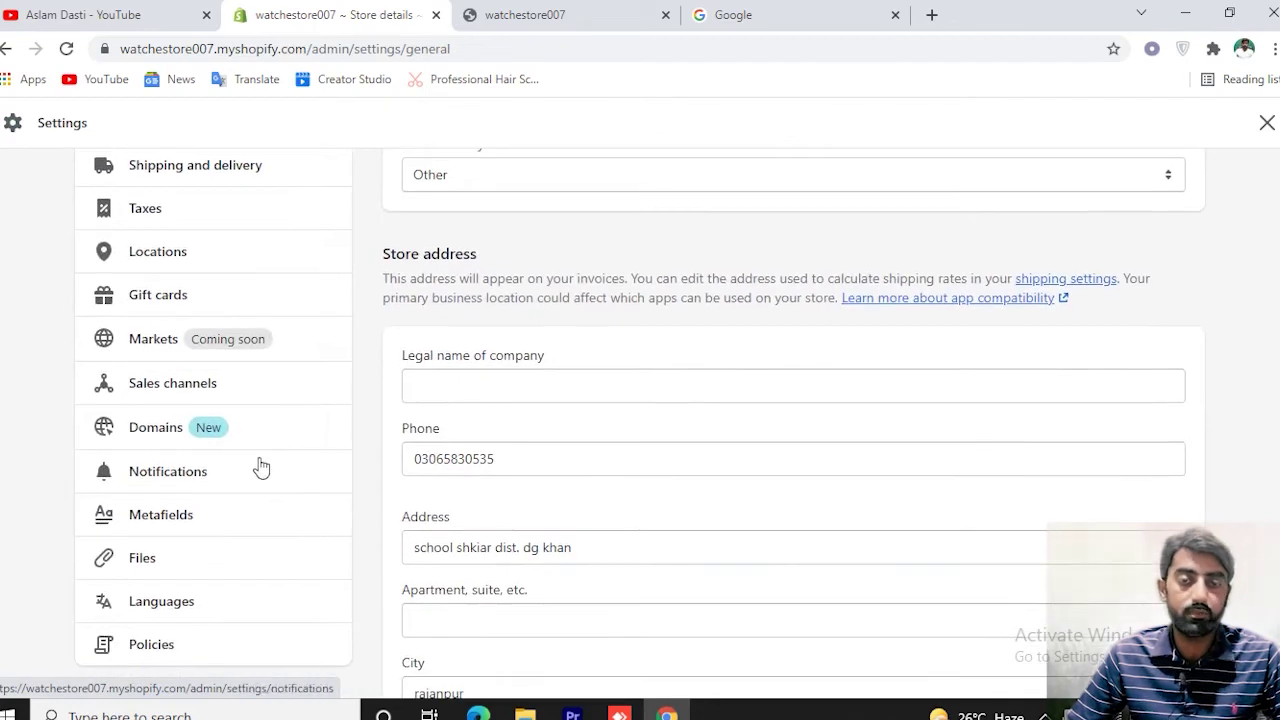
left_click(155, 438)
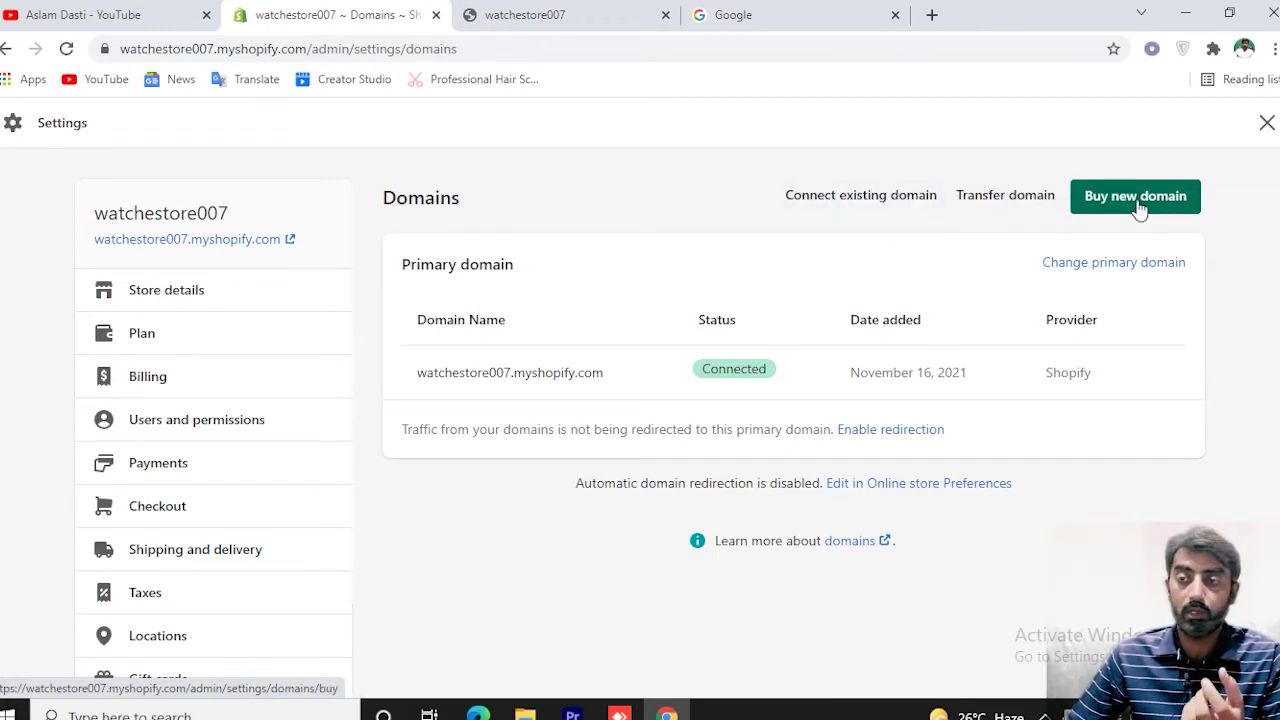
left_click(854, 195)
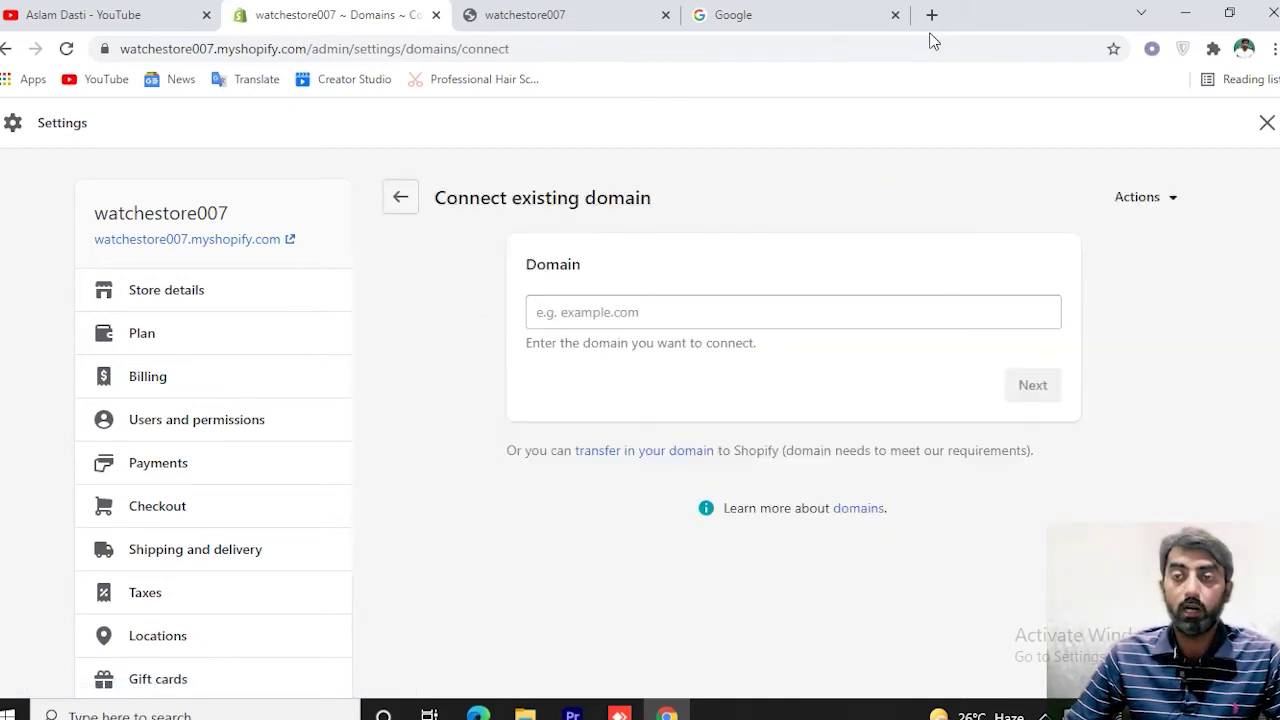
Search Google for 'godaddy' in a new browser tab.
left_click(932, 15)
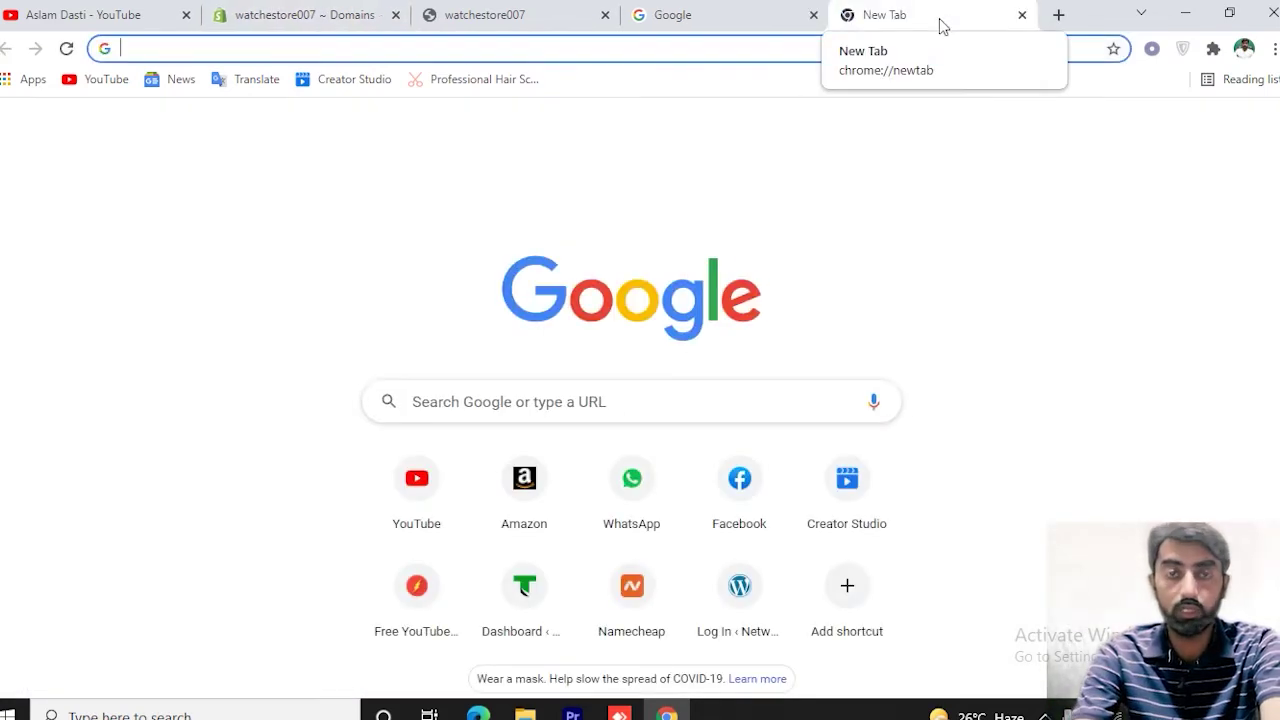
type("d")
key("BackSpace")
key("BackSpace")
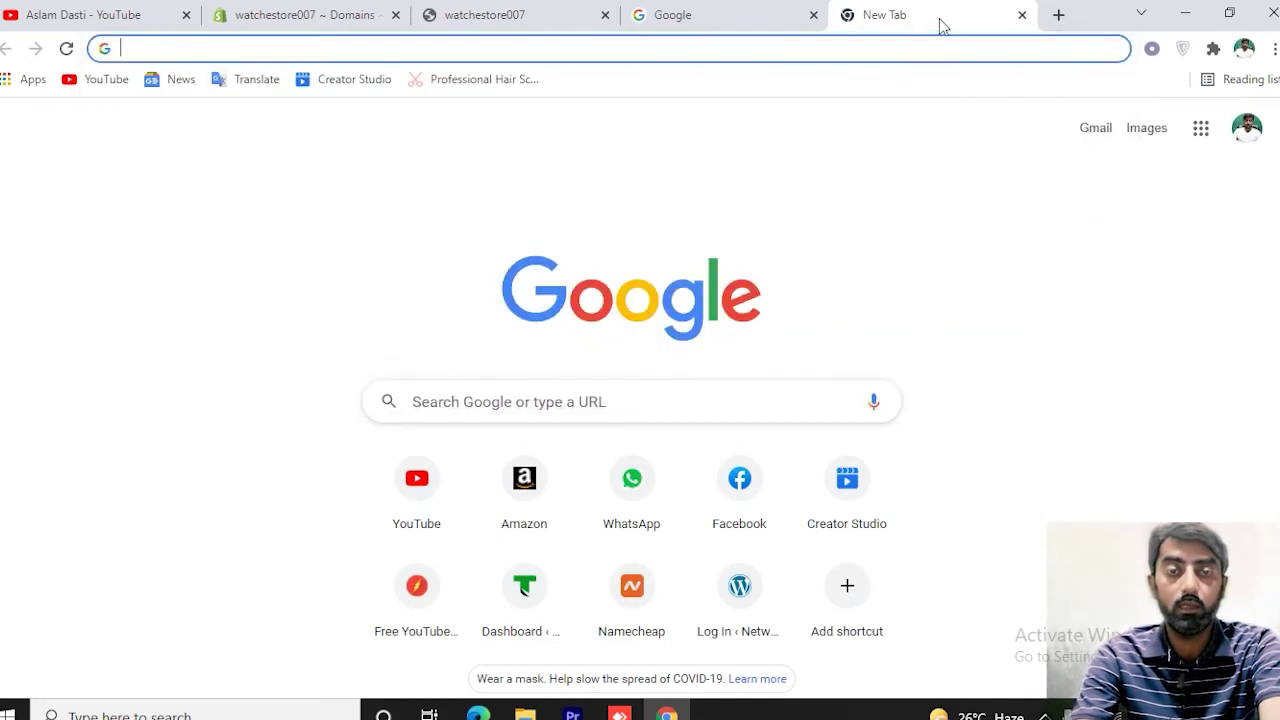
type("godaddy")
key("Return")
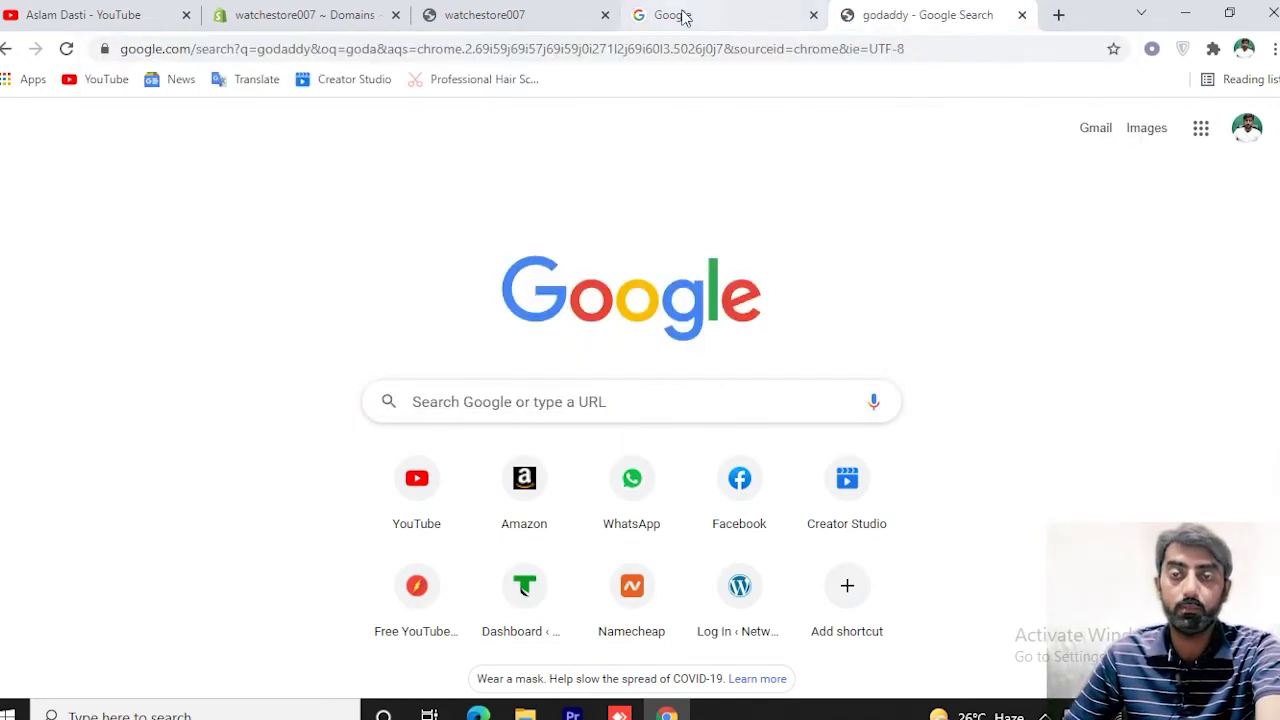
Back on the Connect existing domain page, enter the owner's .com domain and submit it.
left_click(533, 17)
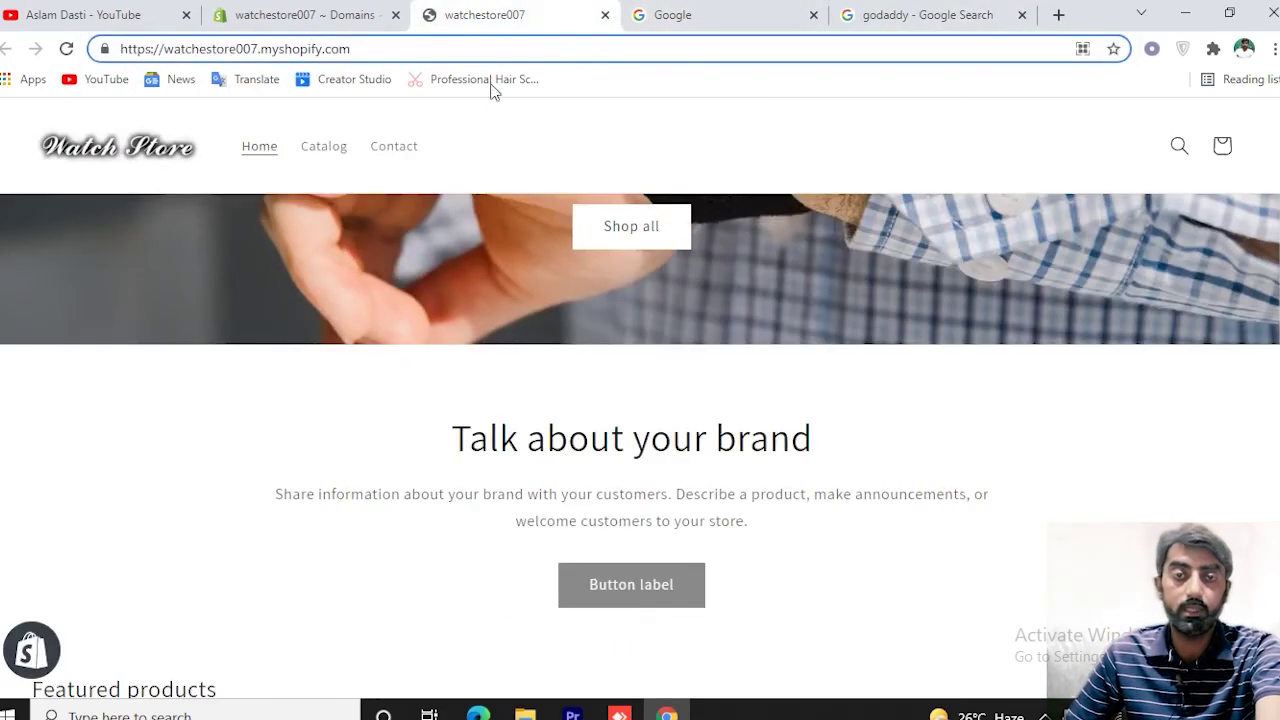
left_click(330, 15)
left_click(587, 305)
type("d")
key("BackSpace")
type("asa")
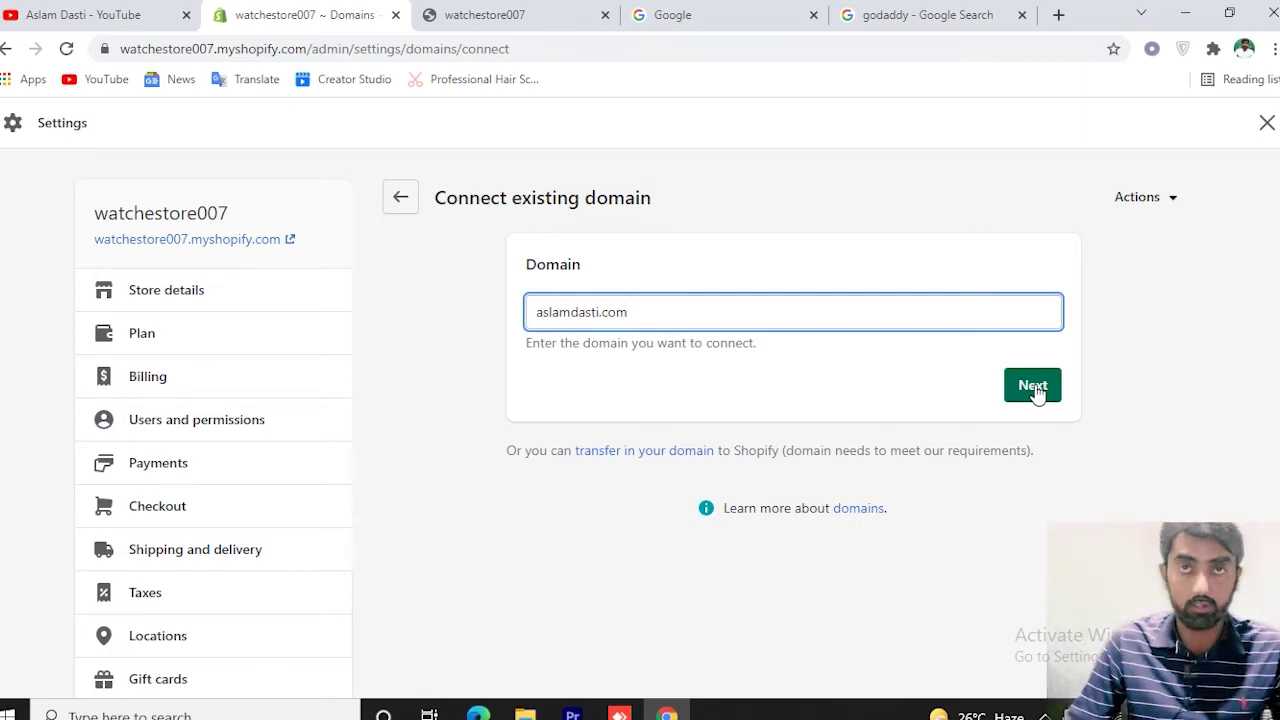
left_click(1035, 390)
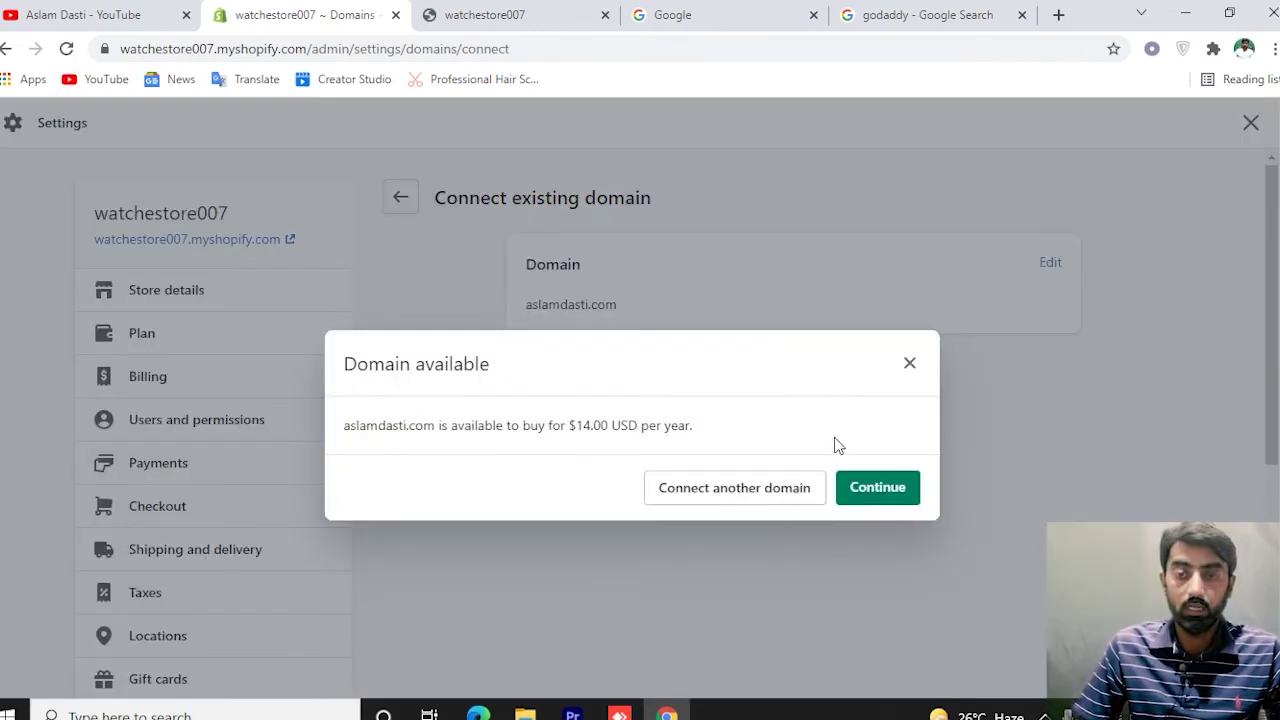
Highlight the Domain available notice saying the domain costs $14.00 USD per year.
left_click_drag(357, 364, 506, 363)
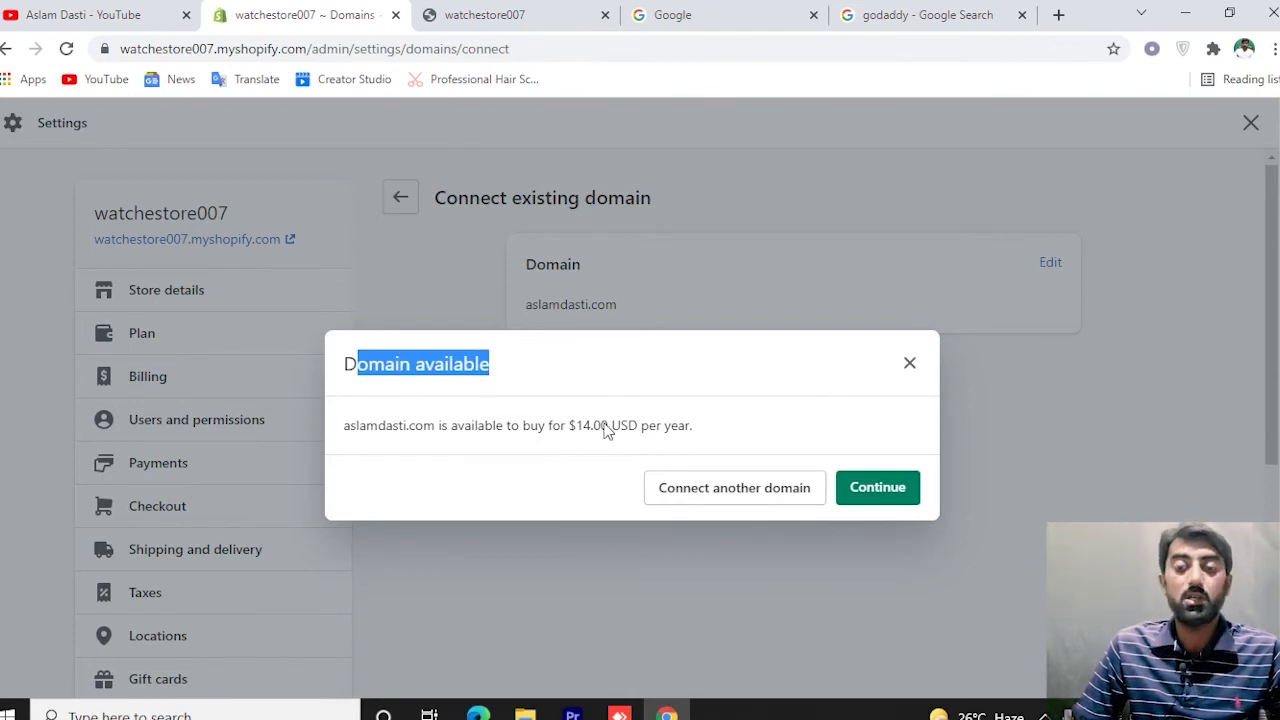